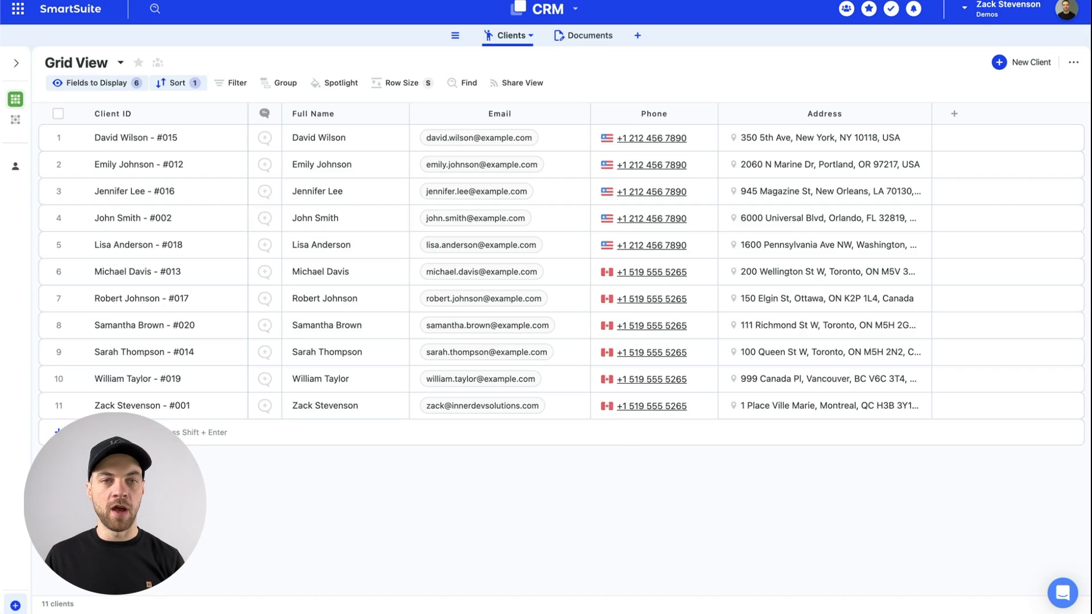
Step: Review the Clients table's Client ID and Full Name field settings without changing them
left_click(285, 1)
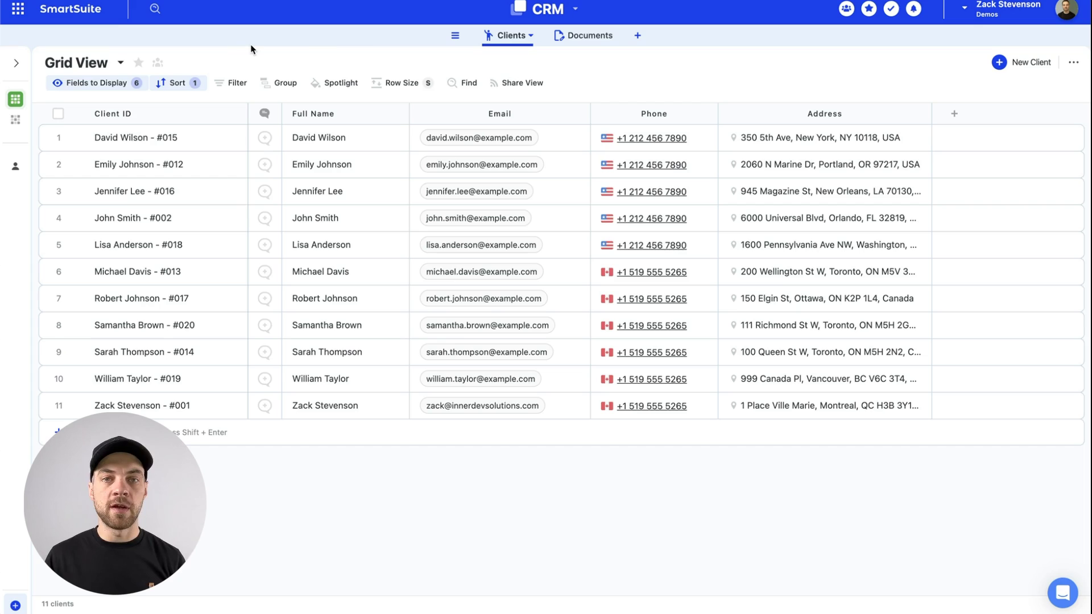
left_click(100, 142)
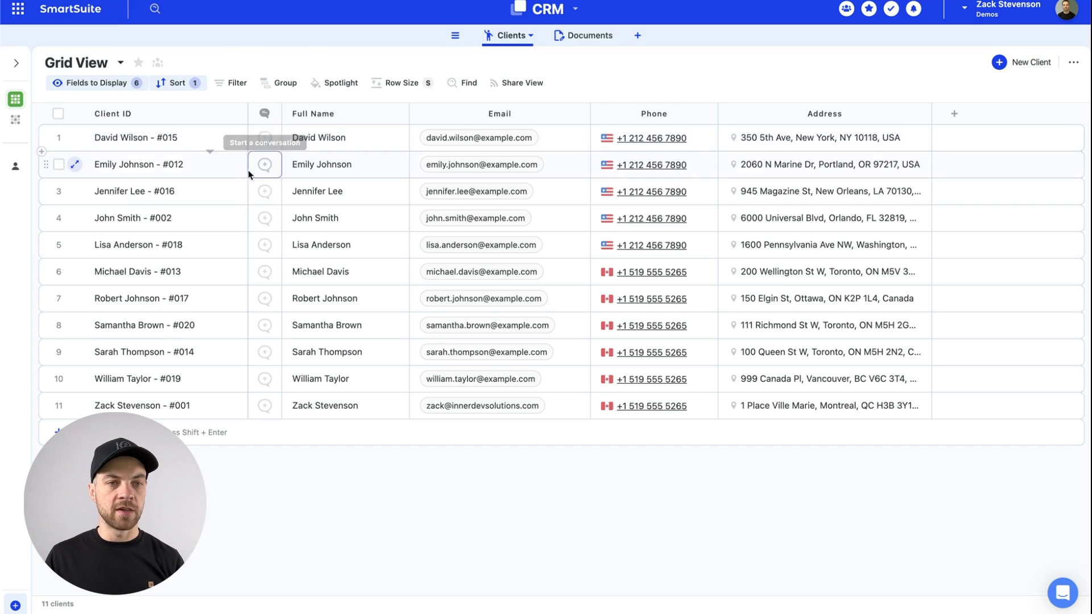
left_click(120, 113)
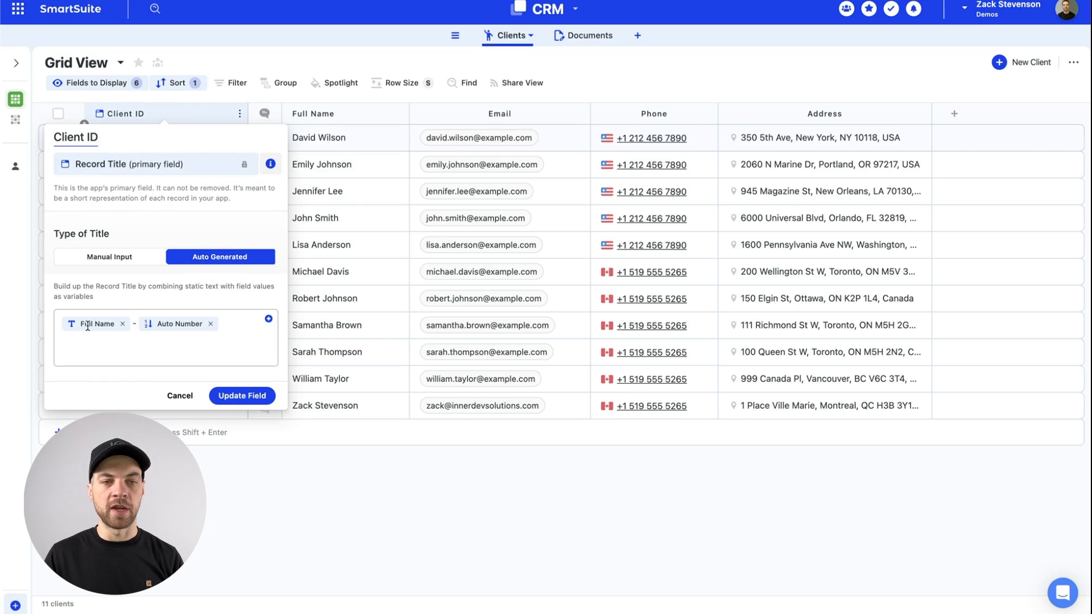
left_click(181, 397)
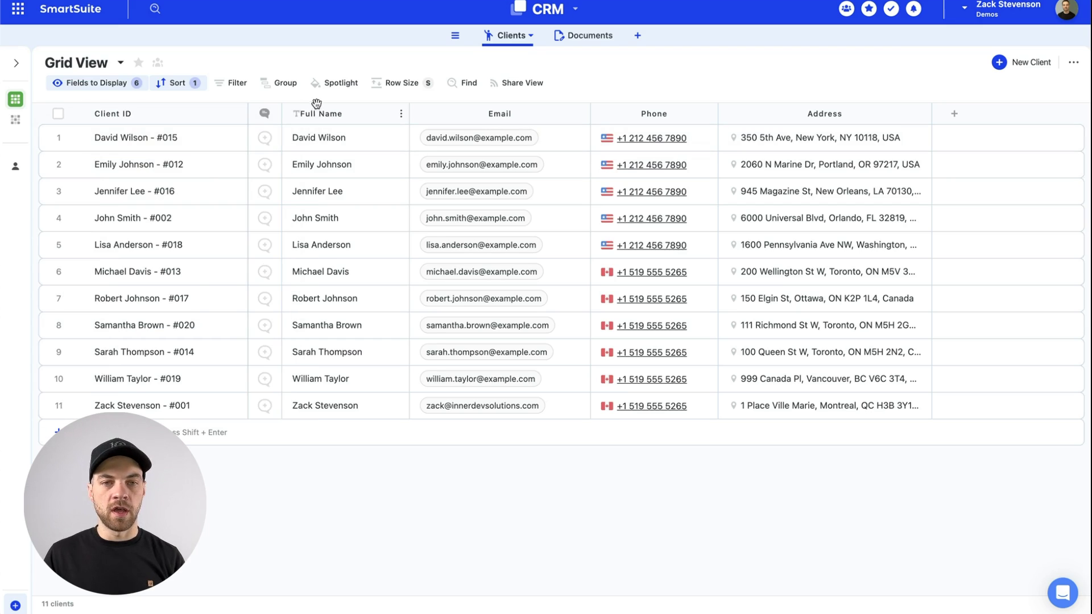
left_click(367, 114)
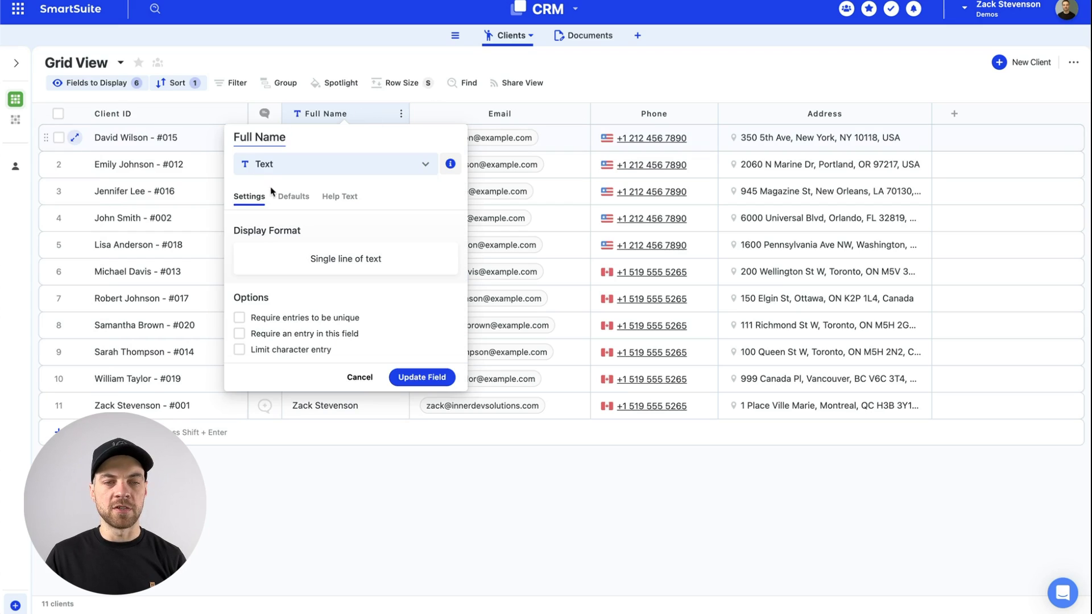
left_click(358, 378)
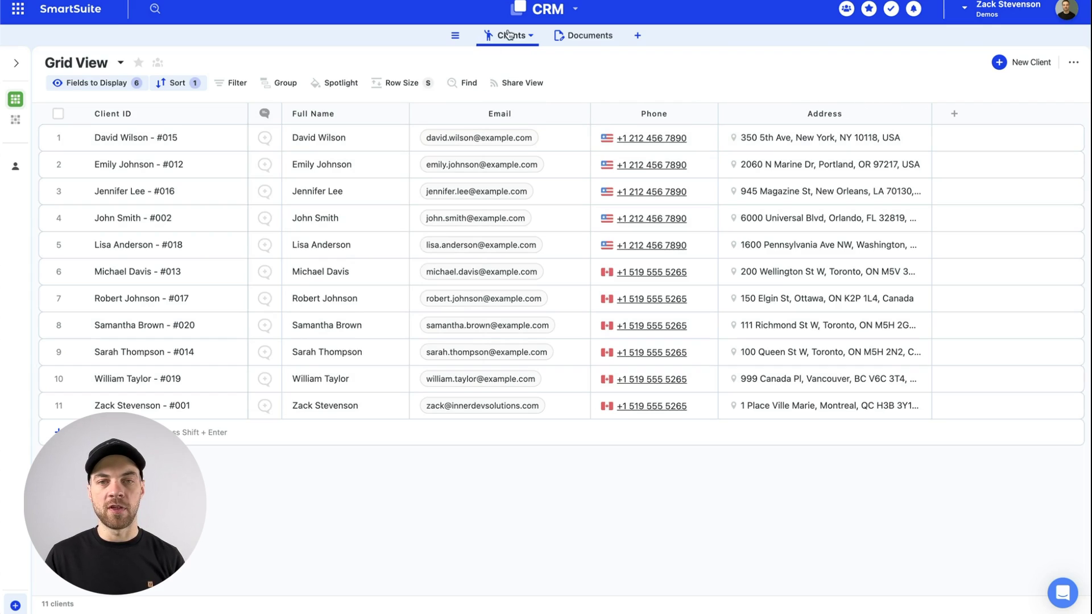
Step: Inspect the Documents table's Document Type and Files and Images field settings, then cancel
left_click(586, 35)
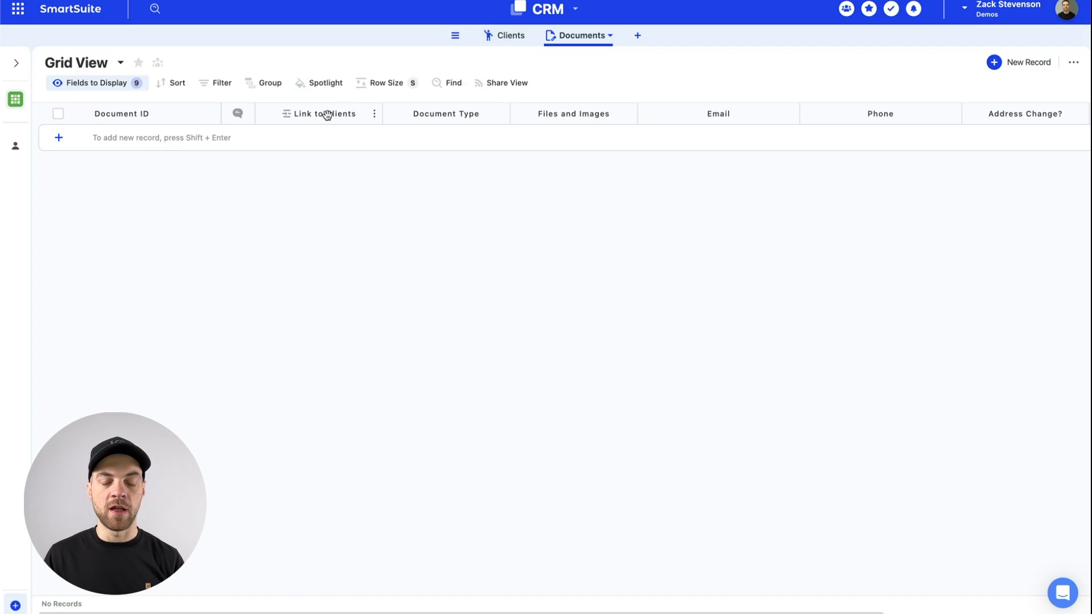
left_click(455, 115)
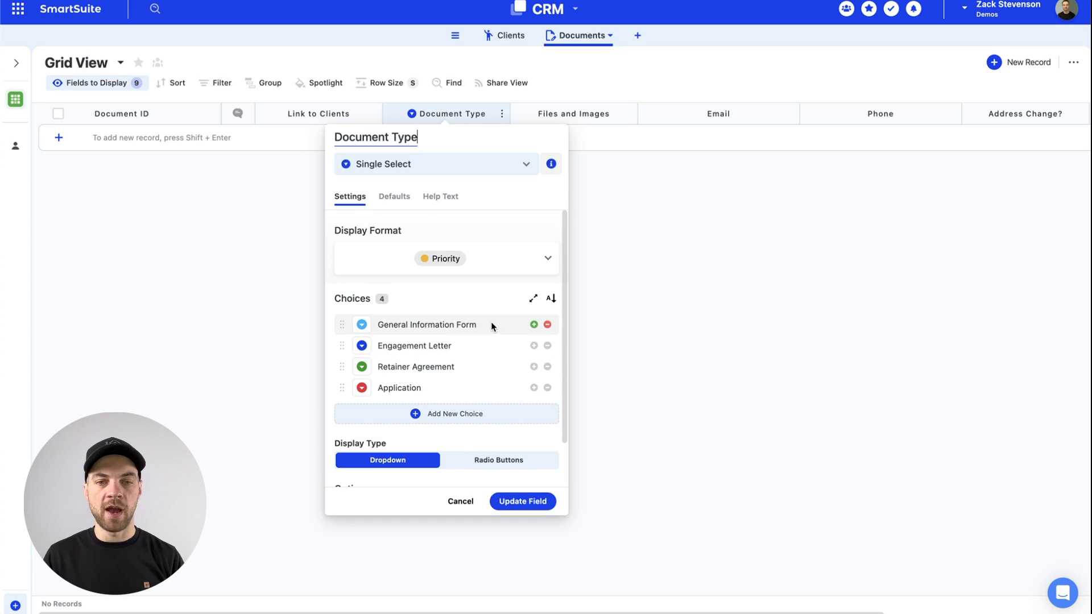
left_click(227, 282)
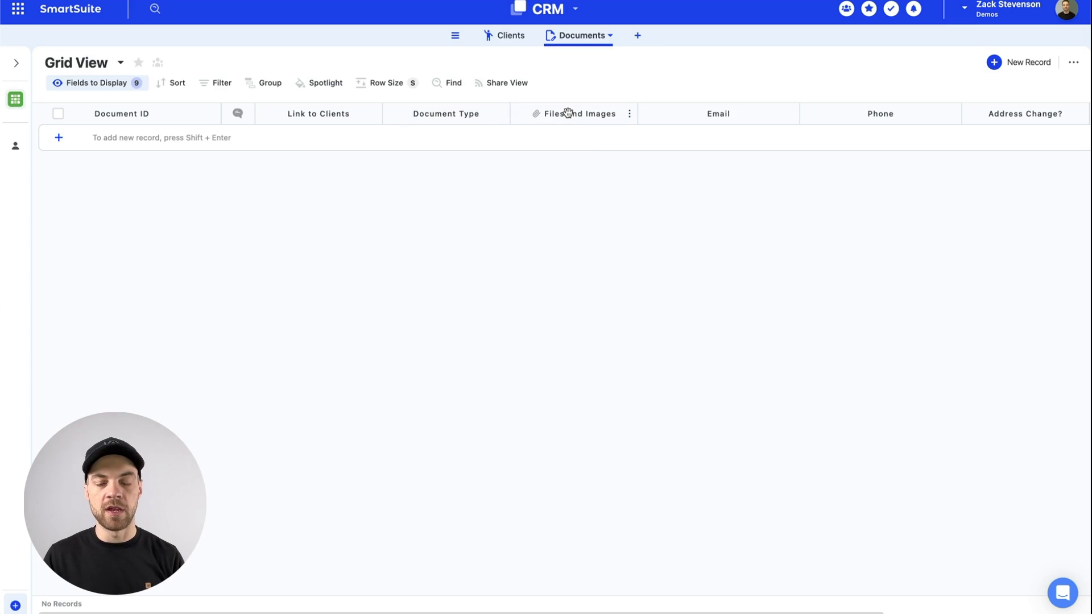
left_click(567, 115)
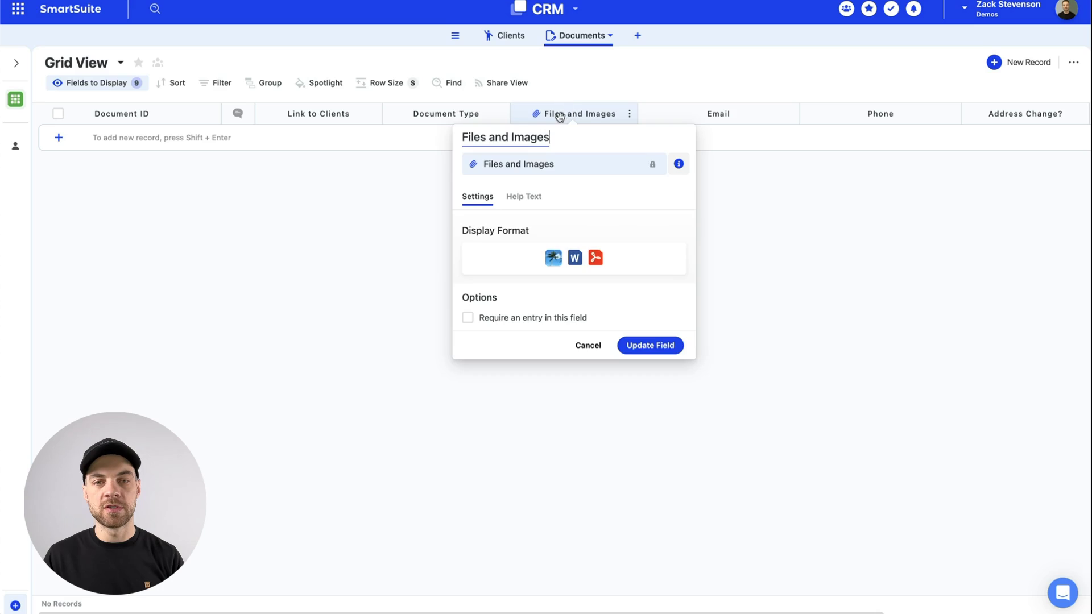
left_click(588, 346)
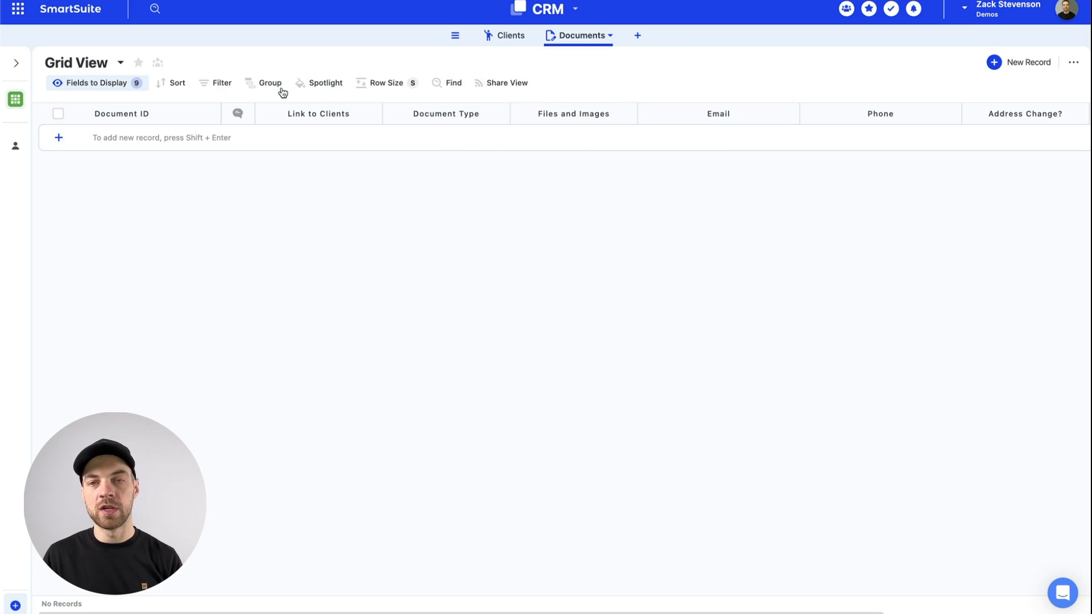
Step: Scroll across the empty Documents grid and switch between the Clients and Documents tables
scroll(698, 123, "right", 5)
scroll(701, 190, "right", 3)
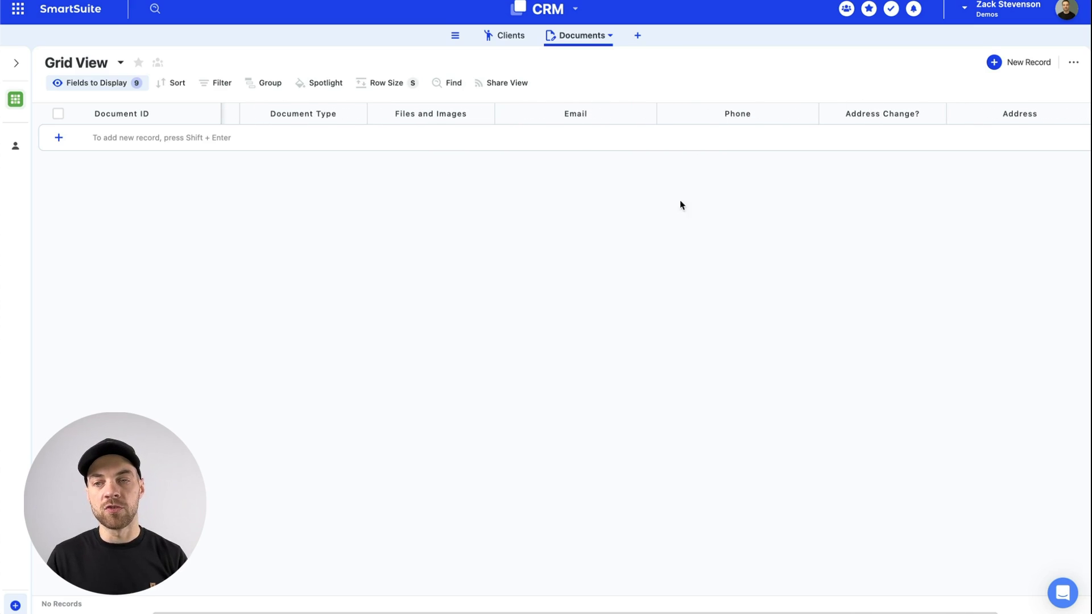
scroll(605, 229, "right", 1)
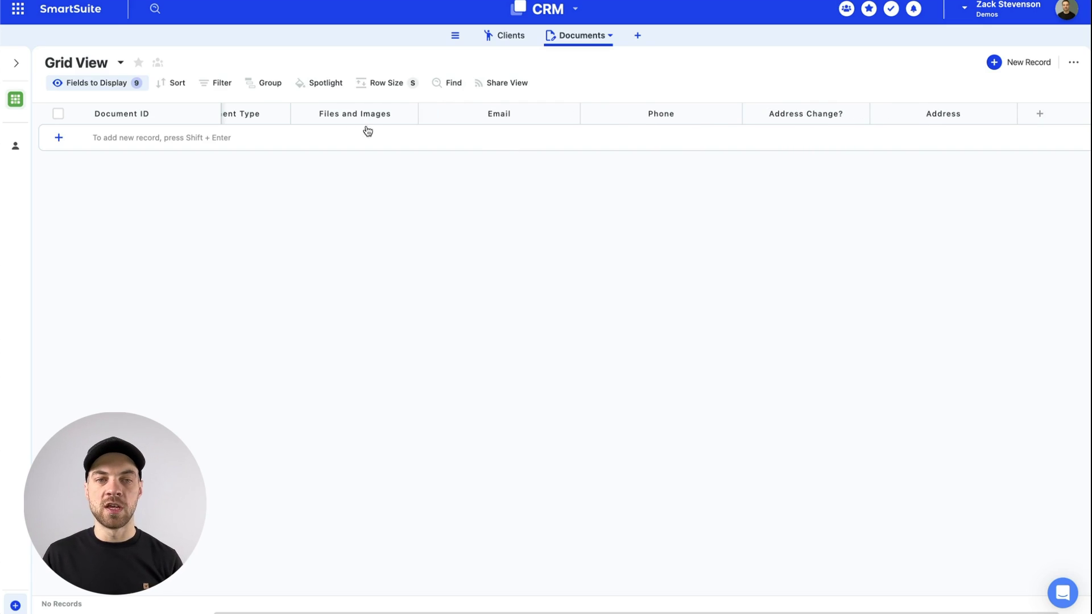
scroll(362, 137, "left", 4)
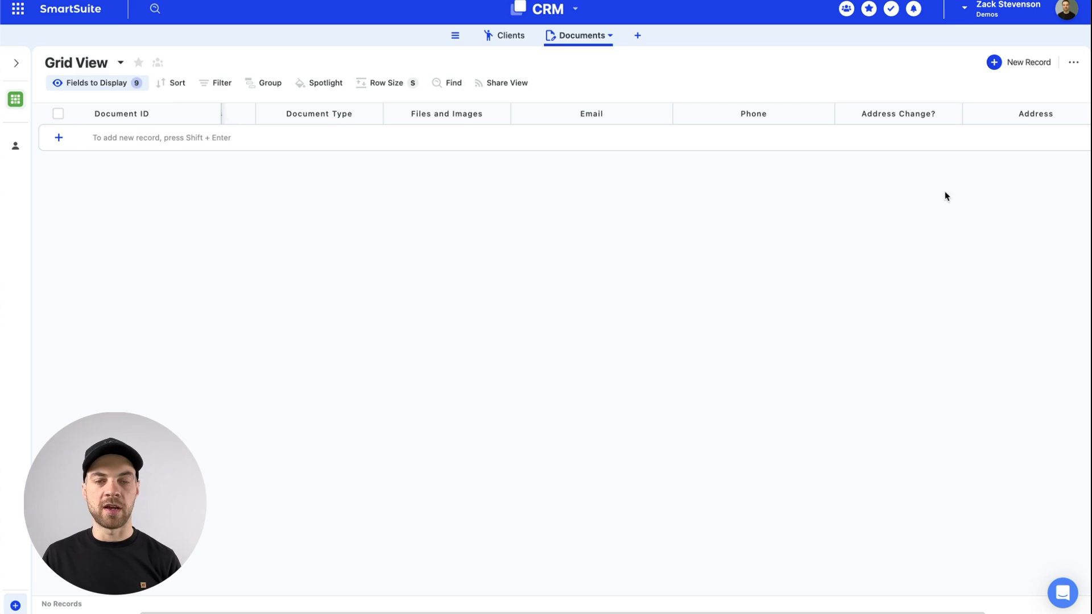
scroll(762, 219, "left", 1)
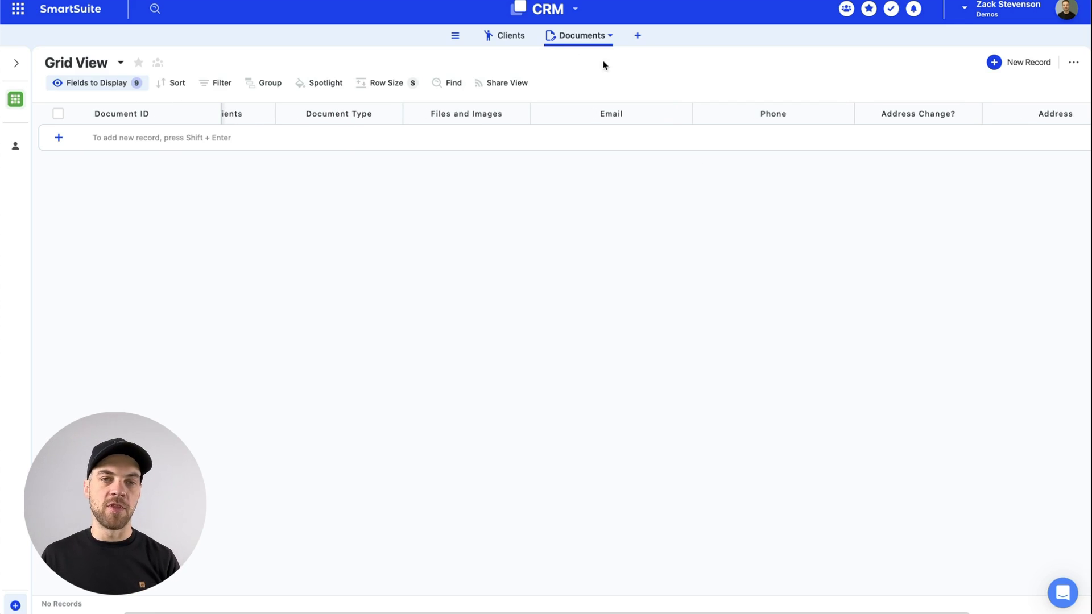
left_click(506, 35)
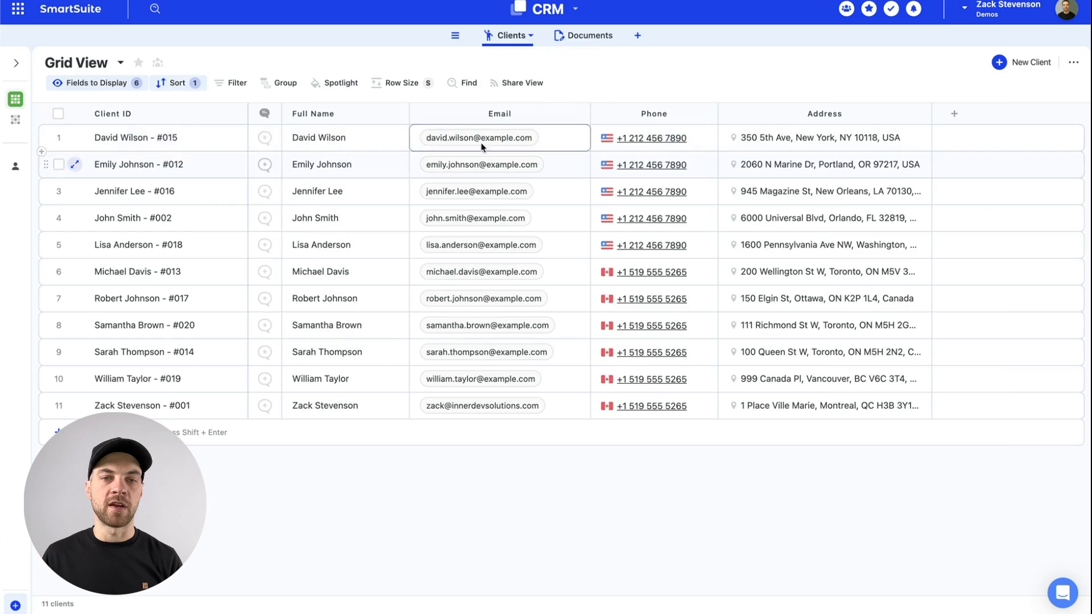
left_click(584, 39)
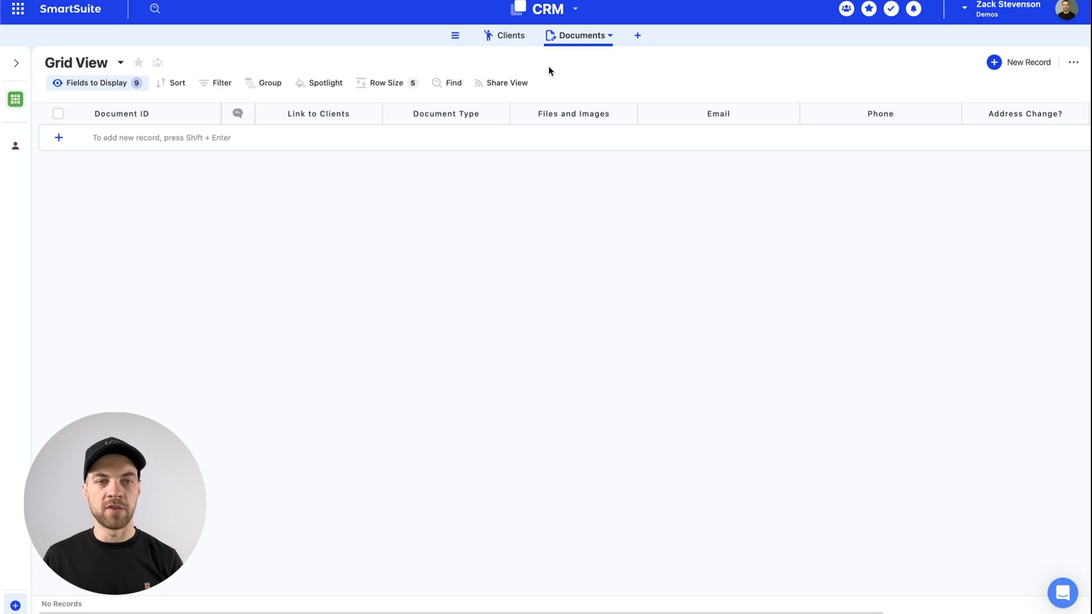
left_click(508, 36)
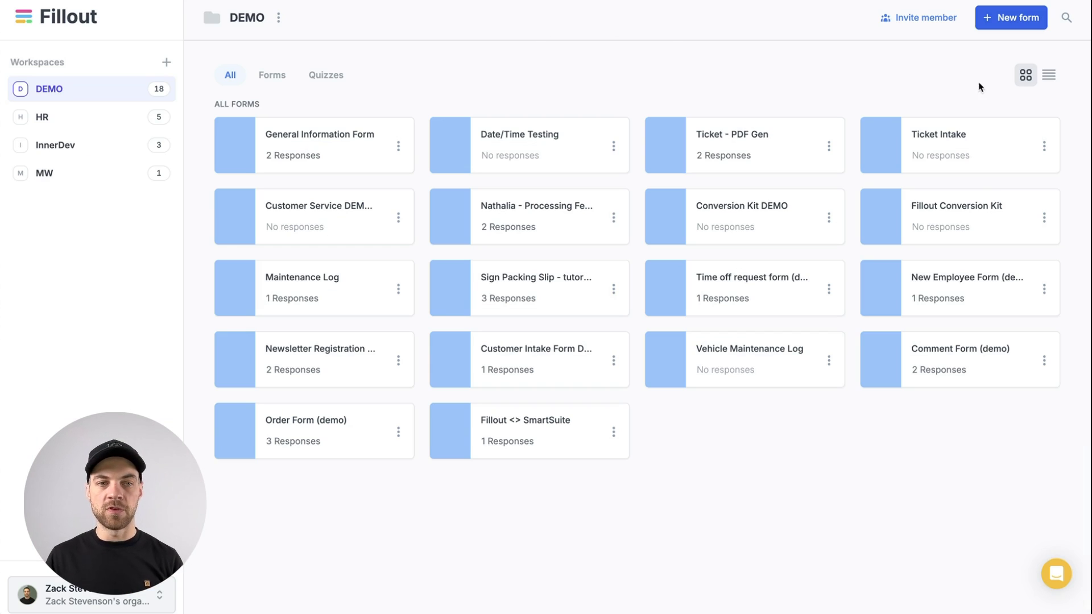
Step: Create a new Plain-themed form connected to another integration
left_click(1011, 18)
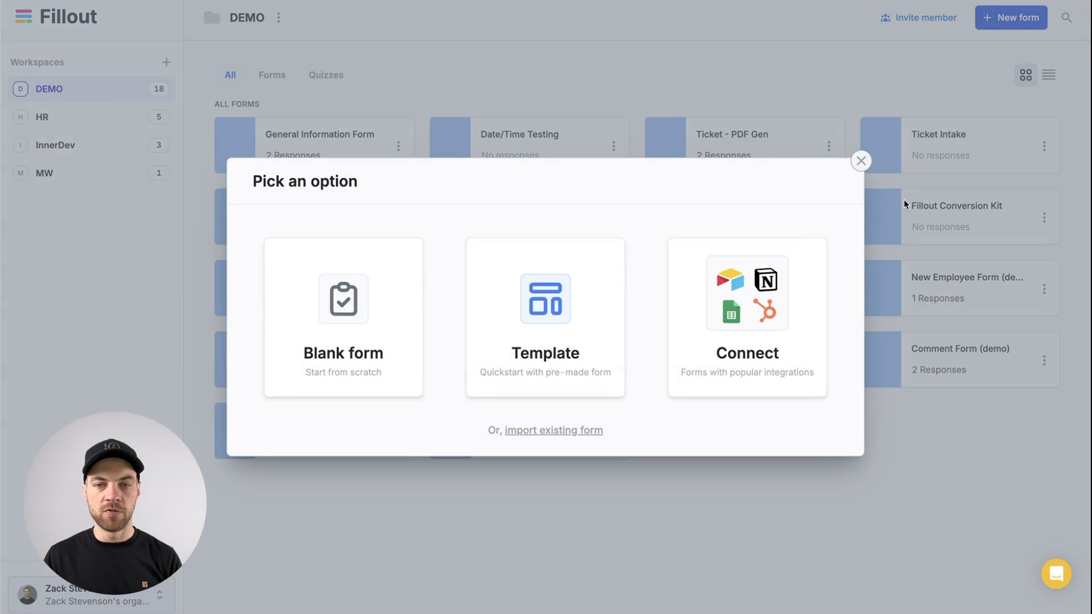
left_click(749, 318)
left_click(523, 389)
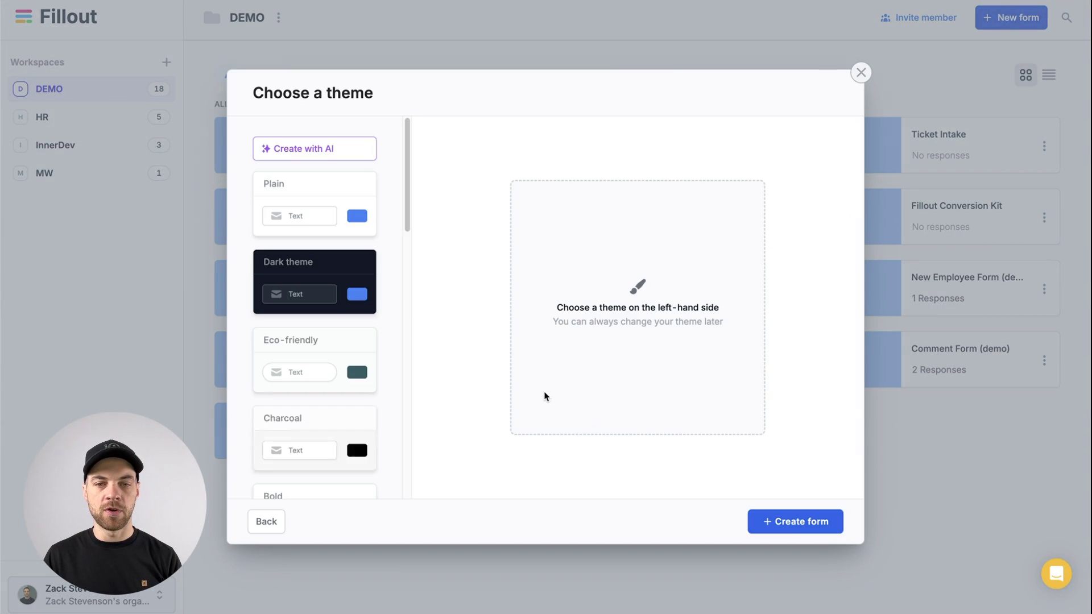
left_click(300, 207)
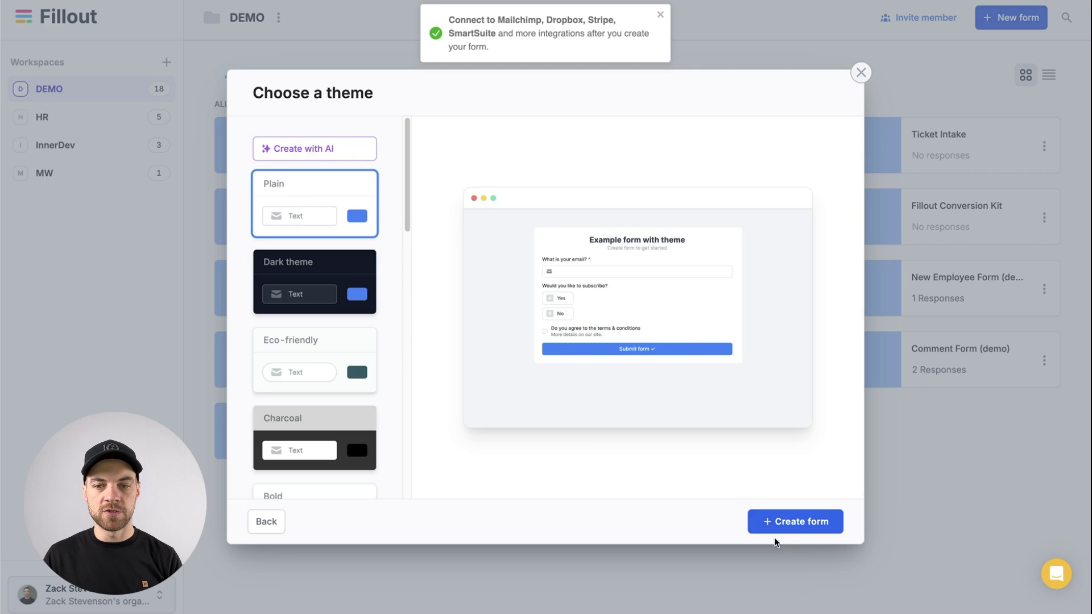
left_click(796, 526)
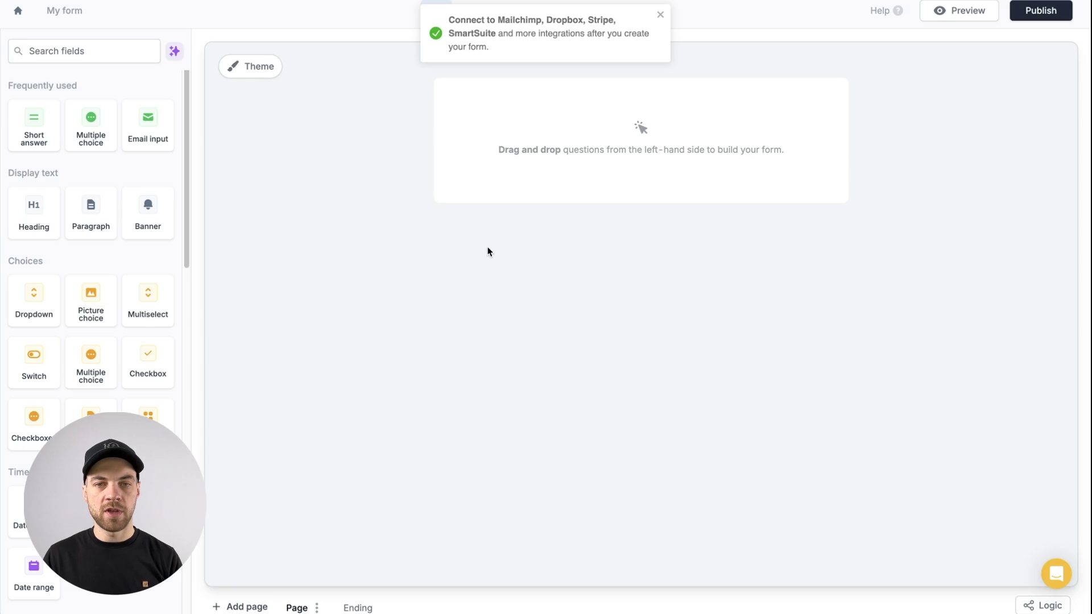
Step: Rename the new form to 'General Information Update Form'
left_click(78, 8)
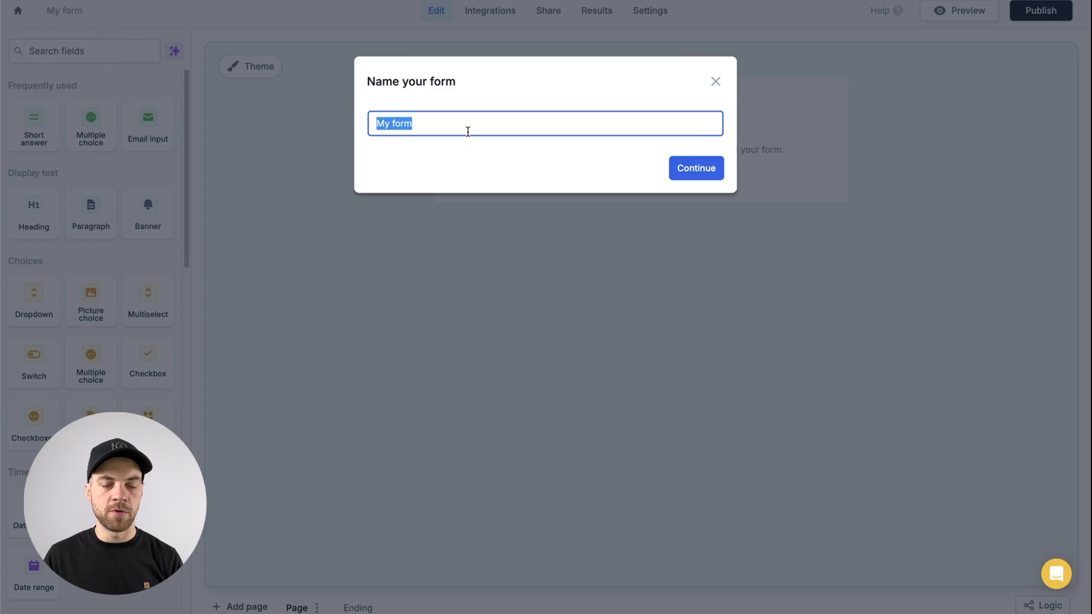
type("General")
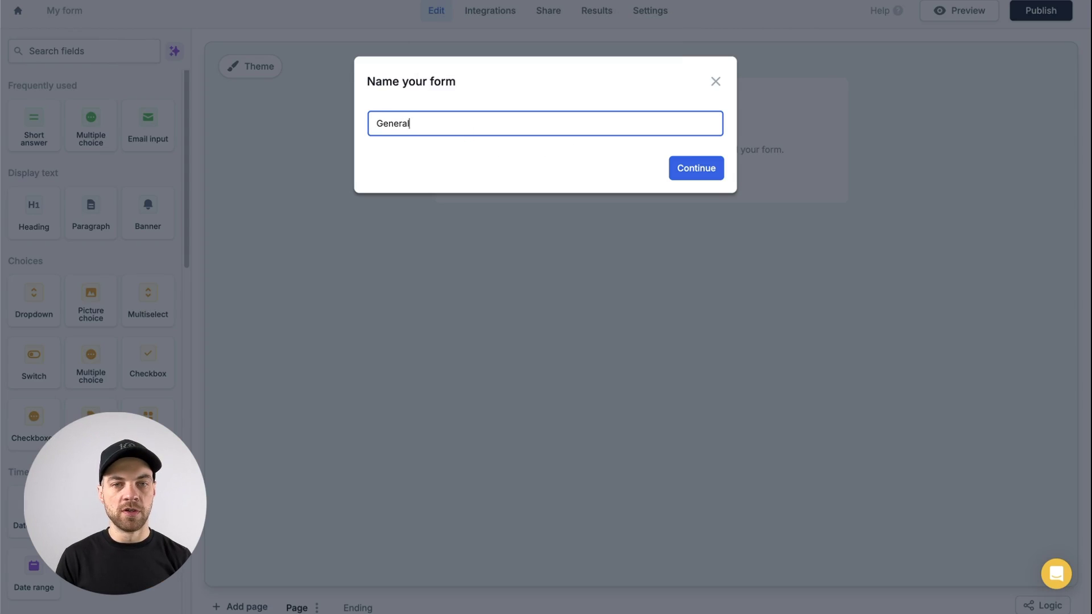
type(" Information ")
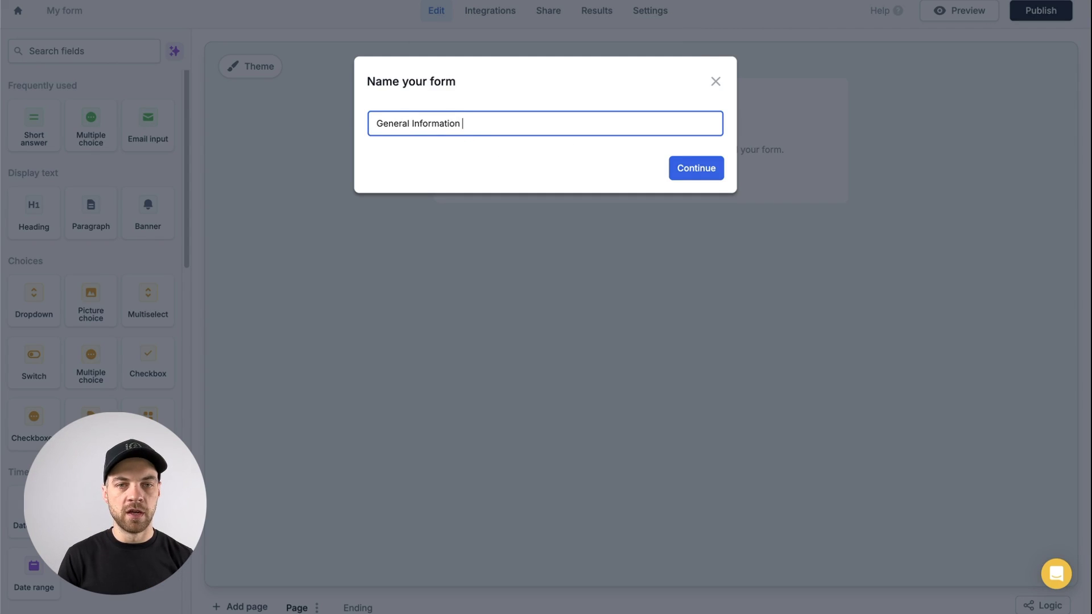
type("Update Form")
key("Return")
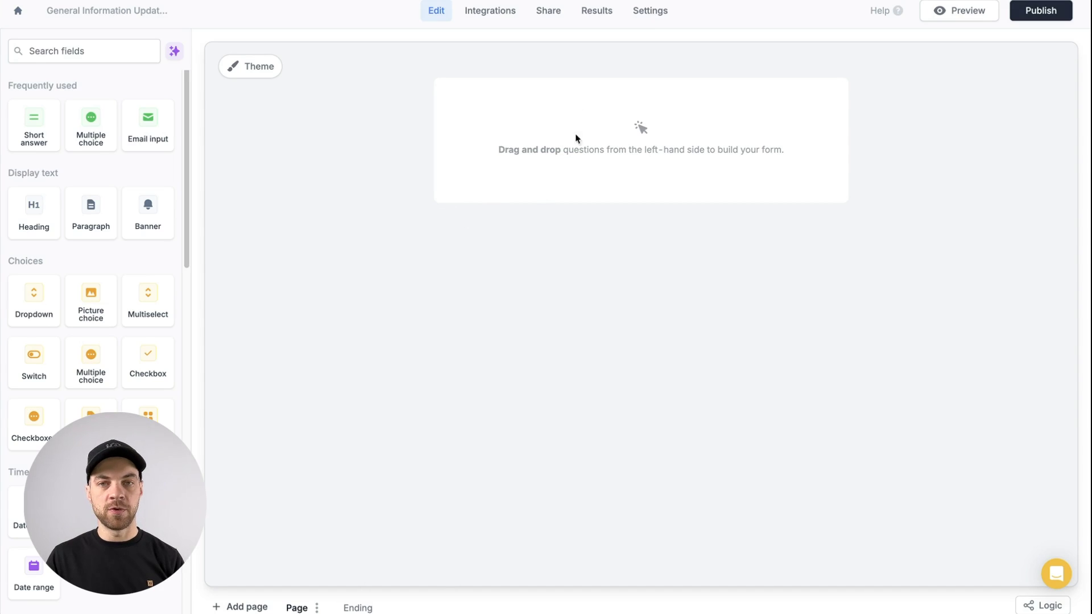
Step: Add a URL parameter named 'id' with no sample value in the form settings
left_click(649, 16)
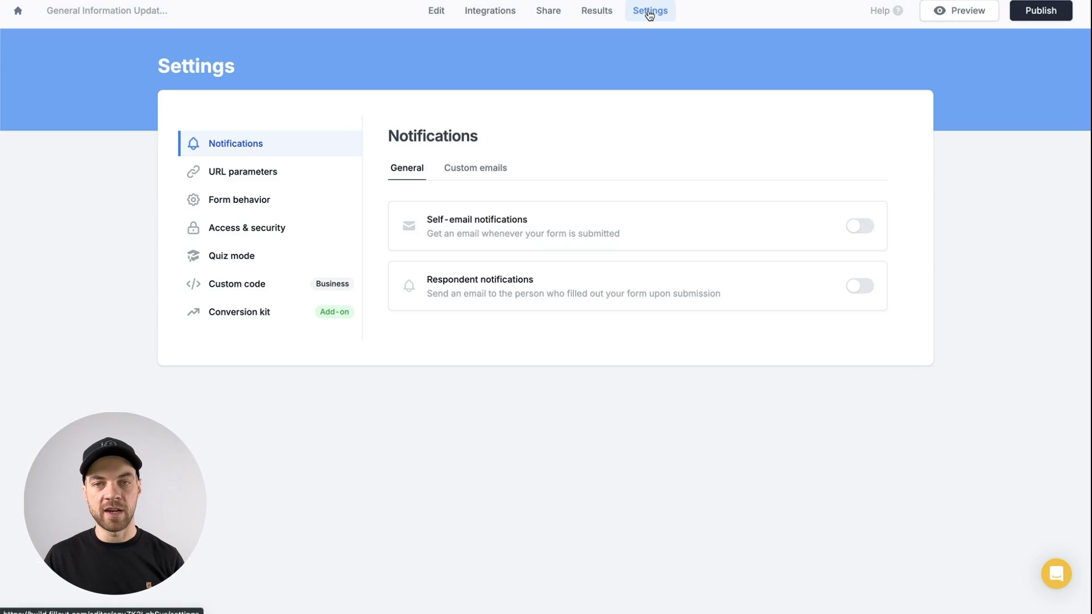
left_click(267, 181)
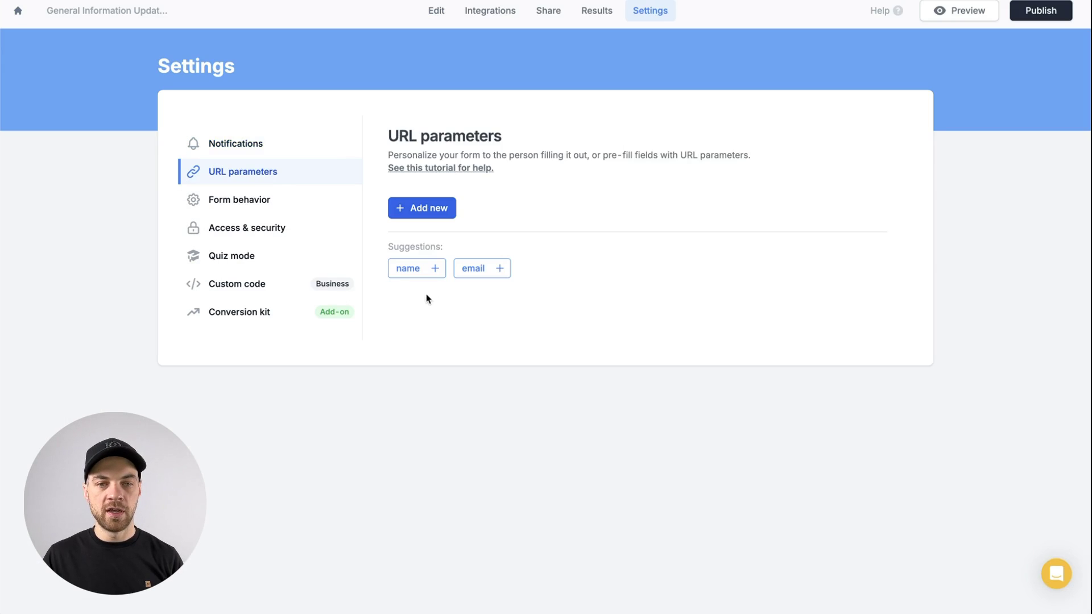
left_click(425, 211)
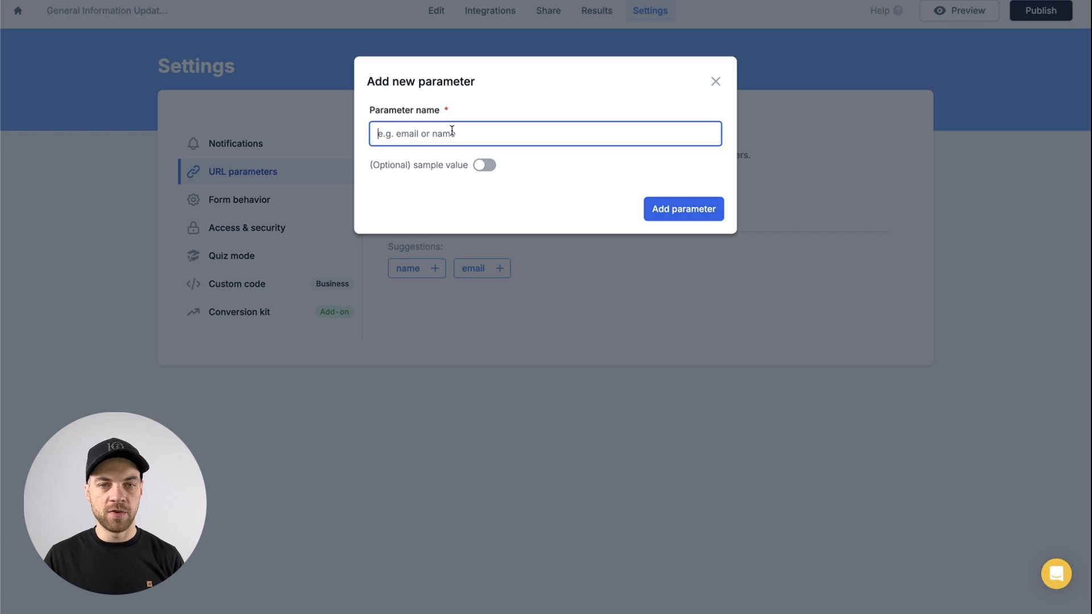
type("id")
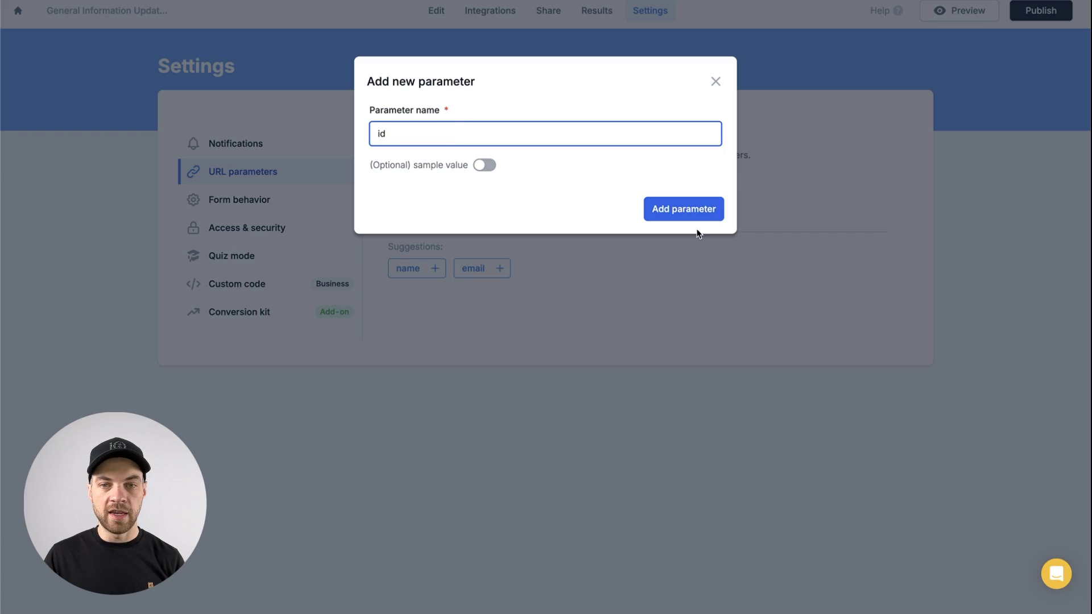
left_click(683, 209)
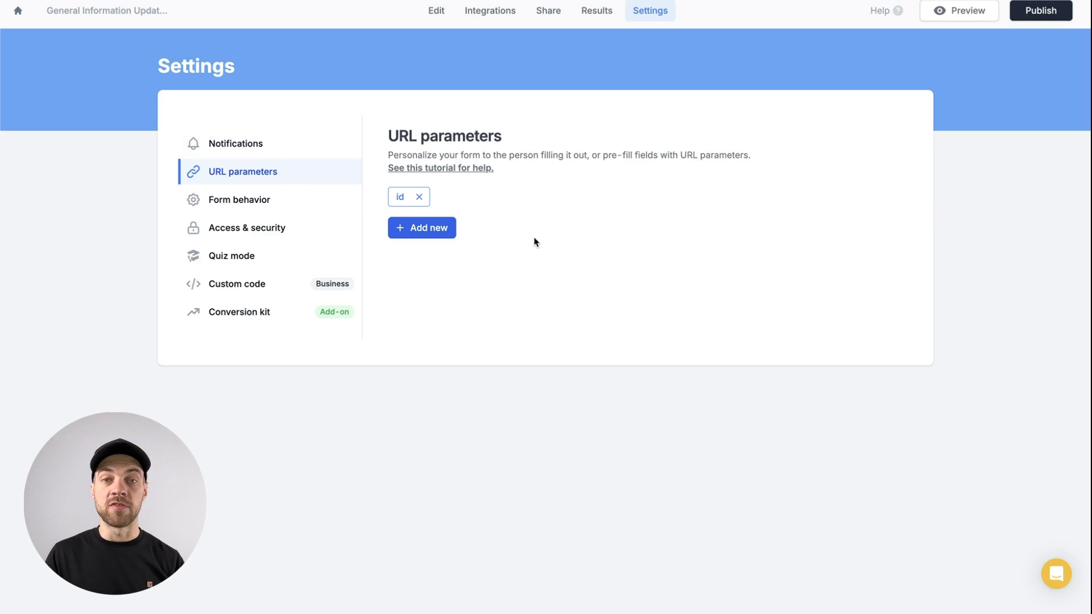
Step: Connect the form to SmartSuite using the SmartSuite - Demos account
left_click(496, 17)
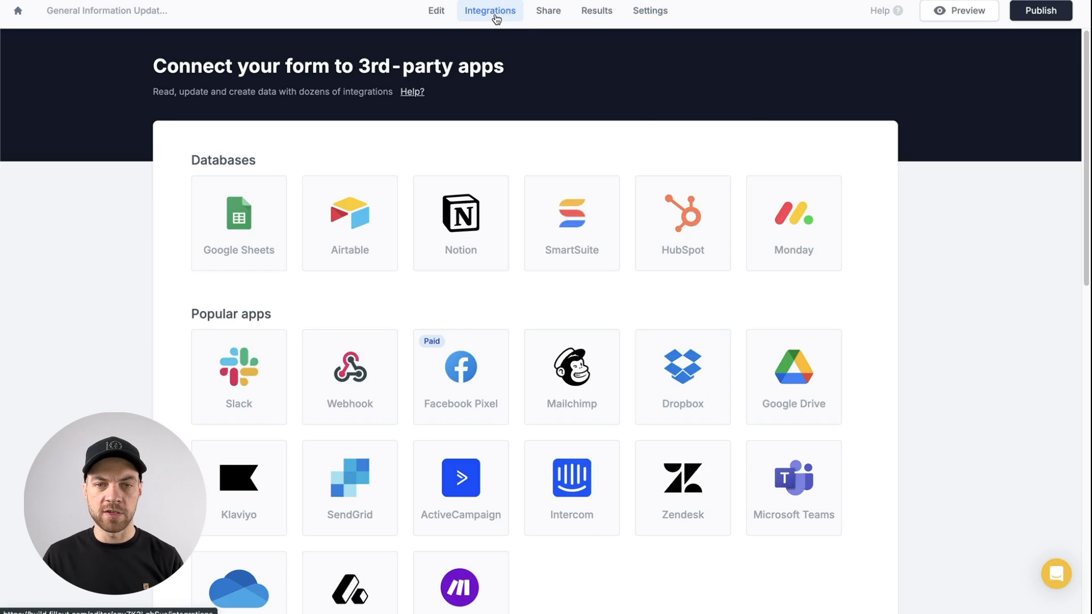
left_click(591, 225)
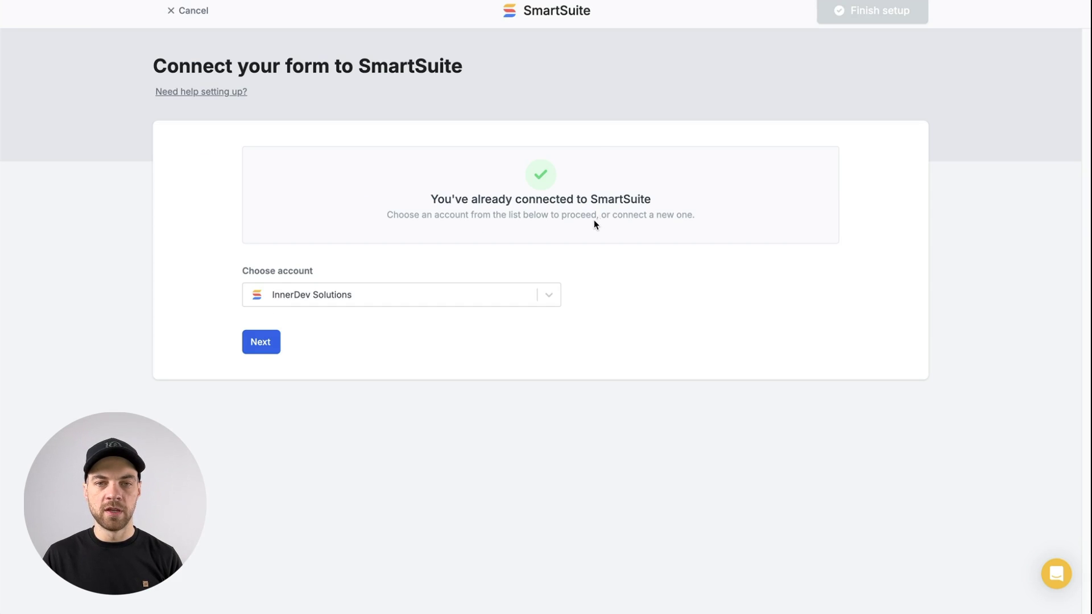
left_click(286, 298)
left_click(322, 351)
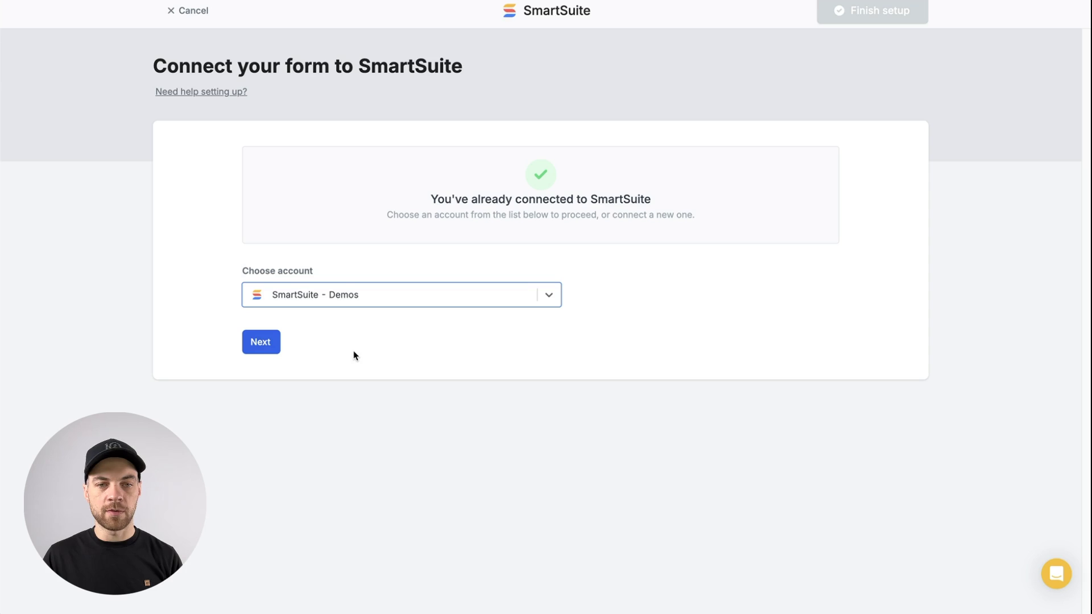
left_click(266, 342)
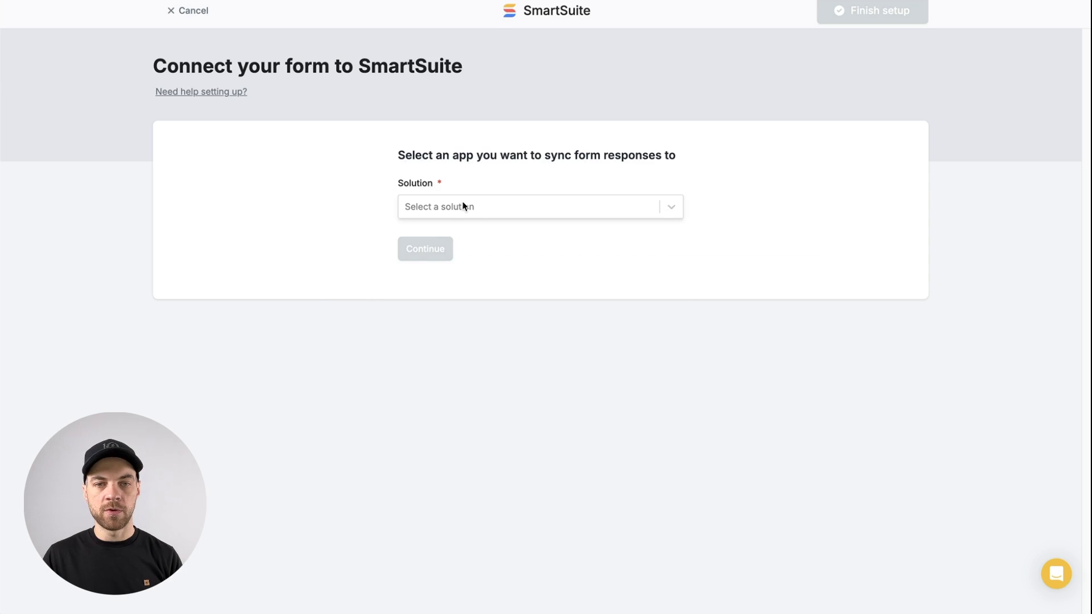
Step: Sync submissions as new records into the CRM solution's Documents app
left_click(512, 207)
left_click(441, 356)
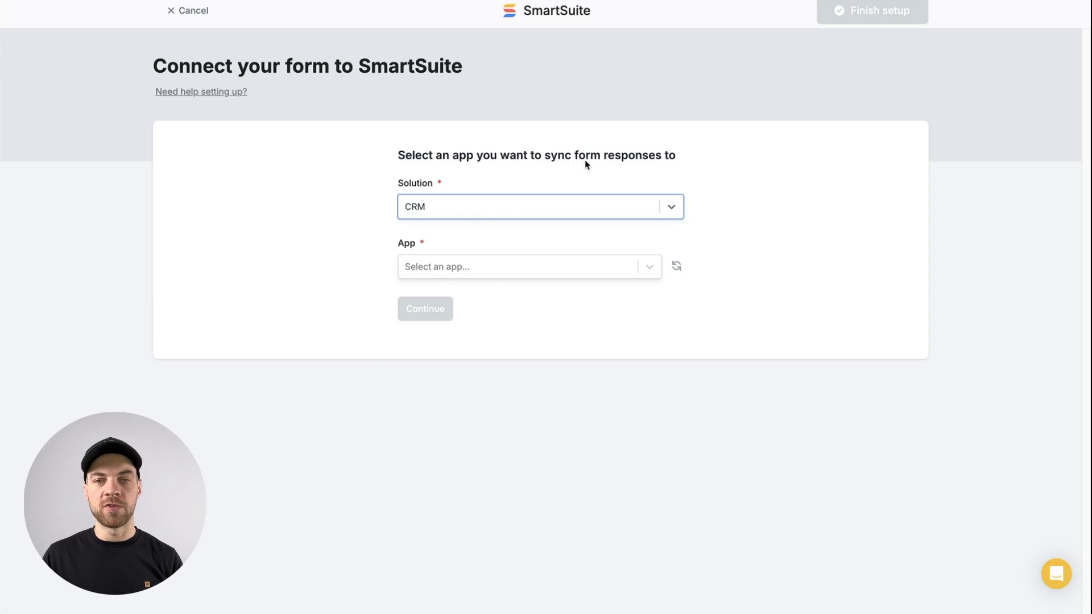
left_click(627, 273)
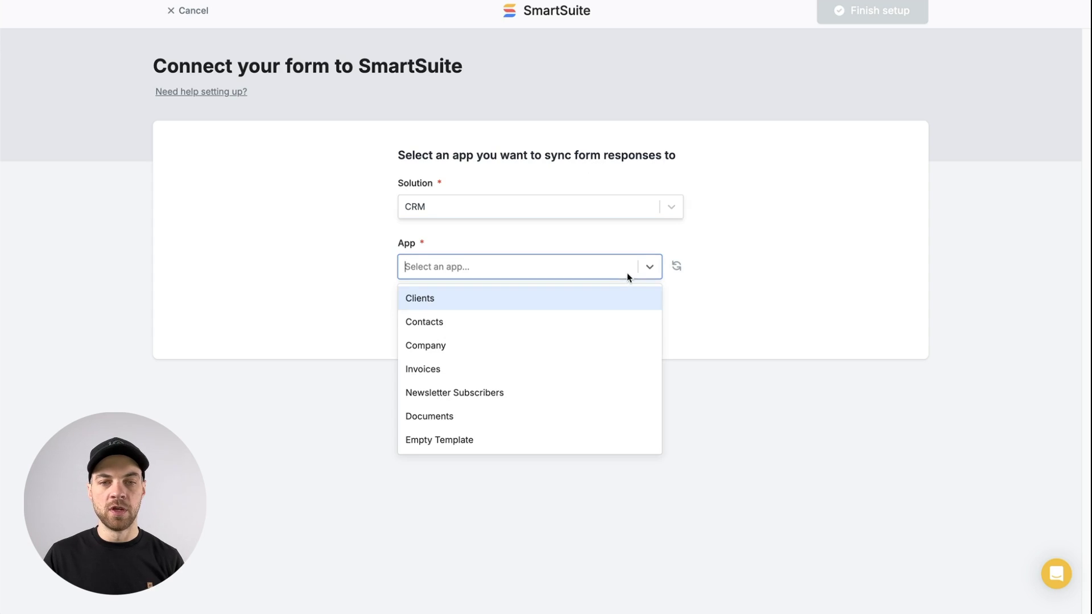
left_click(440, 419)
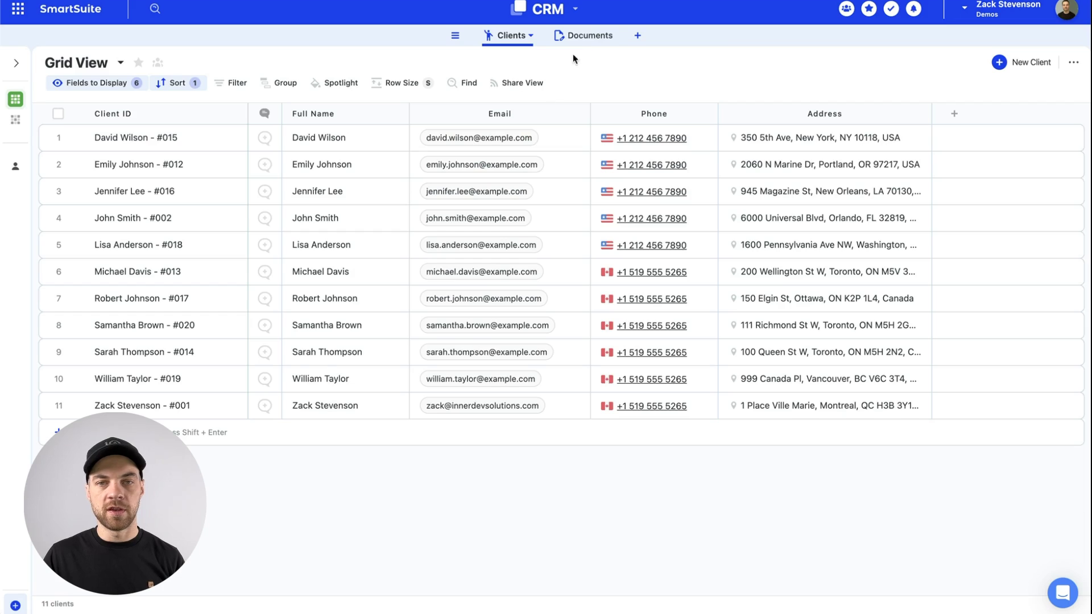
left_click(586, 35)
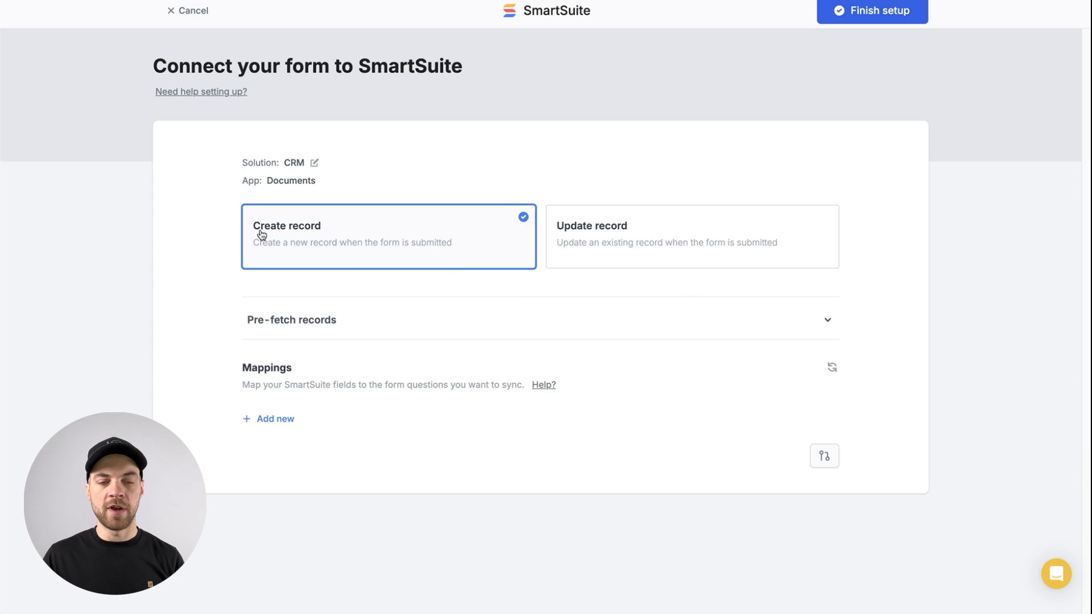
Step: Add a pre-fetch record named 'client'
left_click(313, 322)
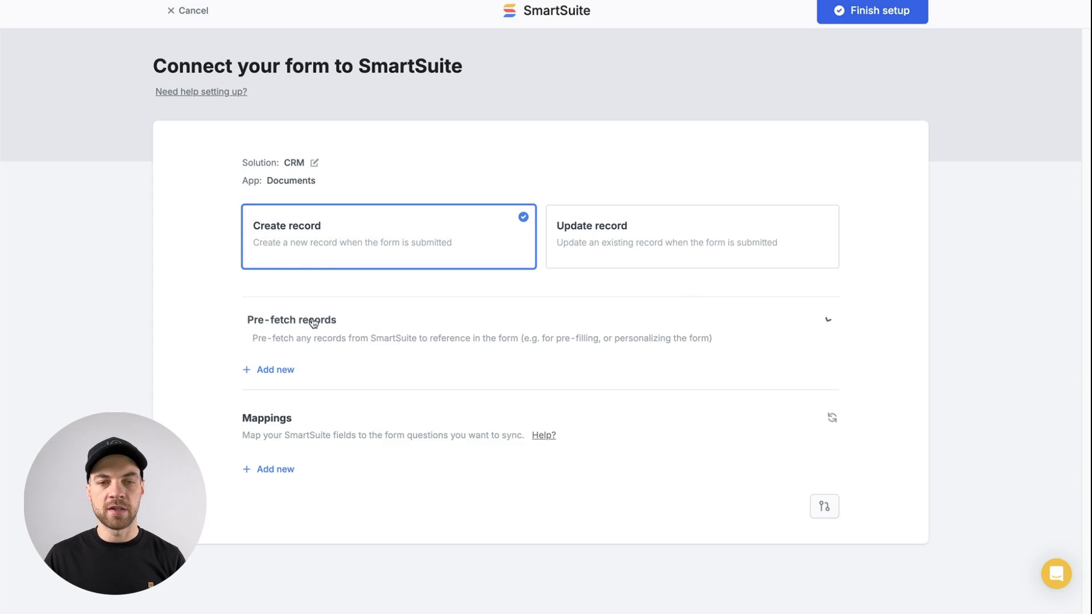
left_click(281, 371)
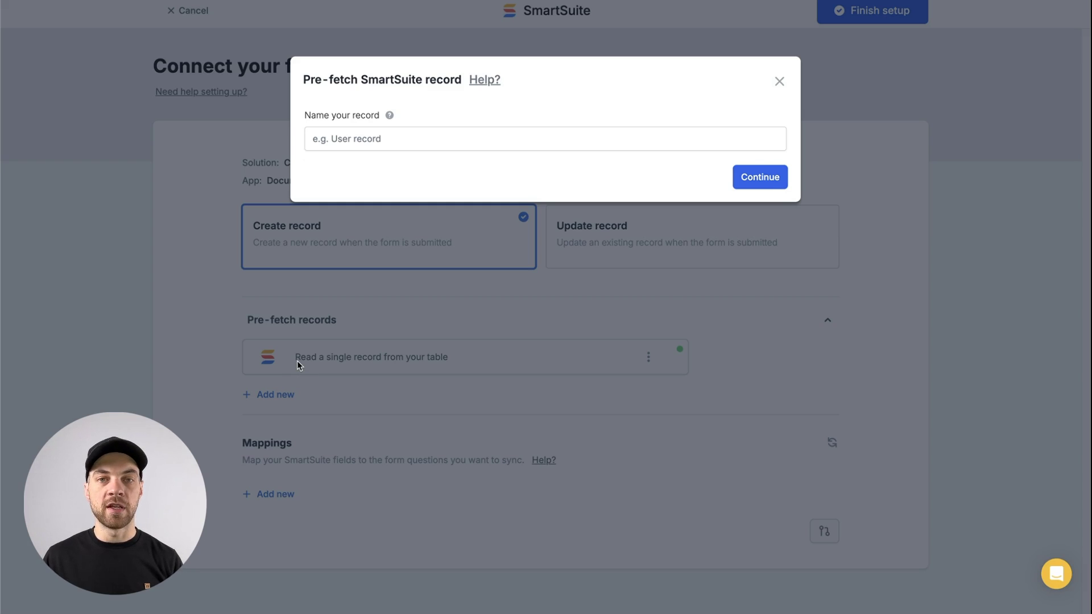
left_click(499, 147)
type("client")
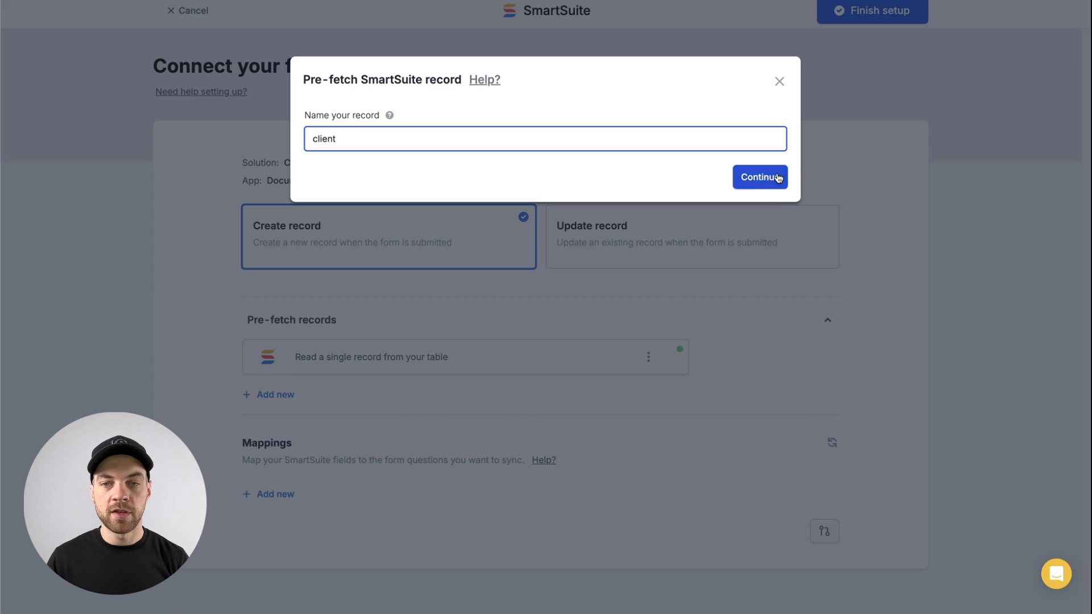
left_click(774, 178)
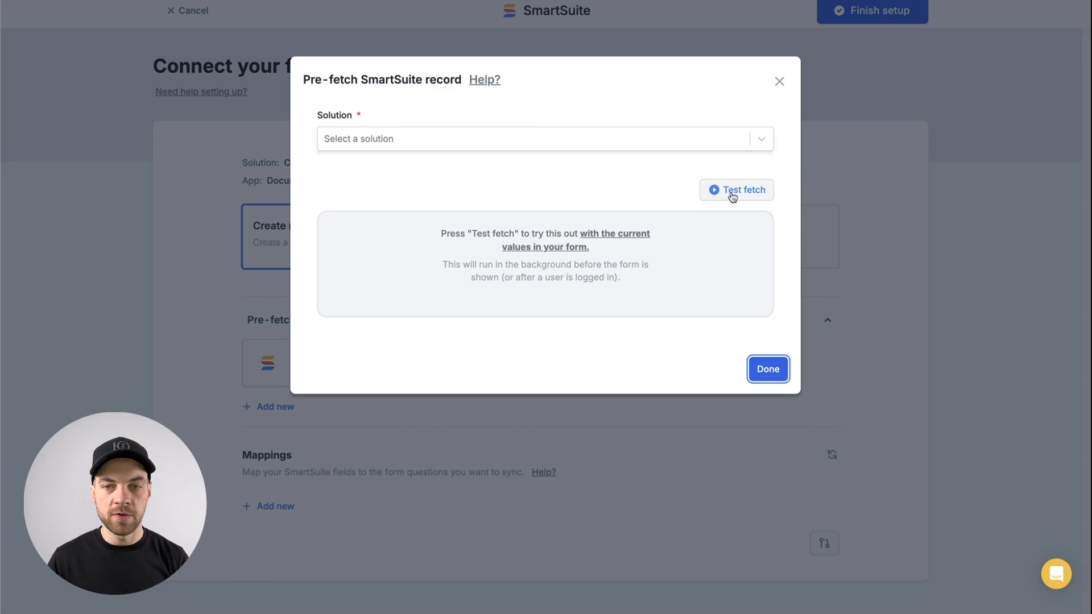
Step: Fetch it from CRM Clients where Client ID equals the id URL parameter, and test the fetch
left_click(653, 136)
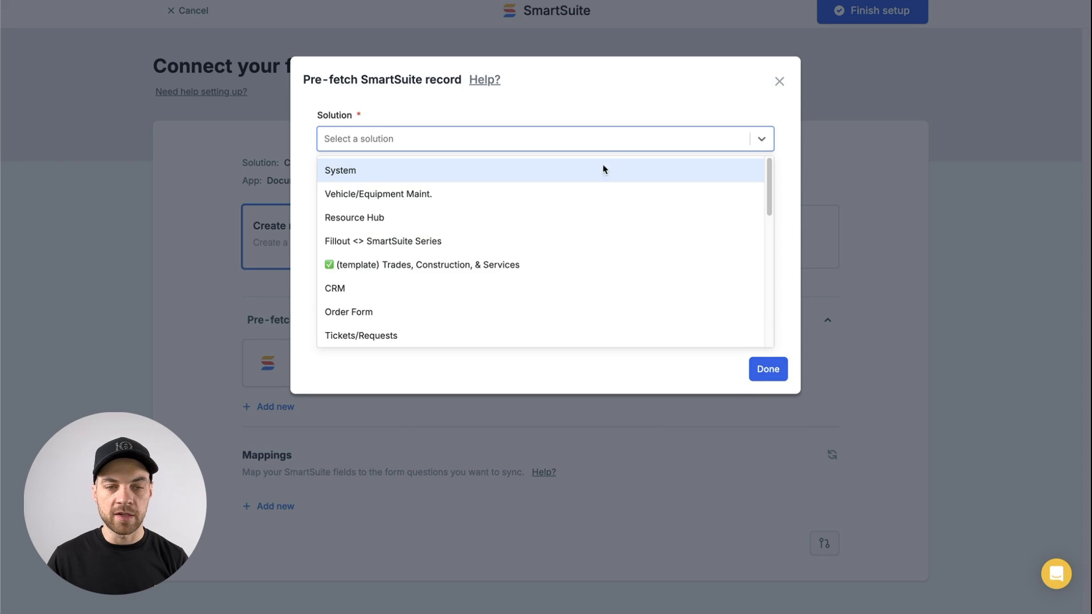
left_click(344, 289)
left_click(370, 199)
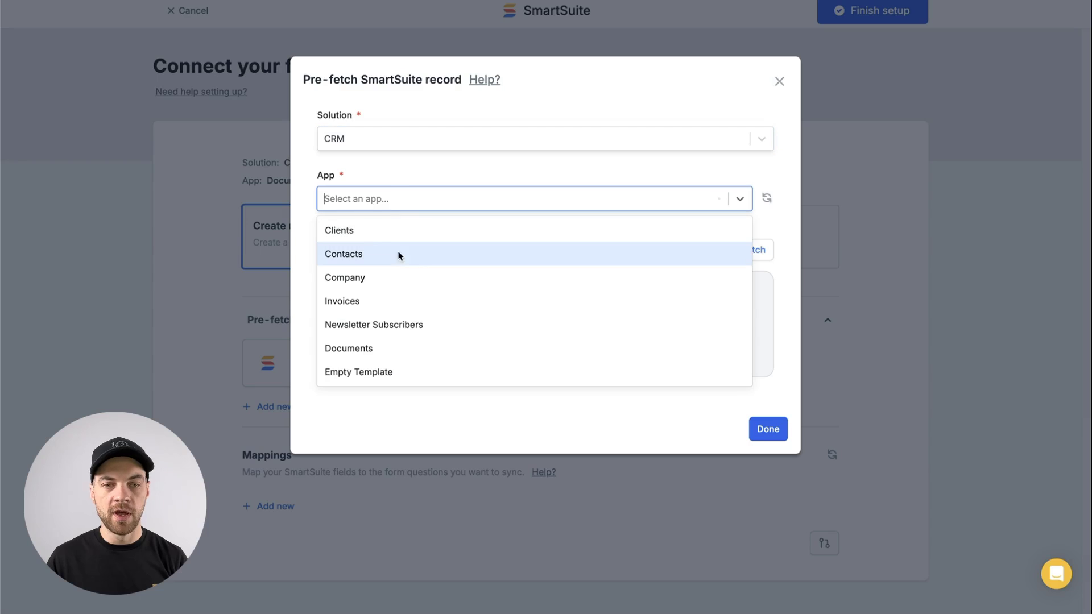
left_click(369, 235)
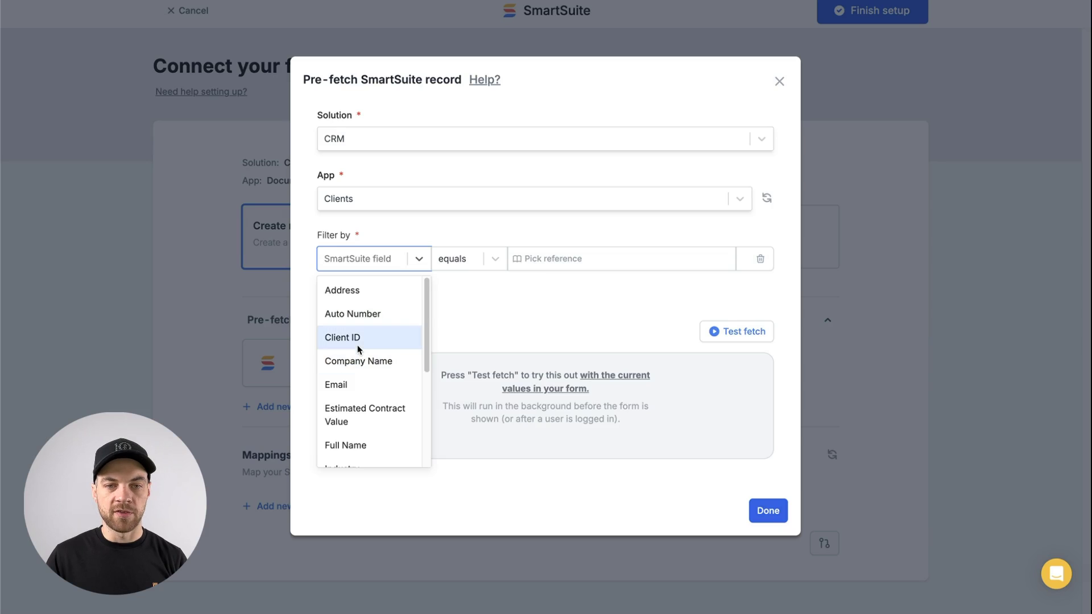
left_click(359, 341)
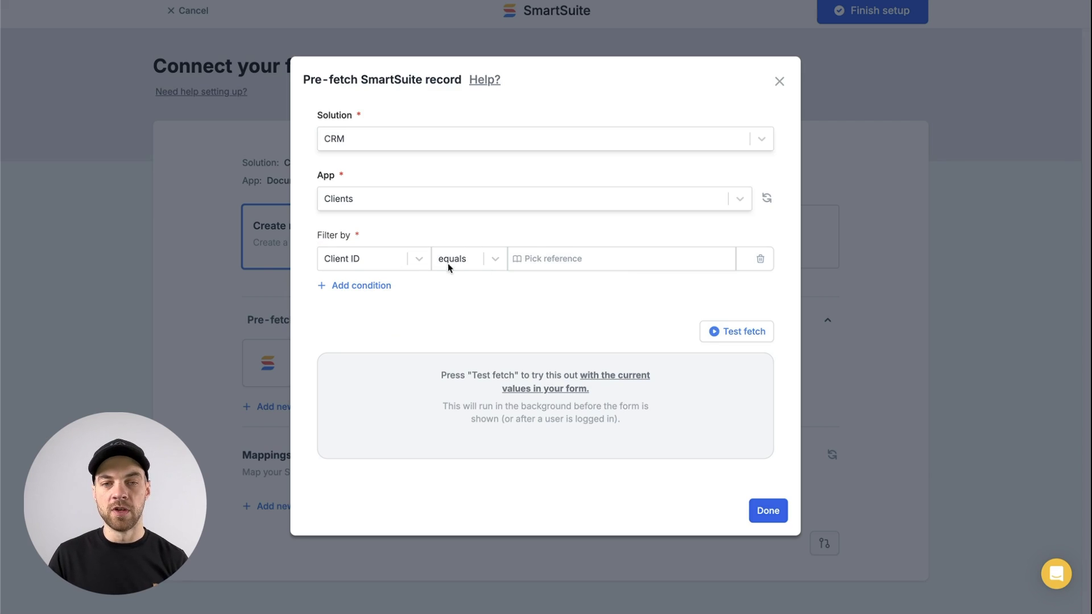
left_click(542, 261)
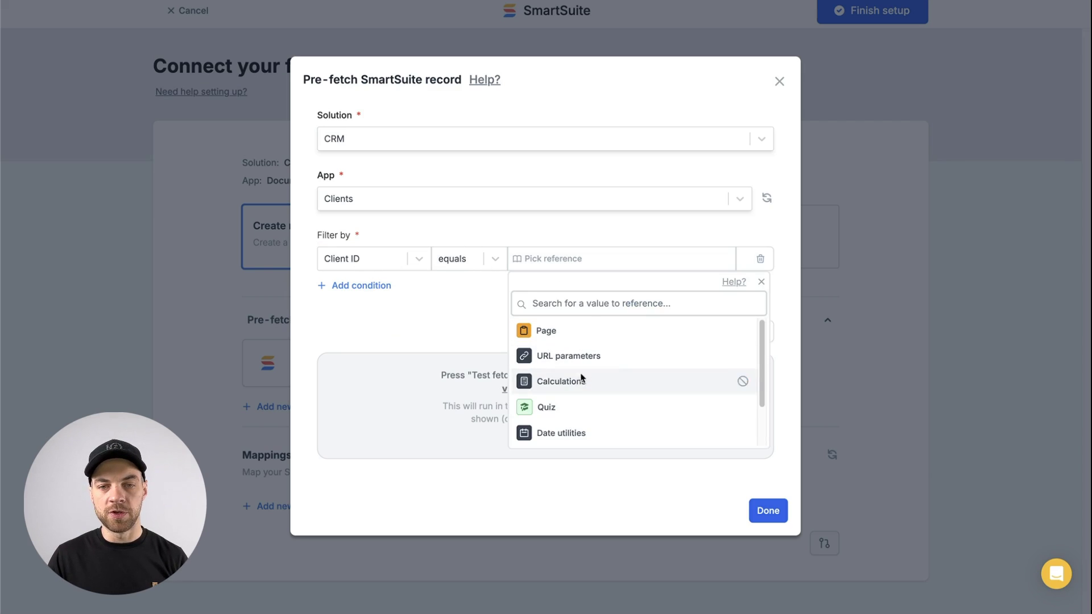
left_click(728, 356)
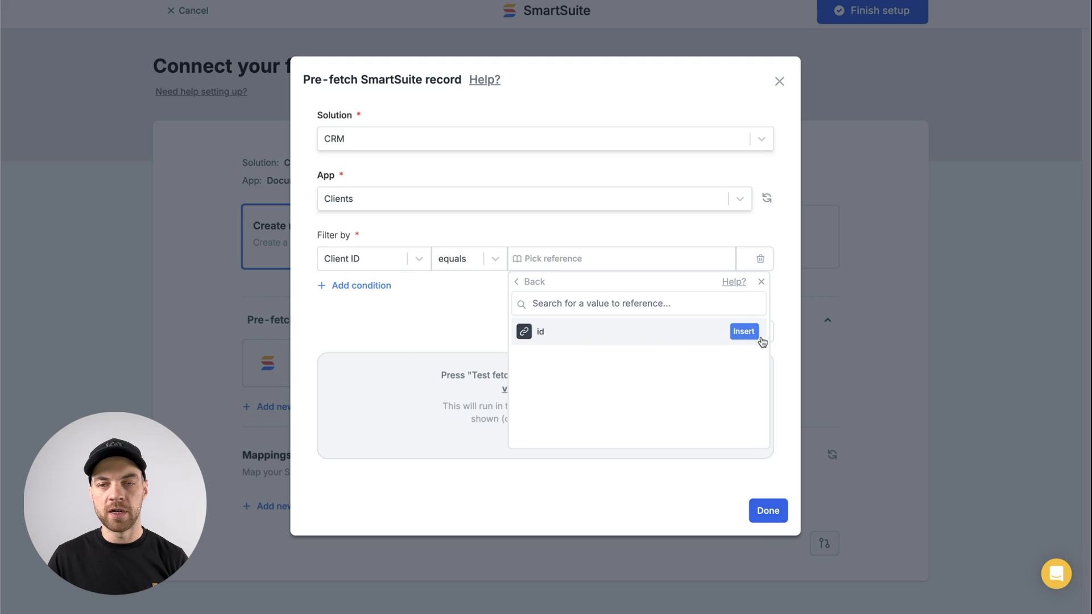
left_click(745, 331)
left_click(740, 332)
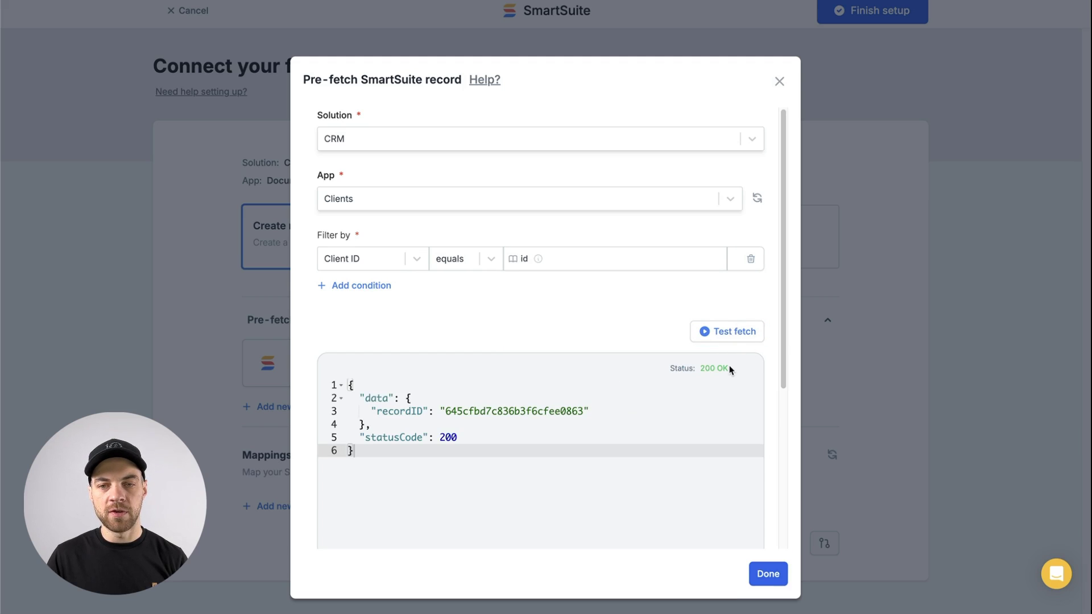
left_click_drag(730, 370, 701, 369)
Step: Change the client pre-fetch's filter field from Client ID to Record ID
left_click(768, 573)
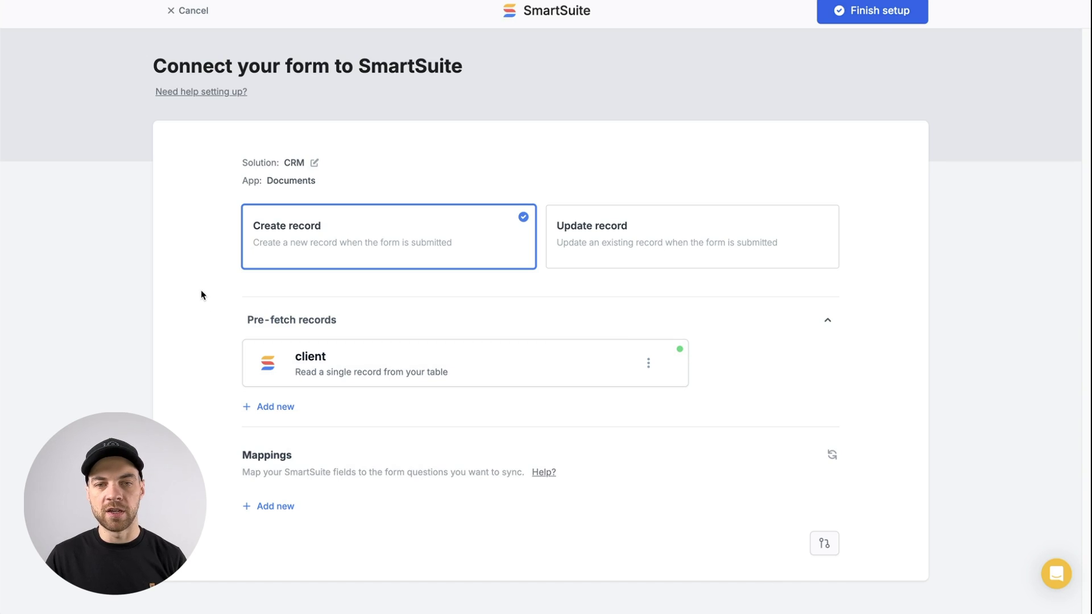
left_click(291, 377)
left_click(415, 259)
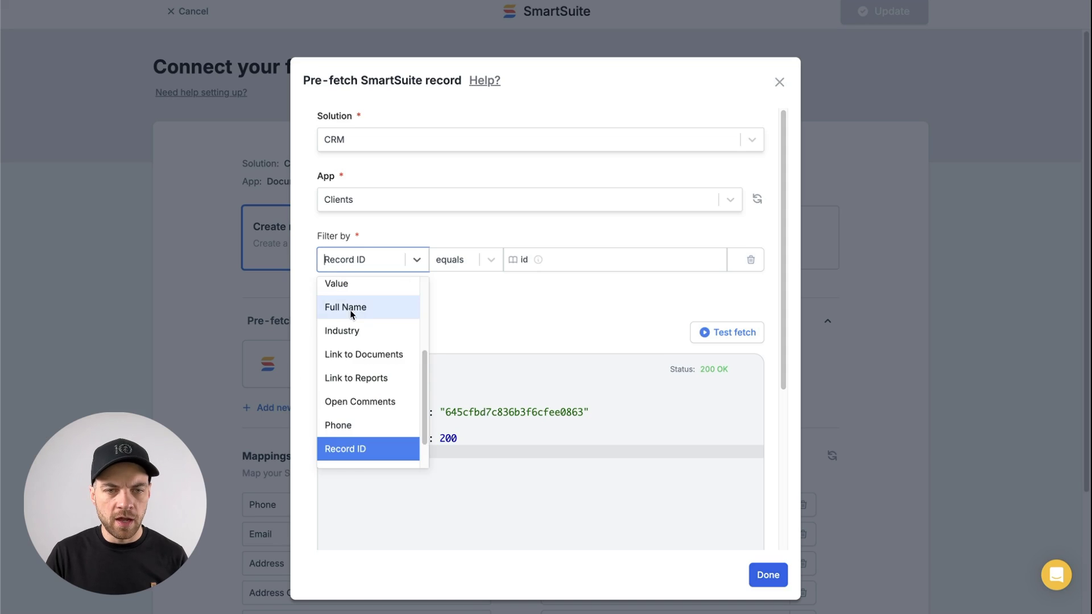
scroll(354, 312, "up", 5)
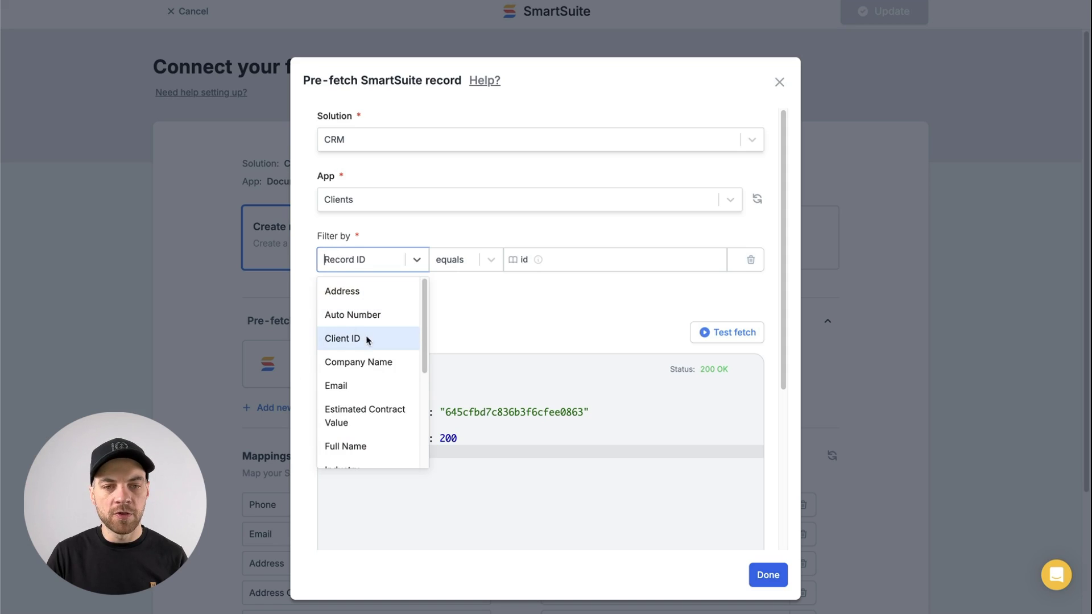
scroll(405, 338, "down", 5)
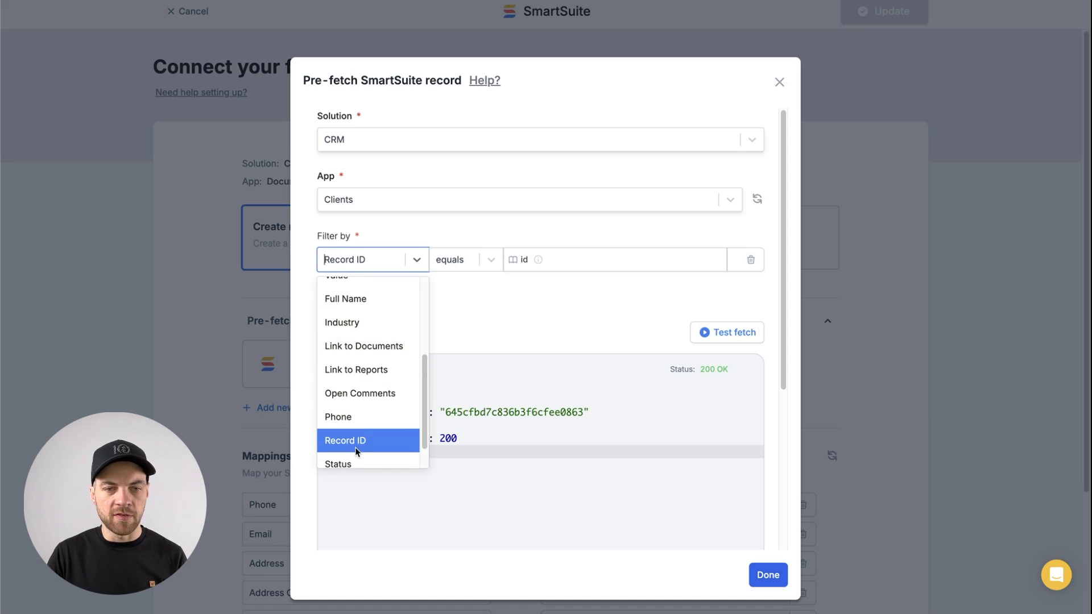
scroll(358, 445, "down", 1)
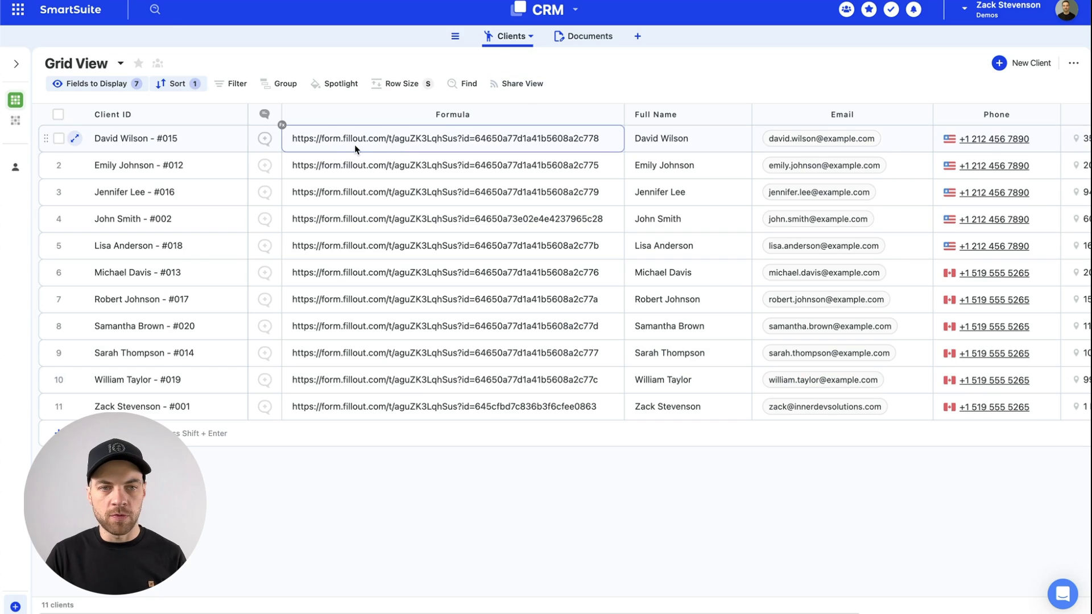
scroll(636, 196, "right", 5)
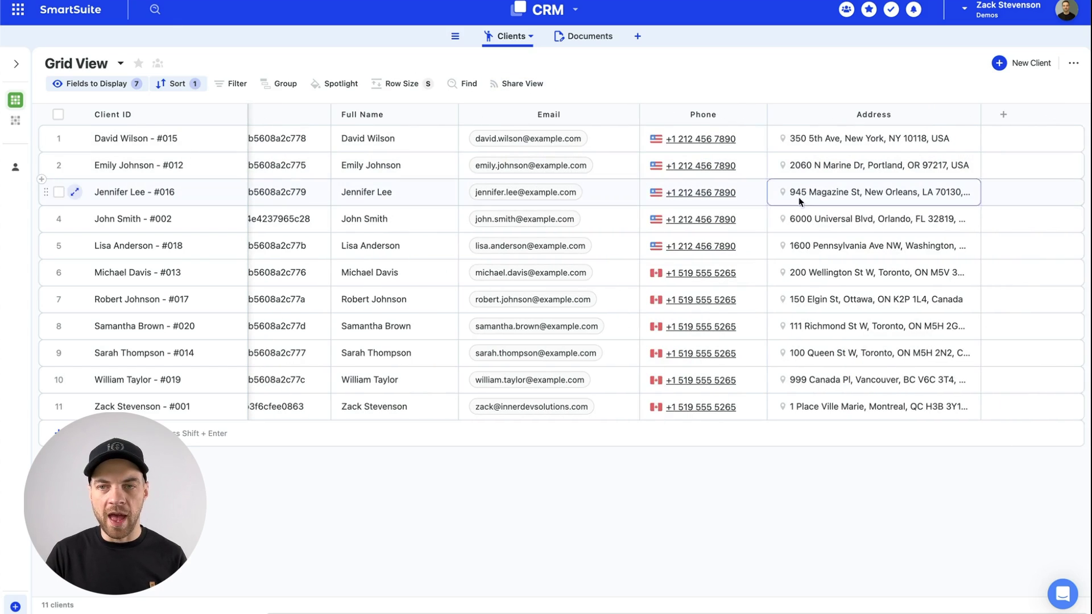
left_click(1003, 116)
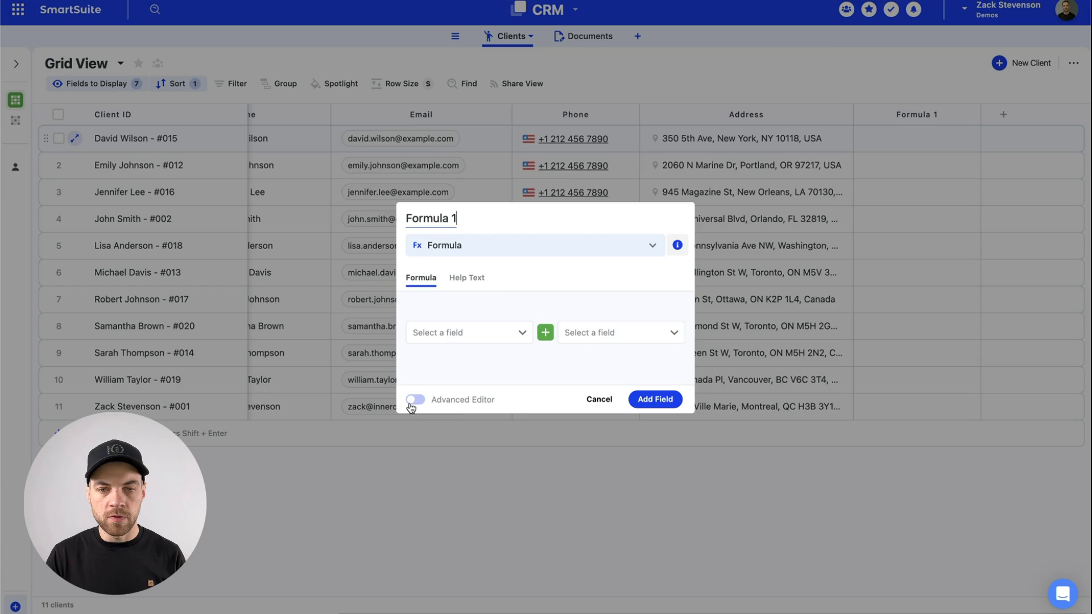
left_click(412, 407)
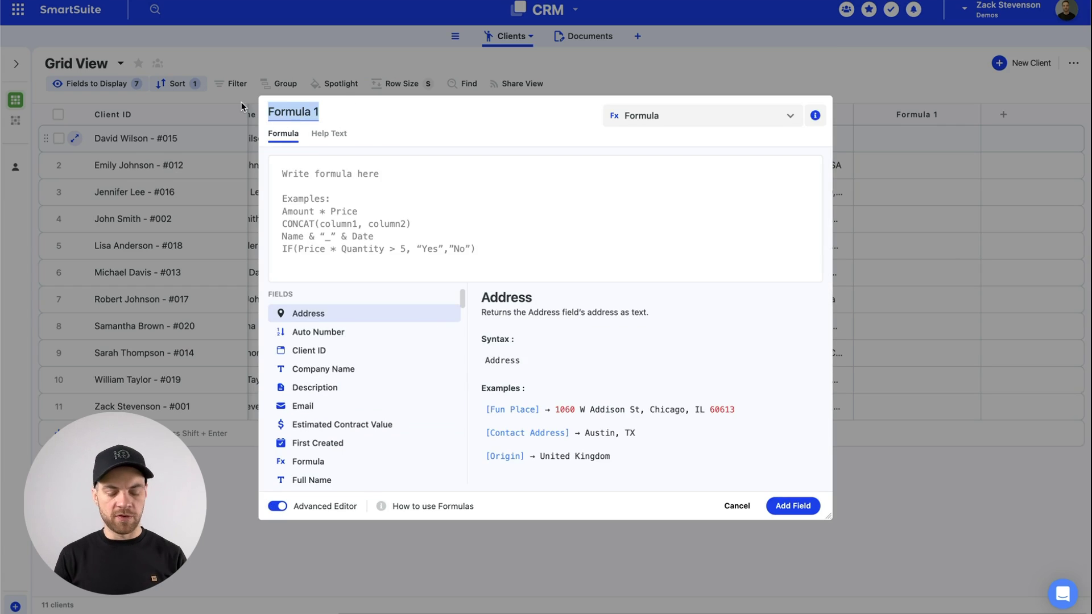
left_click(530, 209)
type("r")
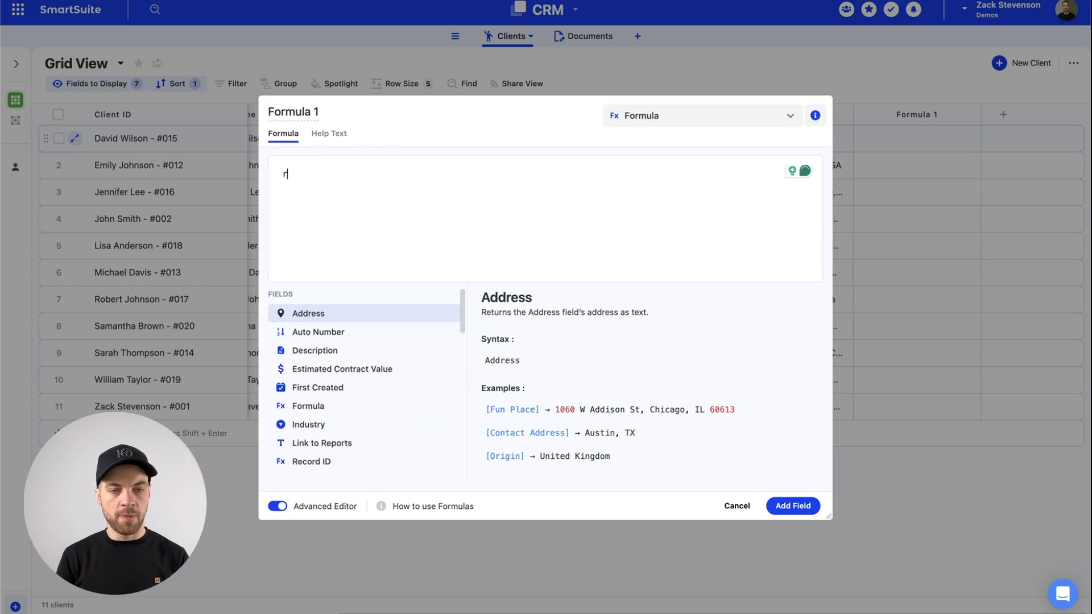
type("ecor")
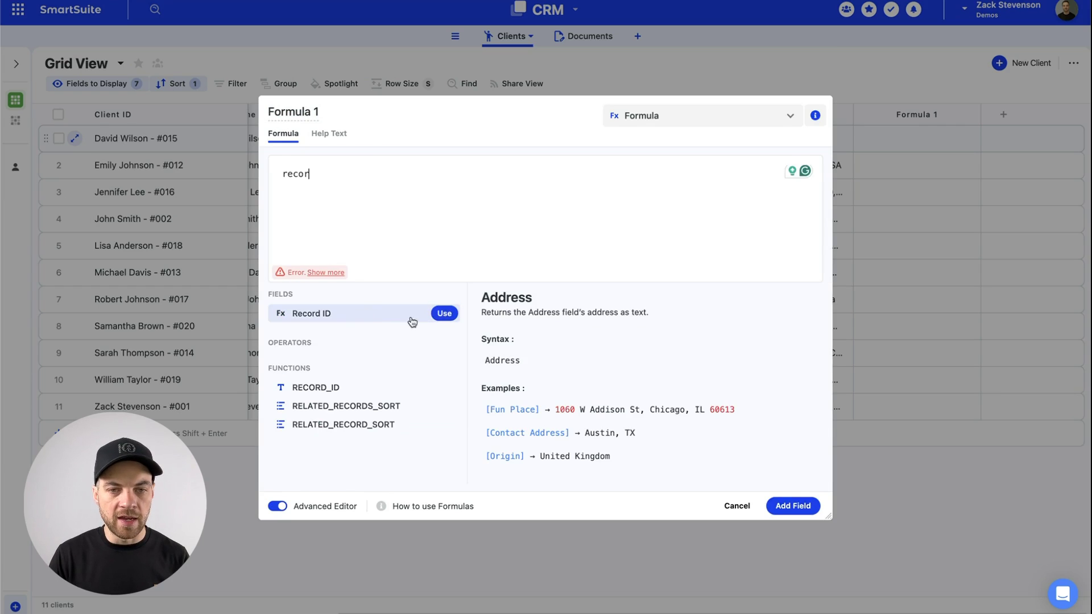
left_click(442, 312)
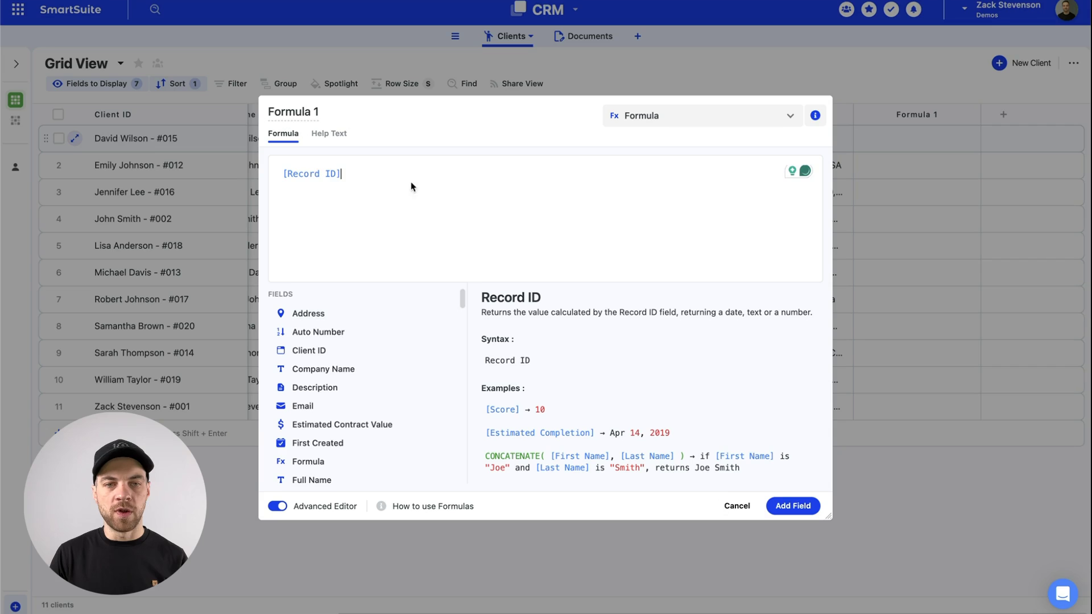
left_click_drag(408, 172, 235, 167)
key("BackSpace")
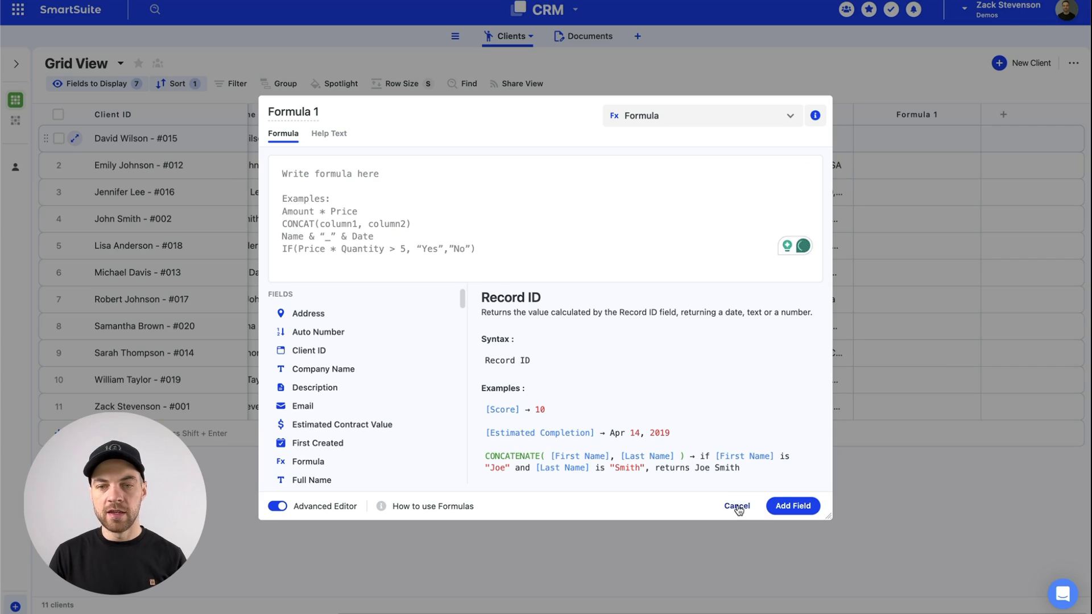
left_click(737, 505)
left_click(536, 353)
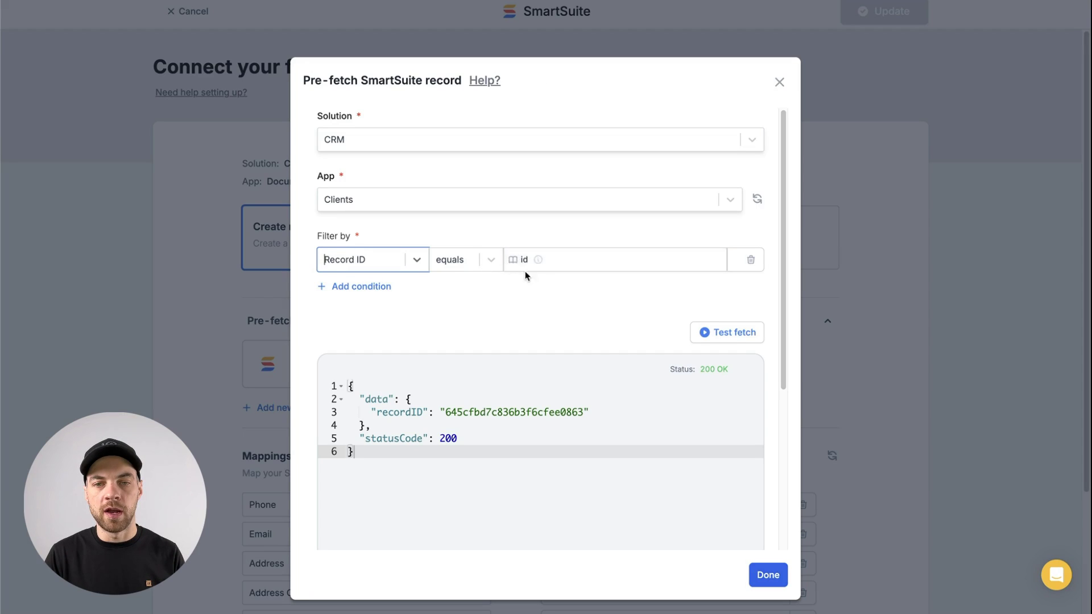
Step: Save the pre-fetch, cancel the SmartSuite setup, and start Generate PDF under Document Workflows
left_click(764, 576)
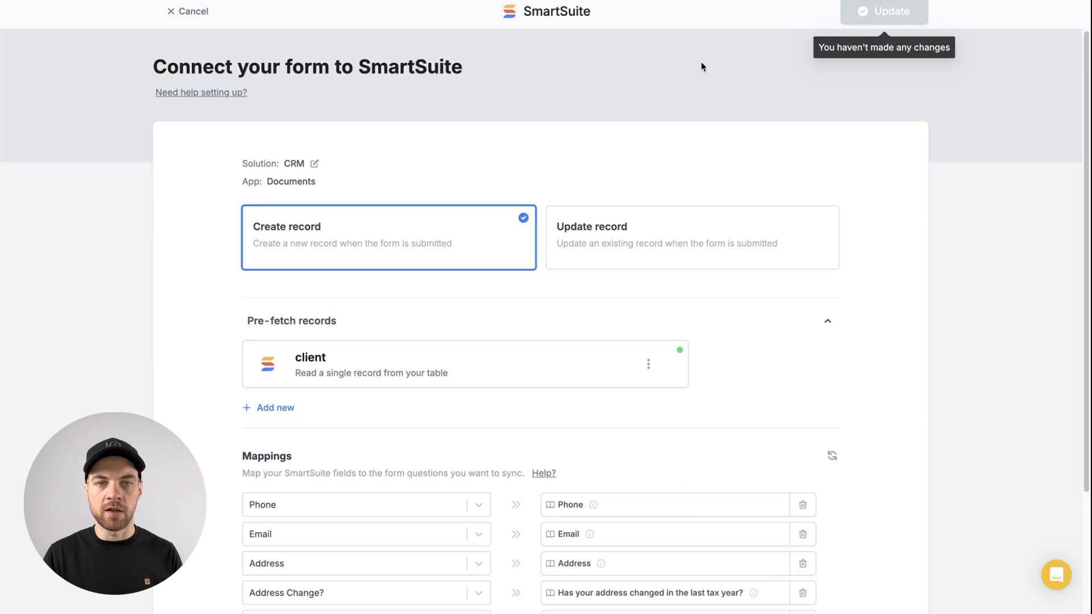
left_click(186, 11)
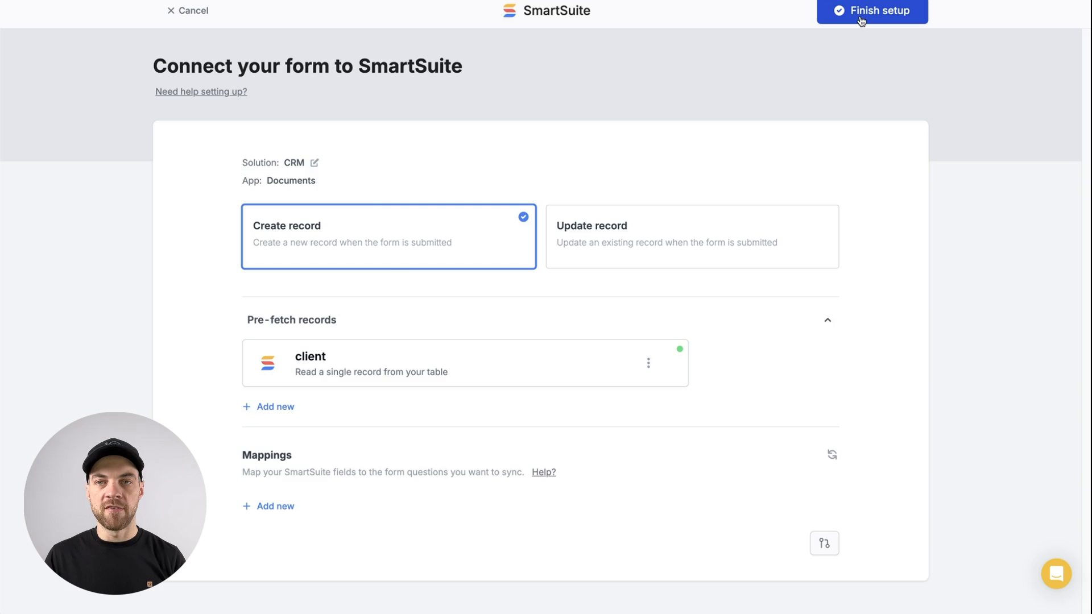
left_click(861, 12)
scroll(565, 162, "down", 12)
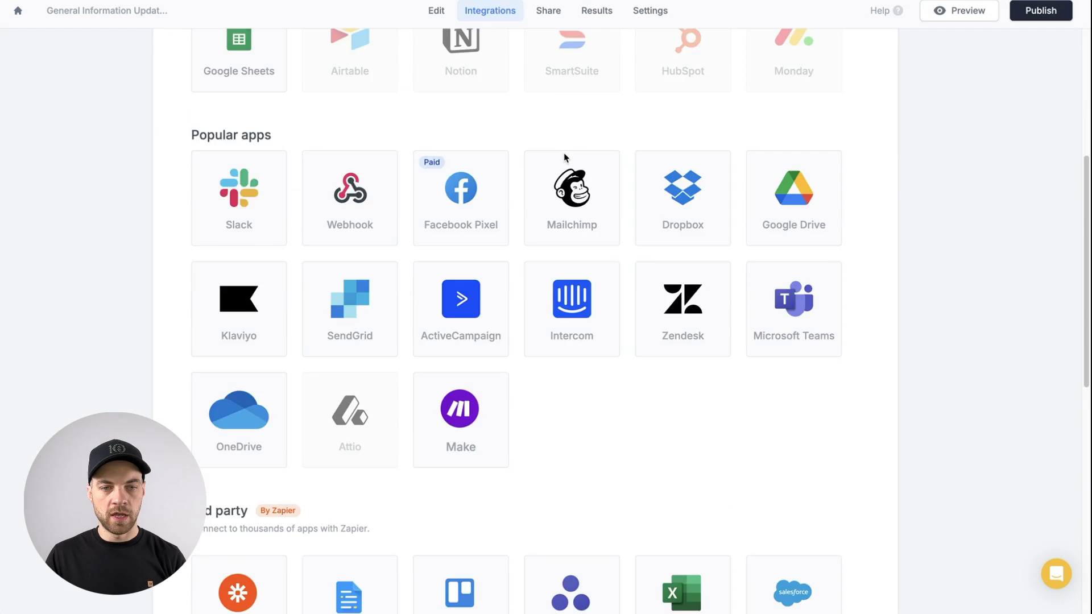
scroll(565, 159, "down", 3)
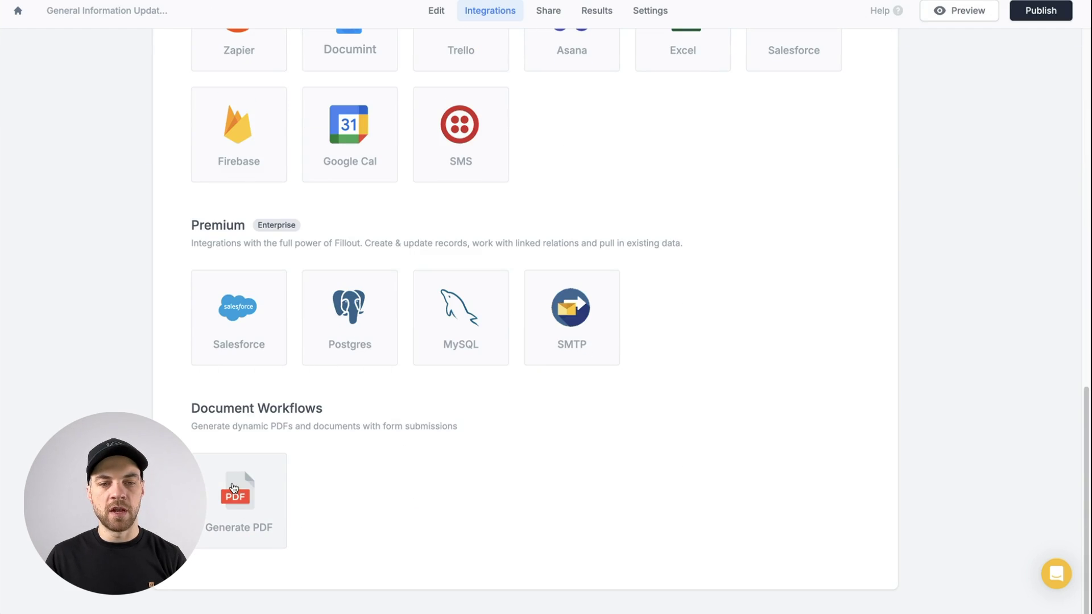
left_click(234, 488)
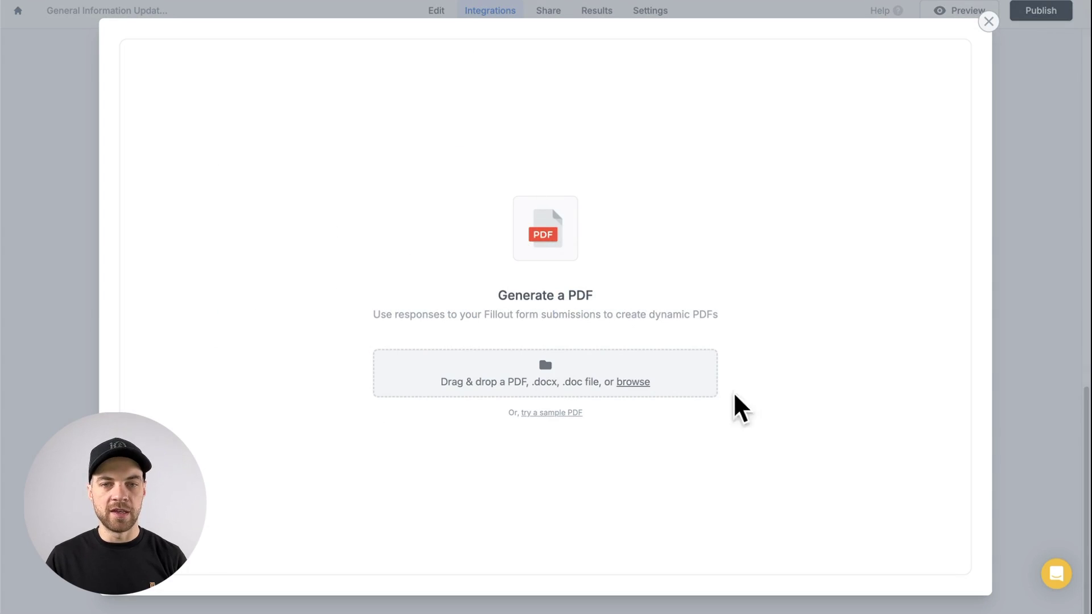
Step: Upload General Information.pdf as the template, add a resized text field beside Date:, and save
left_click_drag(1091, 398, 557, 378)
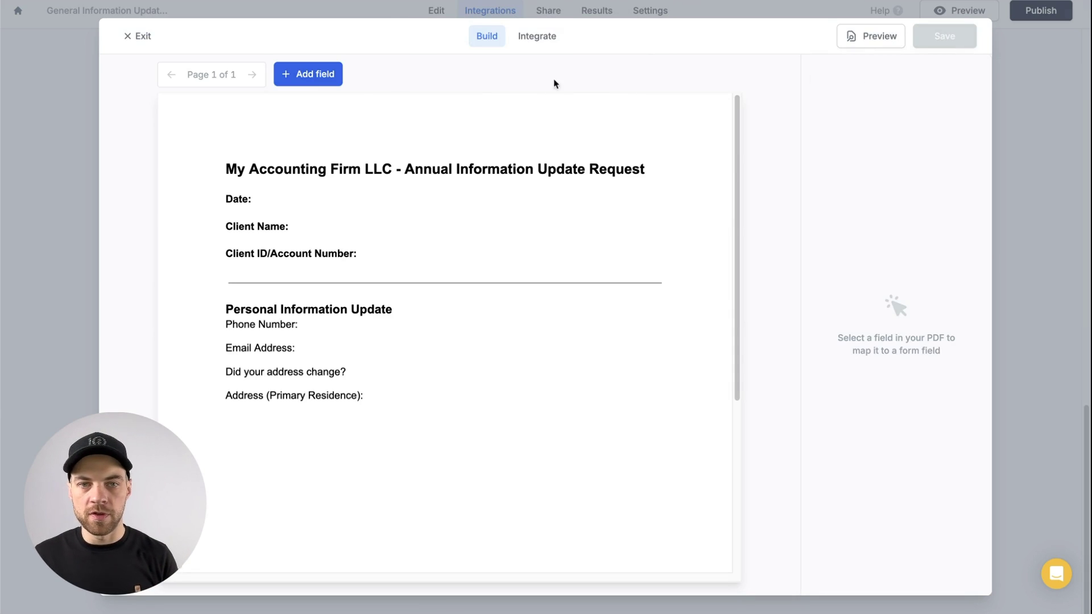
left_click(302, 78)
left_click_drag(202, 128, 305, 197)
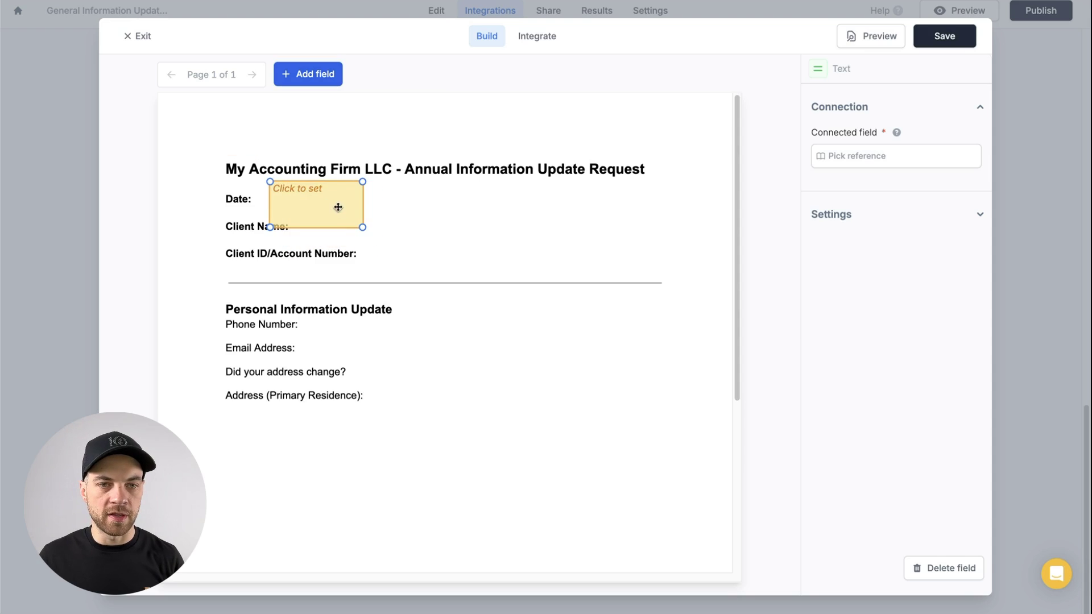
left_click_drag(363, 228, 428, 209)
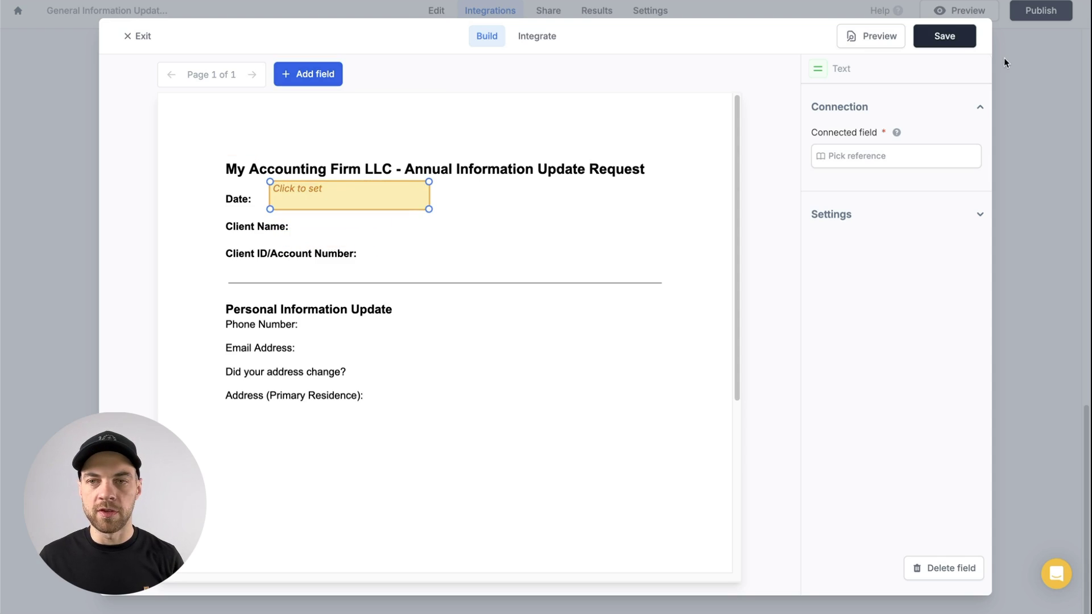
left_click(957, 43)
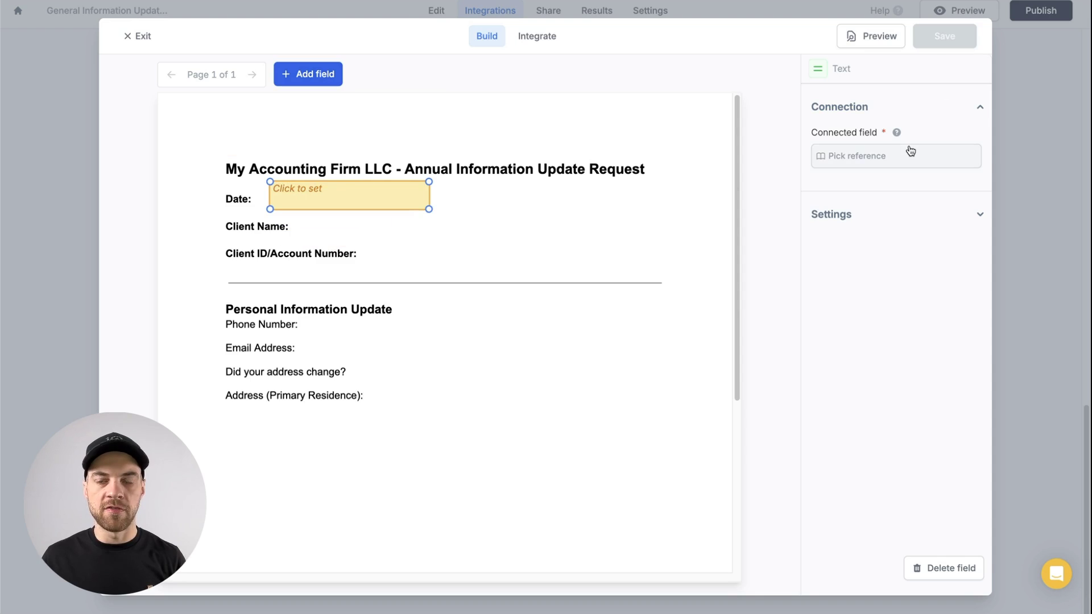
left_click(132, 36)
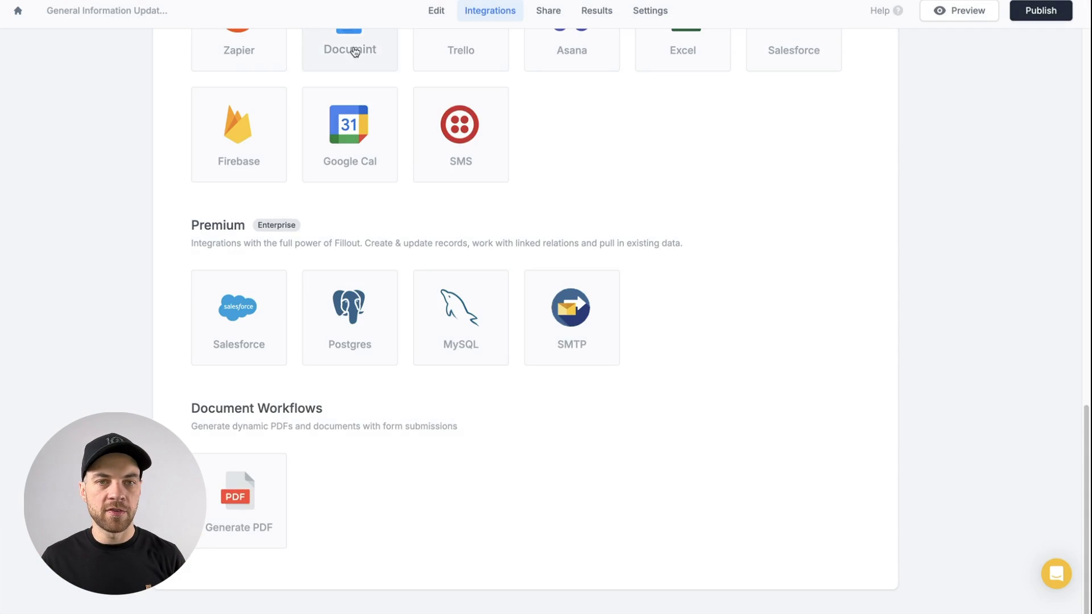
Step: Add the heading 'General Information Form' to the form
left_click(437, 13)
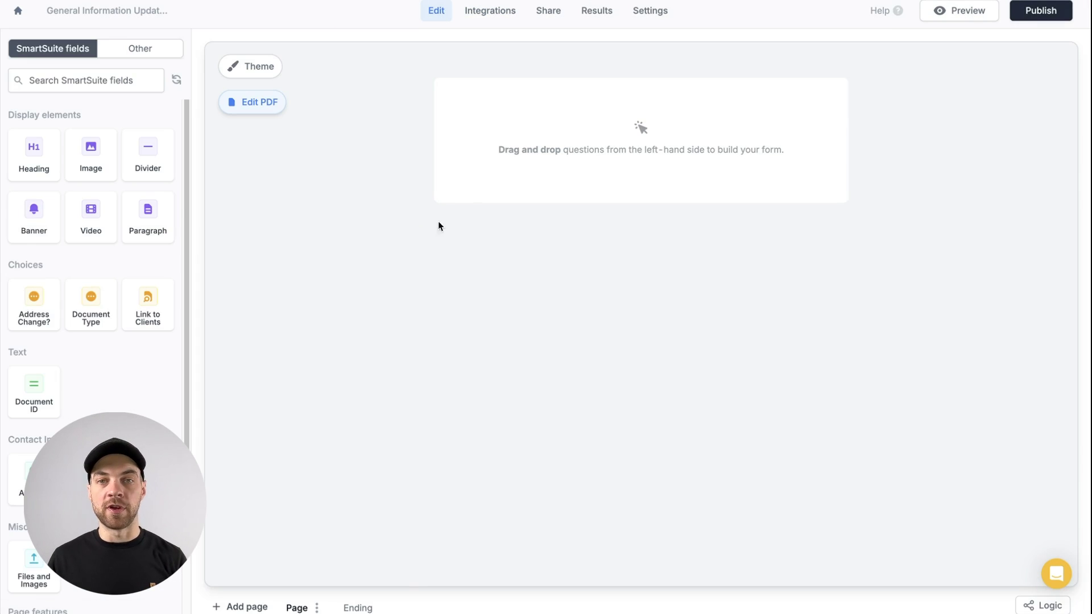
left_click(33, 151)
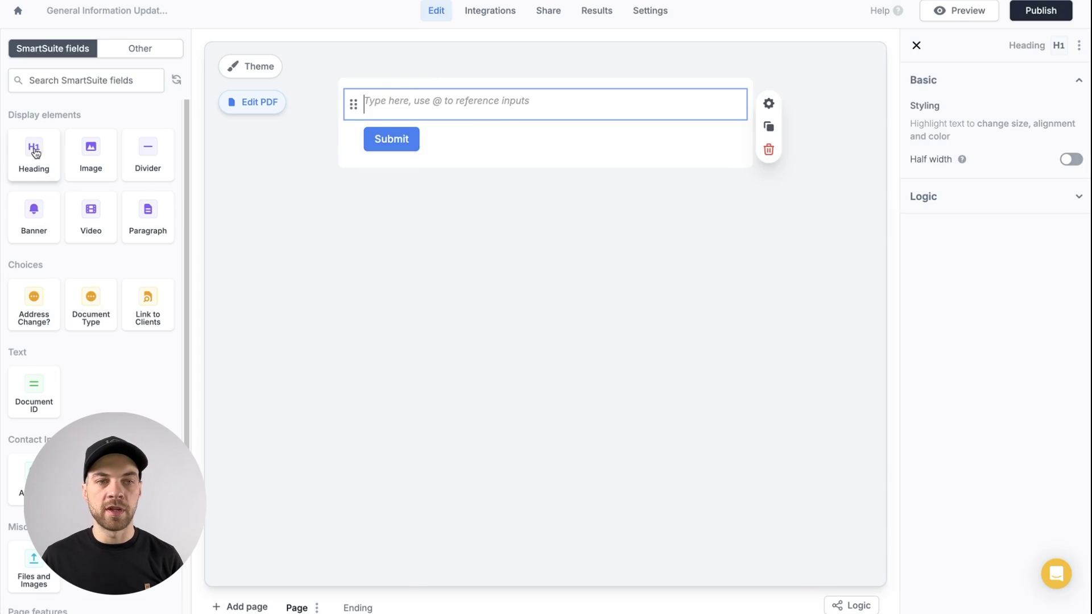
type("Ge")
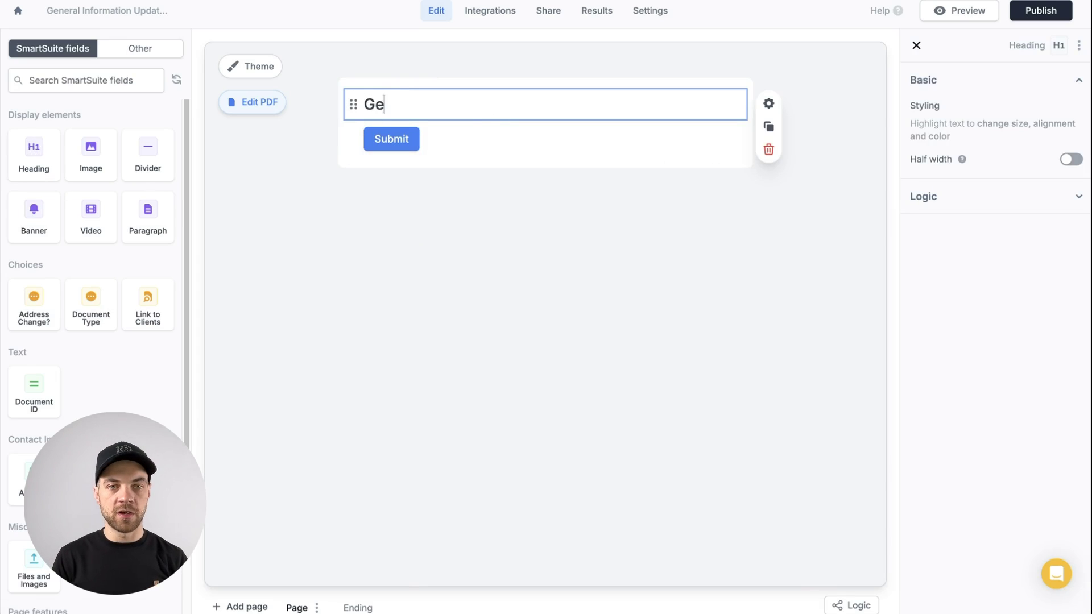
type("neral Information Form")
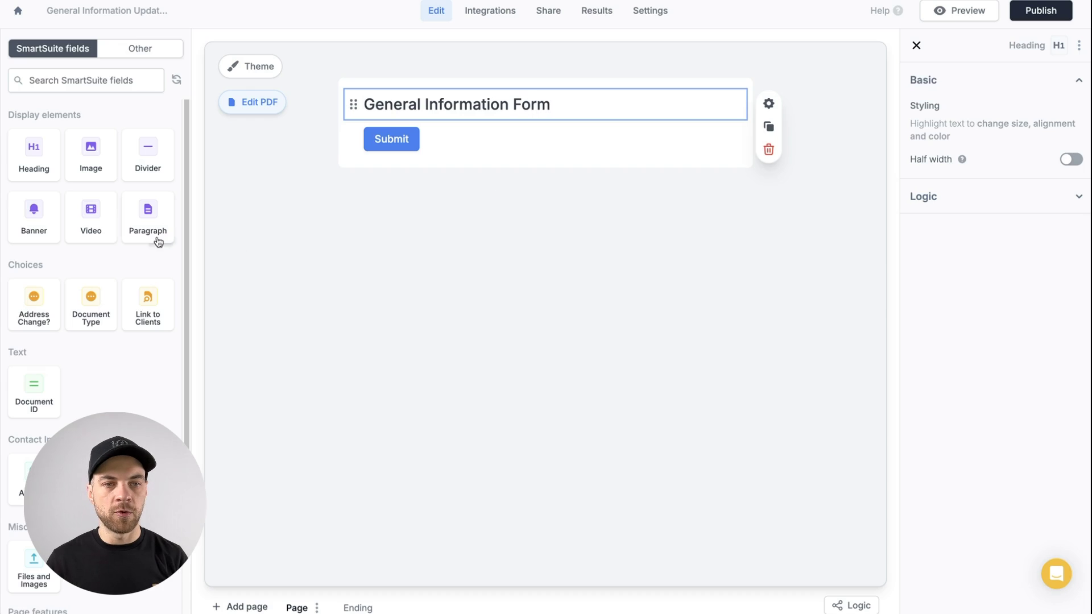
Step: Add a paragraph with 'Please complete the following form.', 'Client Name:' and 'Account Number:' lines
left_click_drag(158, 241, 356, 151)
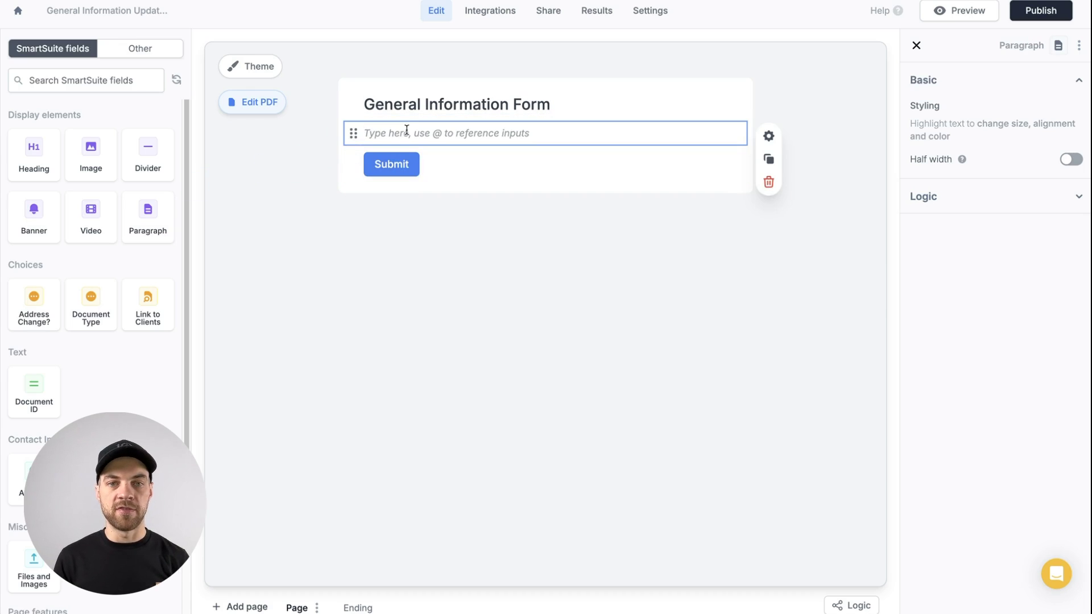
type("Client")
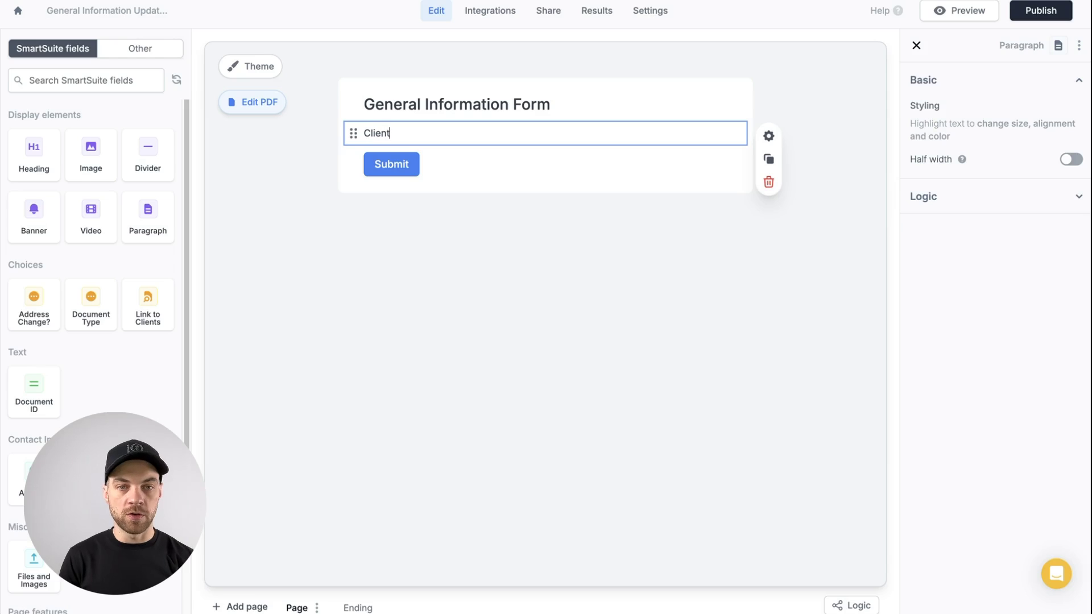
type(" Name:")
key("Return")
type("Account Number:")
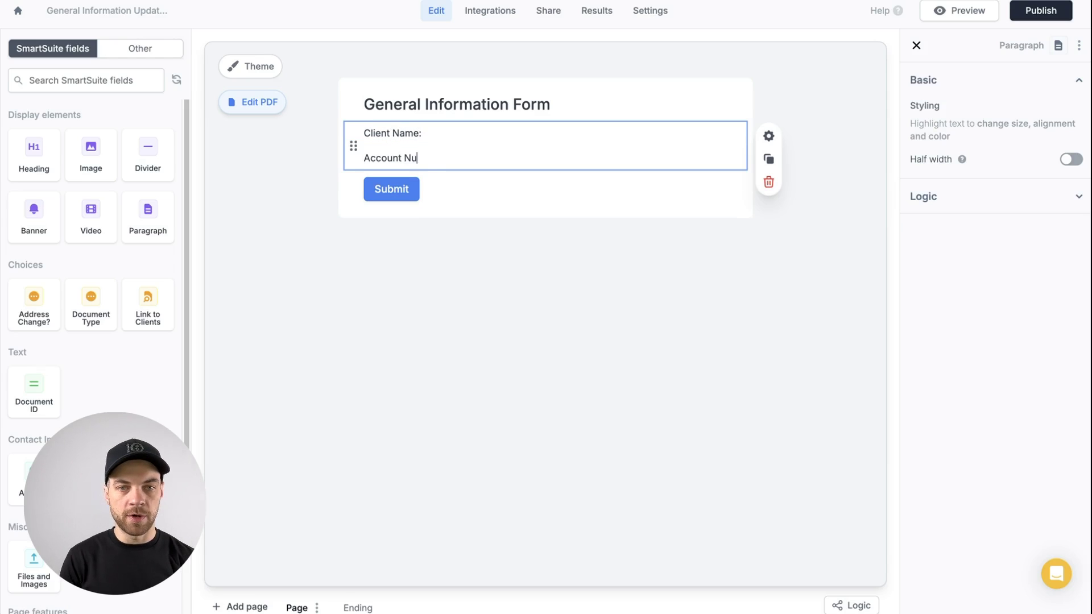
key("ctrl+Home")
key("Return")
key("Up")
type("Pl")
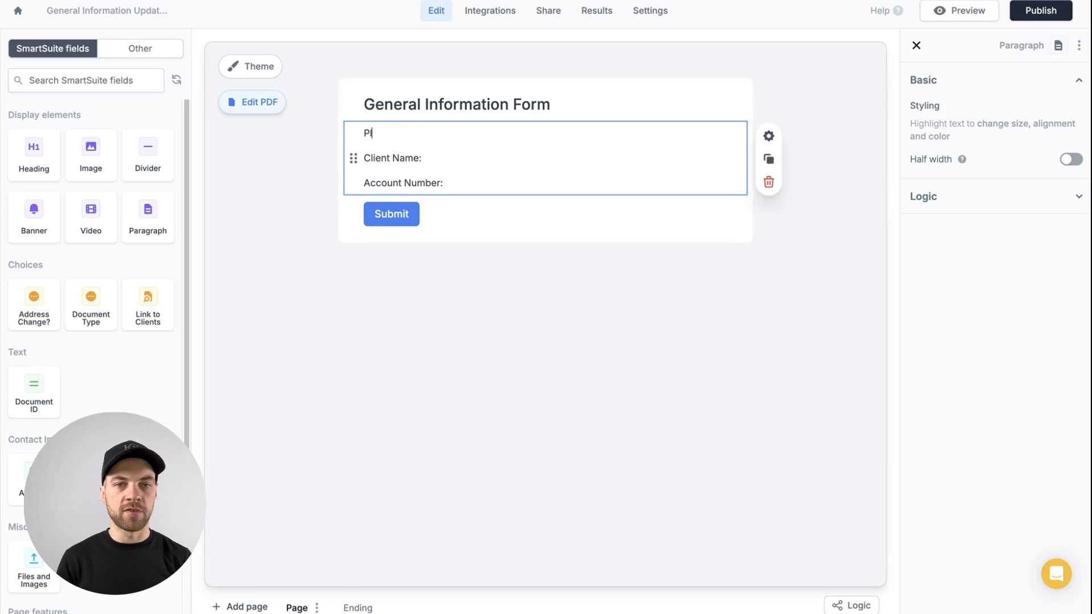
type("ease complete the")
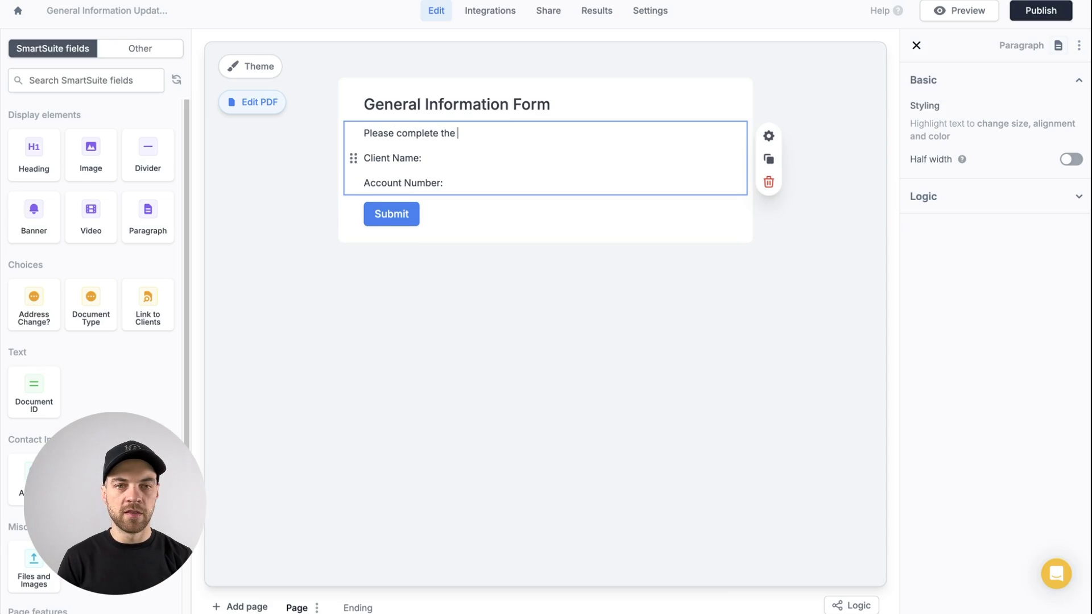
type(" following form.")
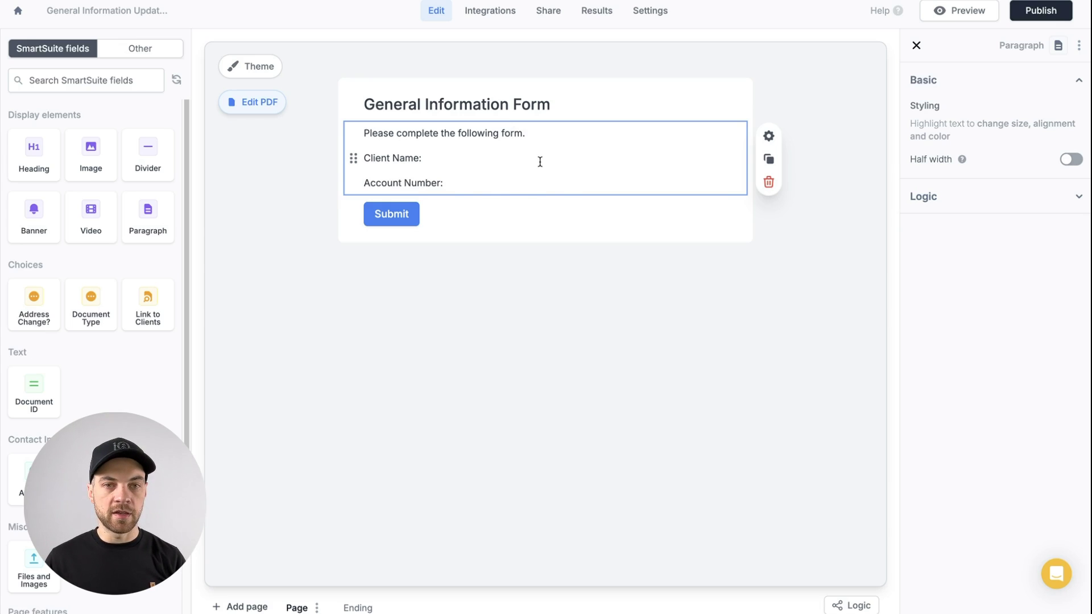
left_click(541, 161)
type("@")
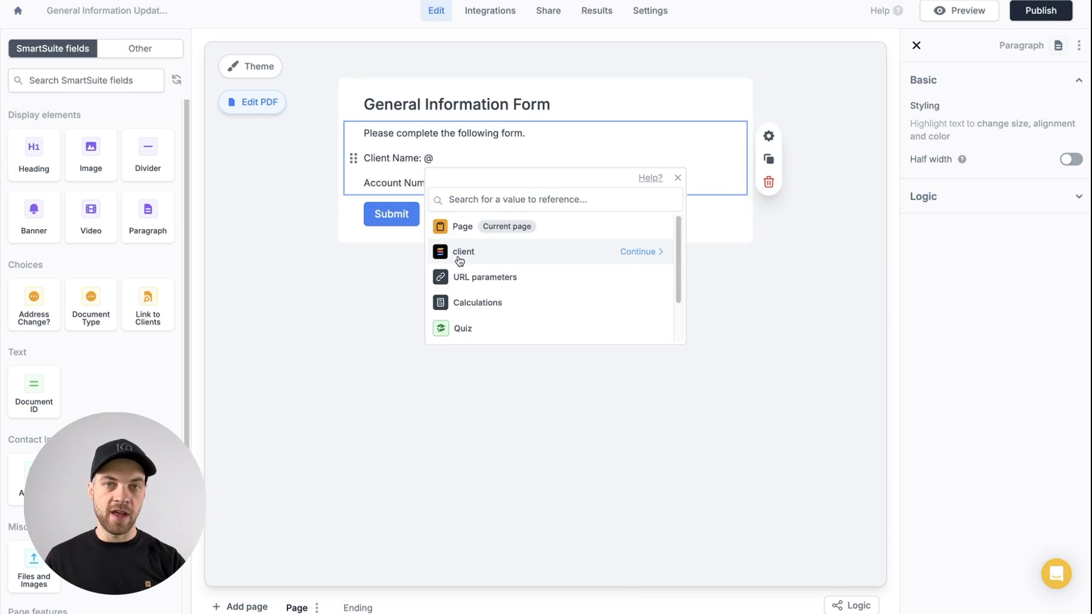
Step: Insert the client record's Full Name after Client Name: and its Auto Number after Account Number:
left_click(634, 254)
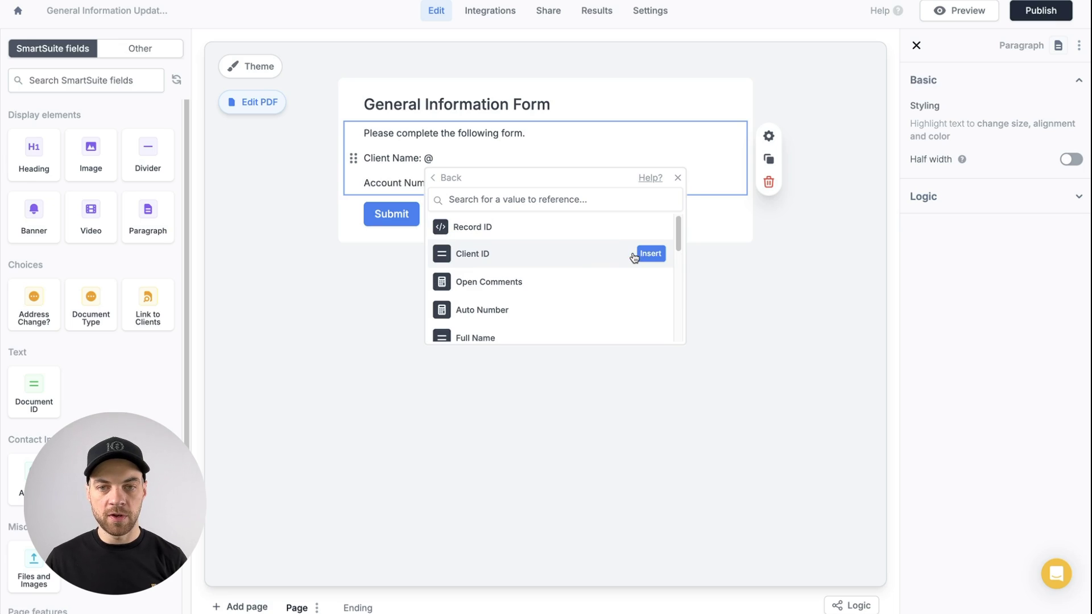
scroll(546, 282, "down", 2)
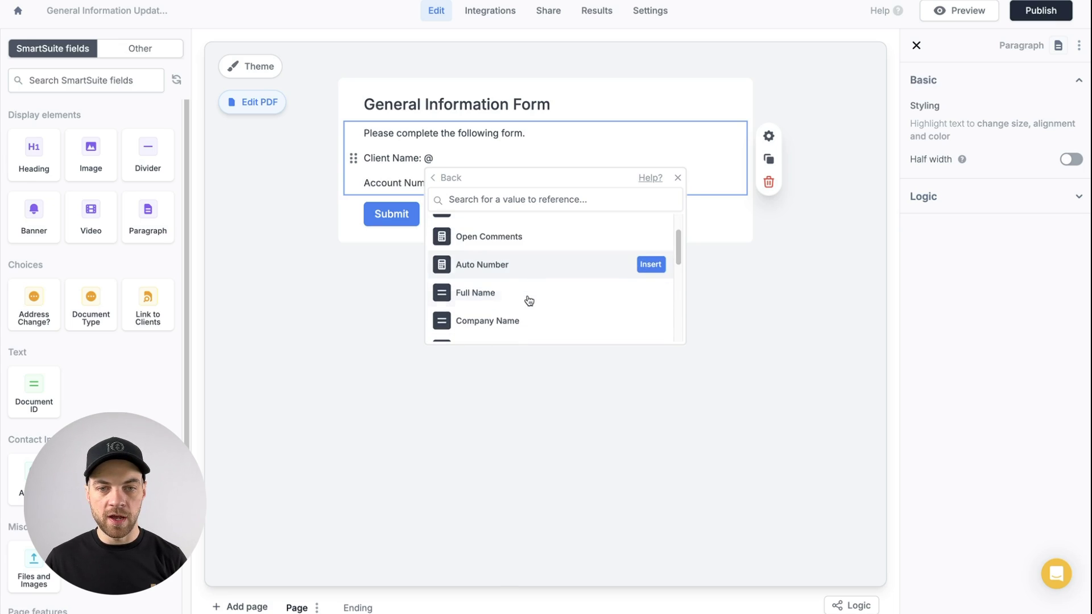
left_click(651, 292)
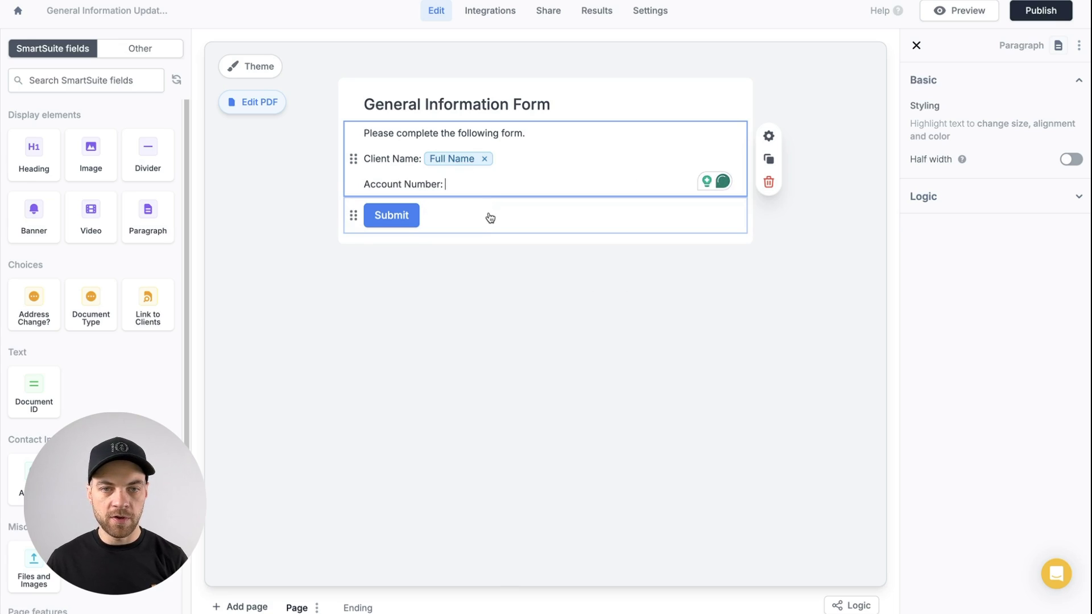
type("@")
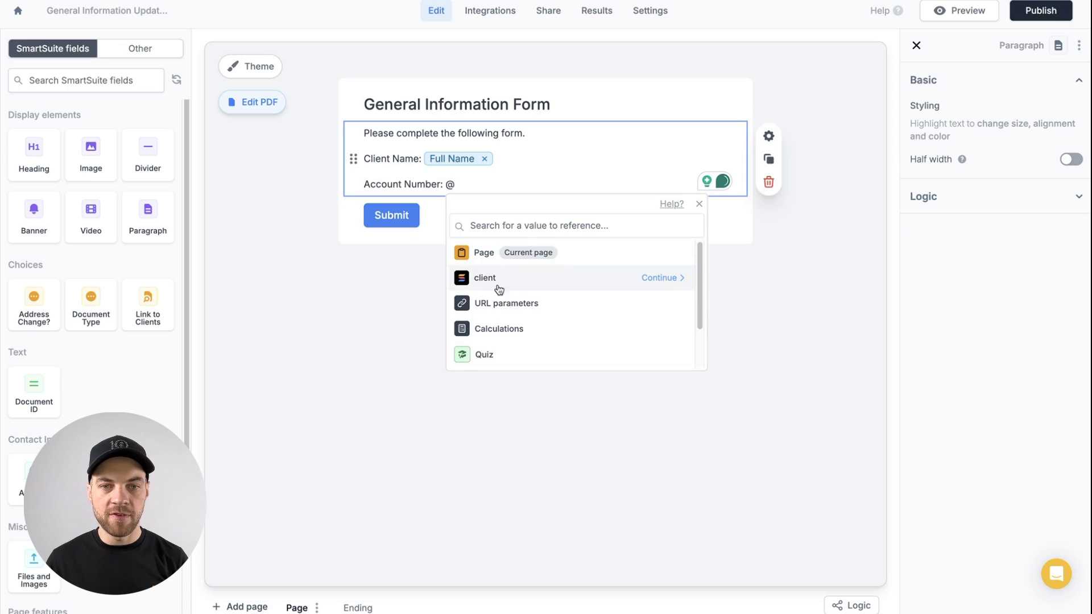
left_click(649, 279)
scroll(643, 289, "down", 1)
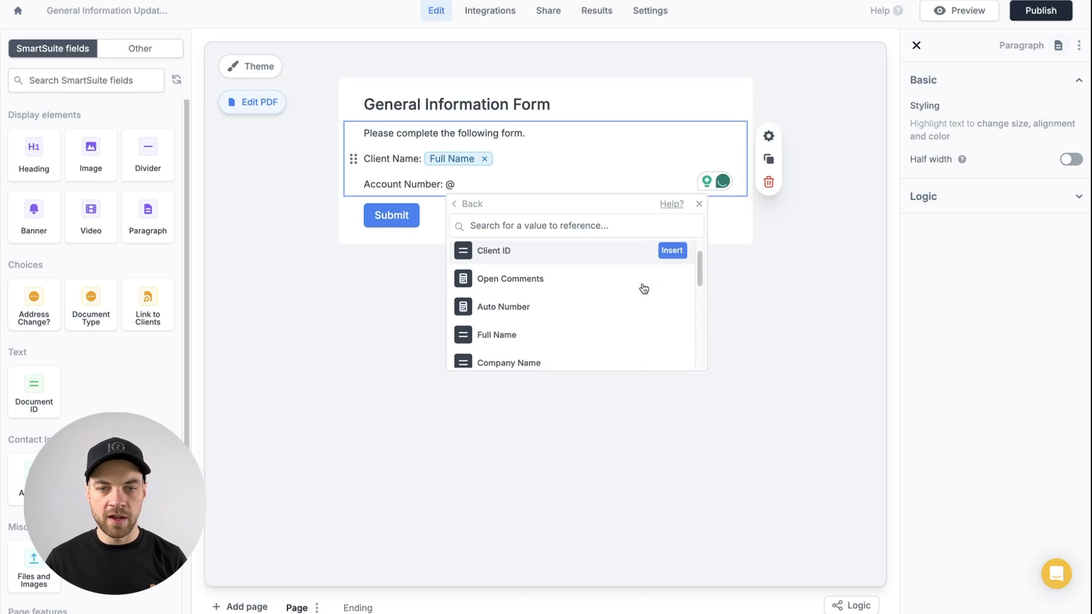
scroll(642, 288, "down", 3)
scroll(642, 288, "up", 2)
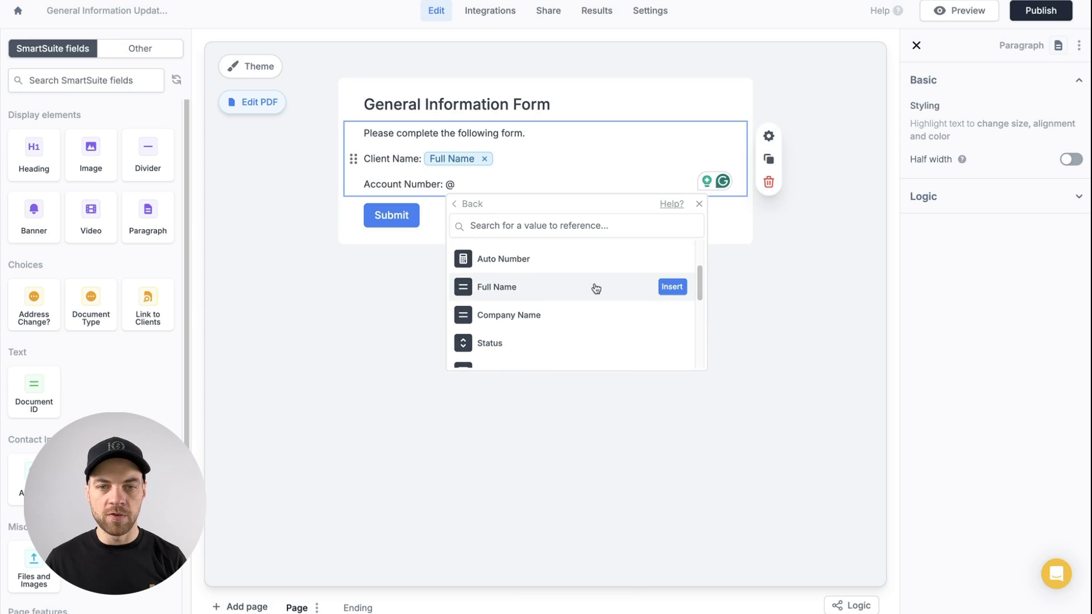
left_click(664, 260)
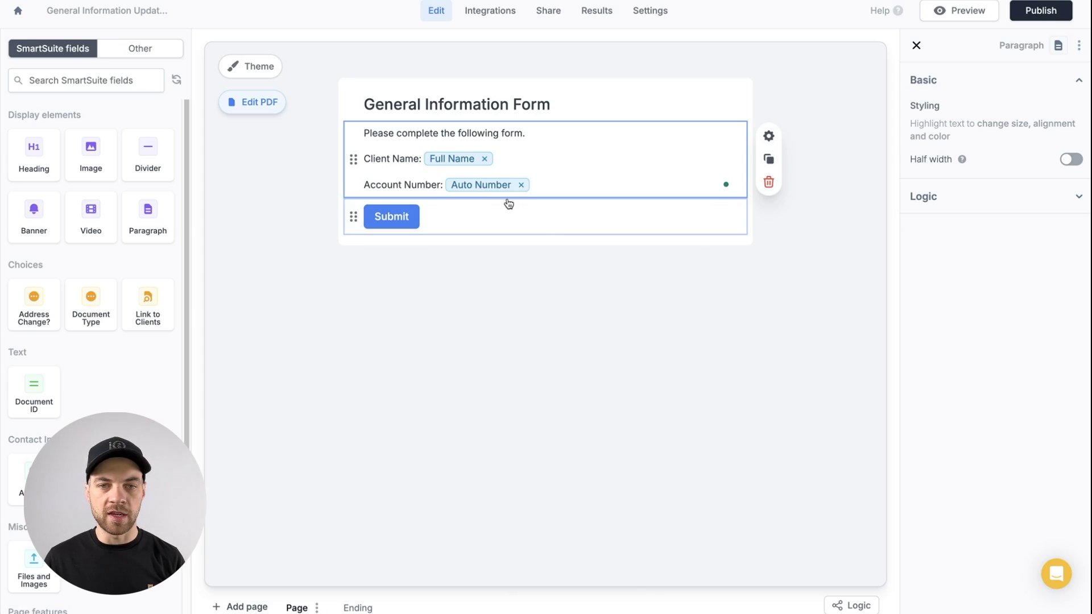
left_click(411, 326)
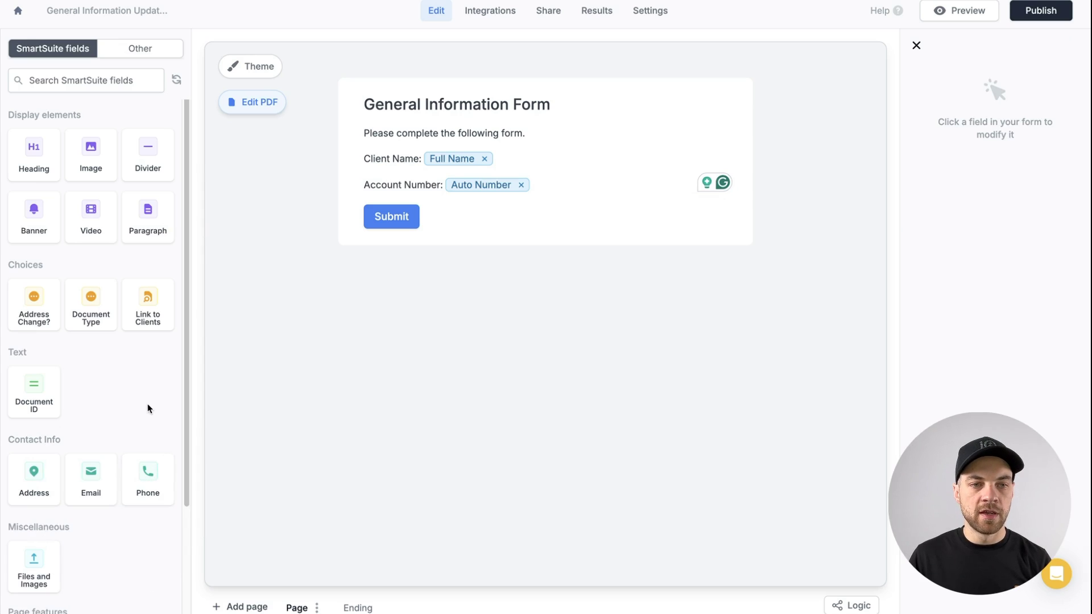
Step: Add Phone, Email and Address questions below the paragraph
left_click(163, 483)
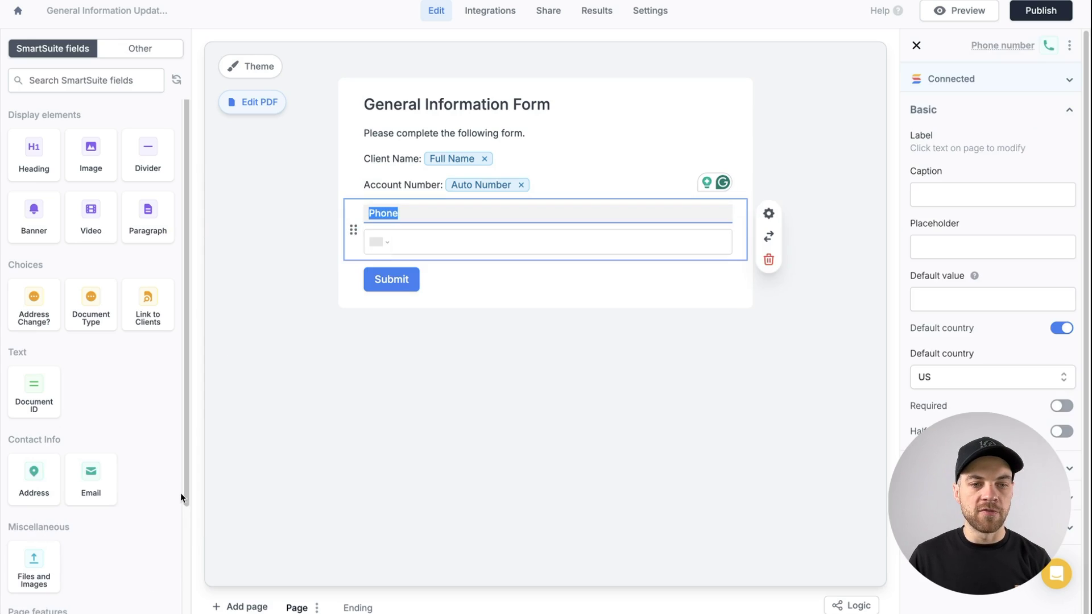
left_click(86, 481)
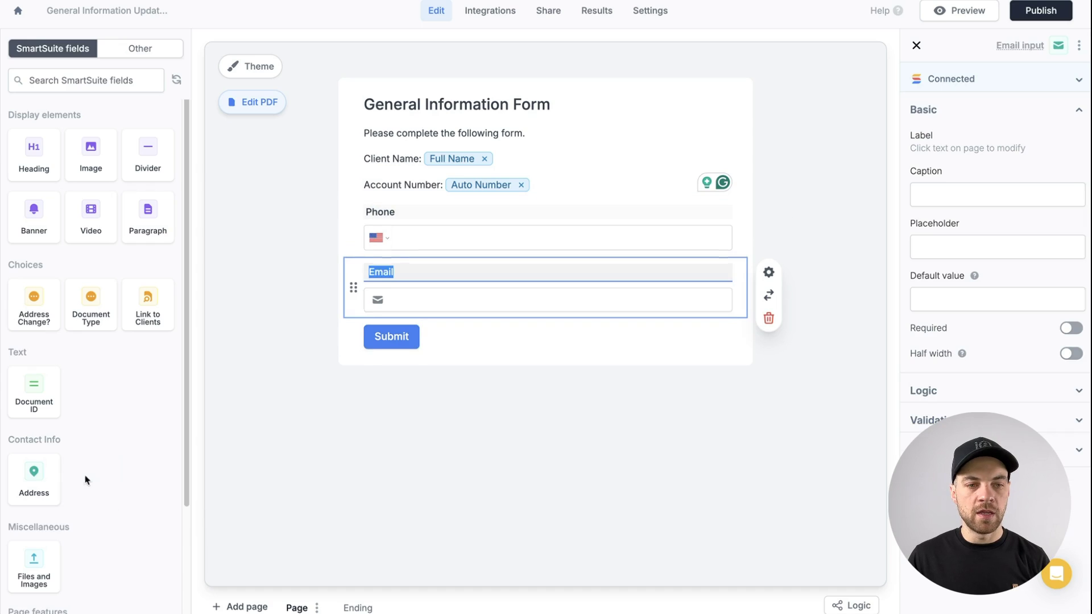
left_click(38, 484)
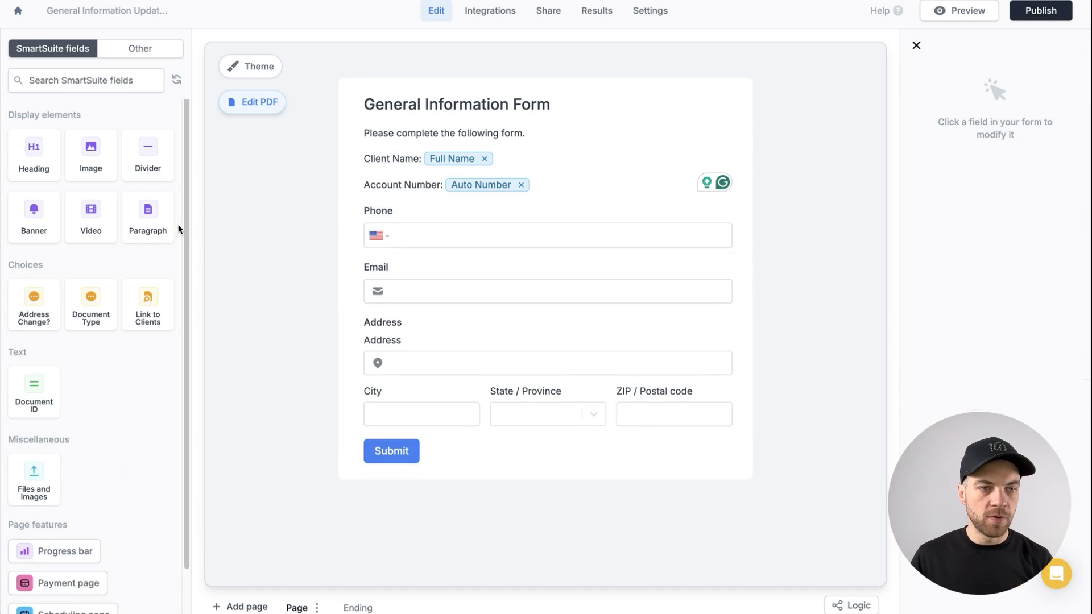
Step: Add the Address Change? question and place it between Email and Address
scroll(80, 450, "down", 1)
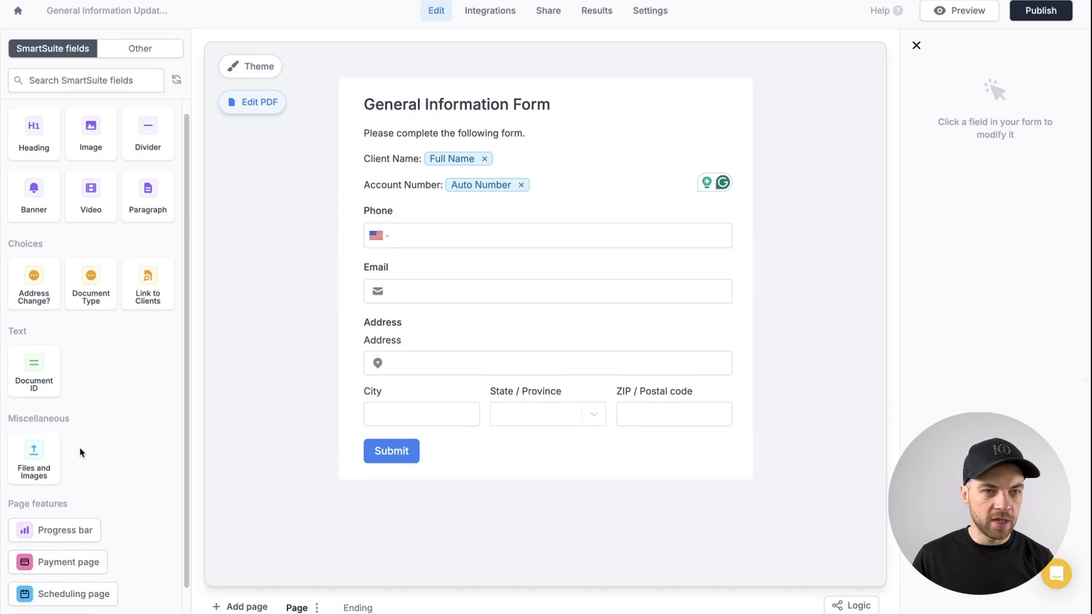
scroll(88, 432, "up", 1)
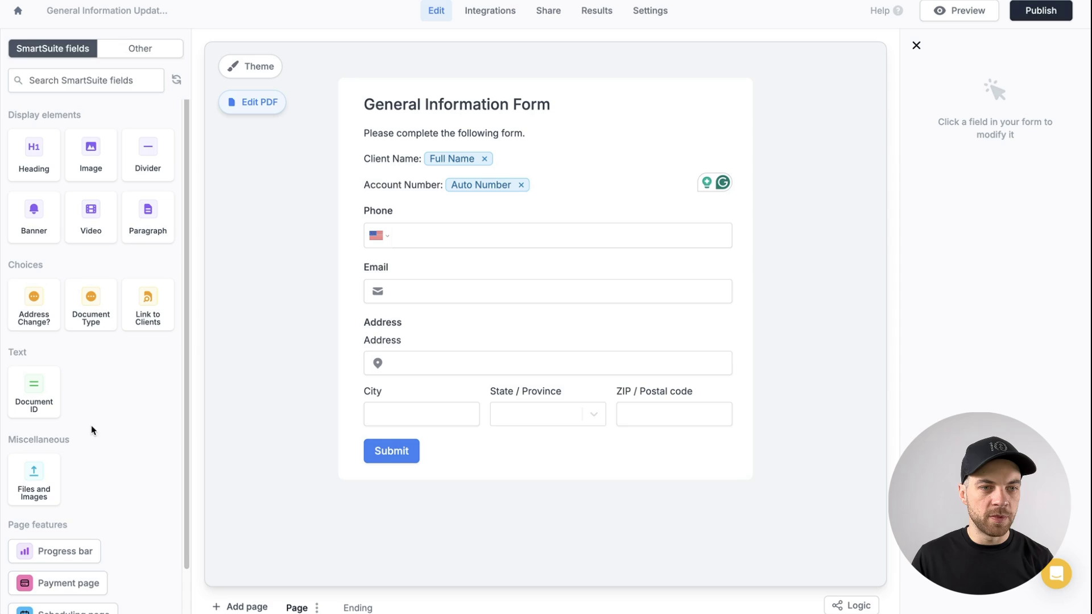
left_click(38, 308)
left_click_drag(348, 481, 349, 313)
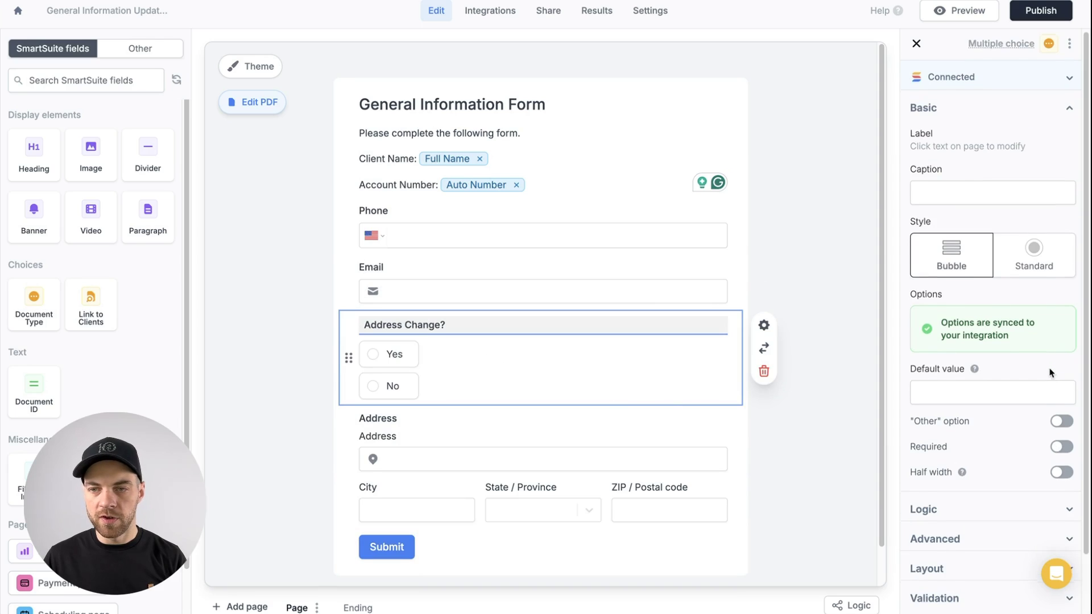
Step: Show the Yes/No options as Standard radio buttons in a Wrap layout
left_click(1034, 255)
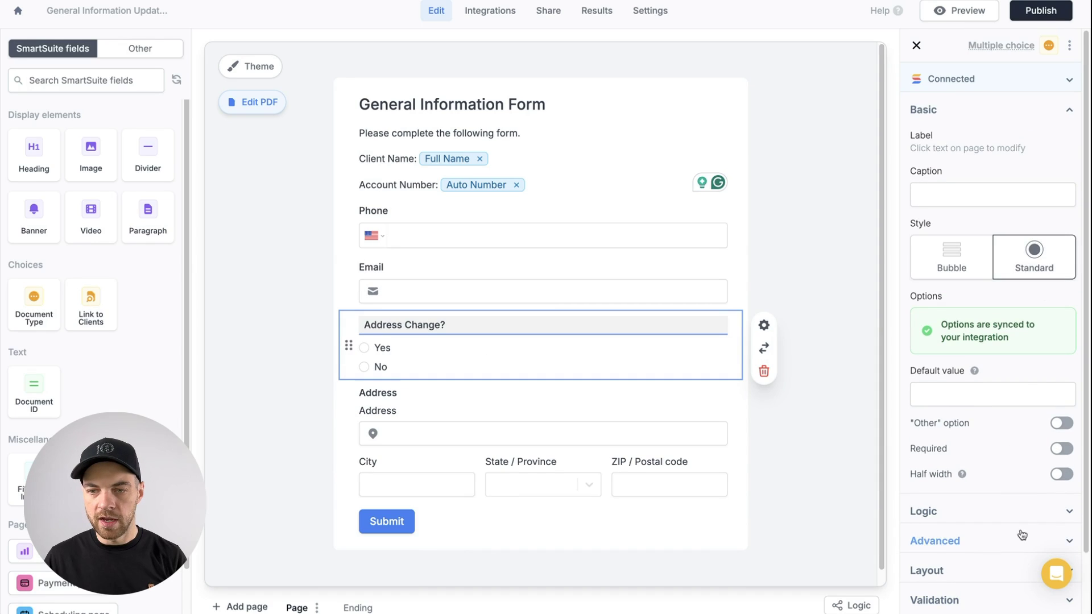
left_click(961, 511)
left_click(961, 511)
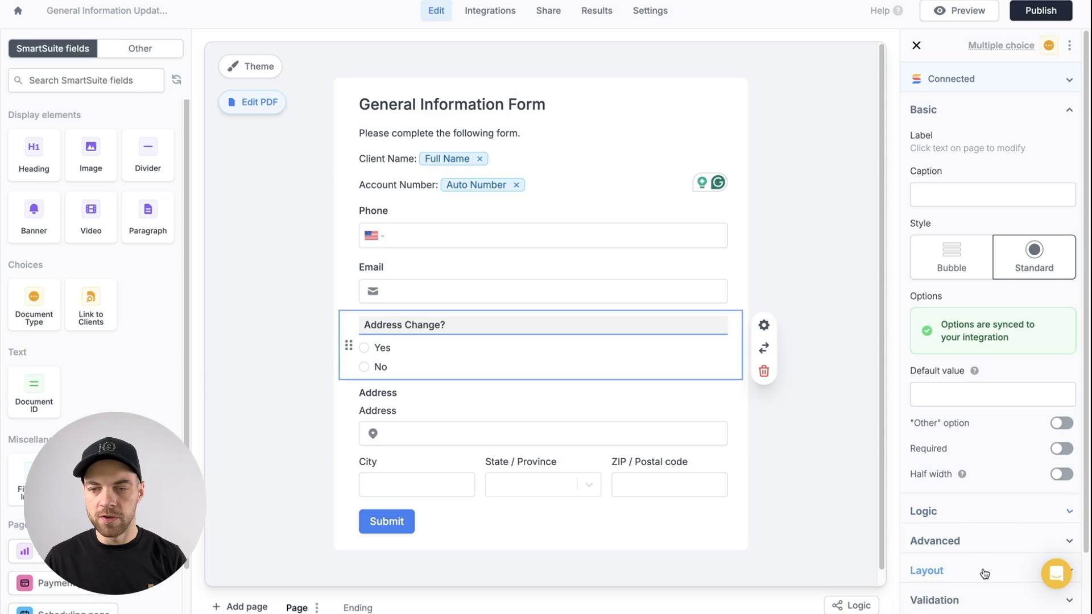
left_click(927, 570)
scroll(985, 569, "down", 2)
left_click(961, 525)
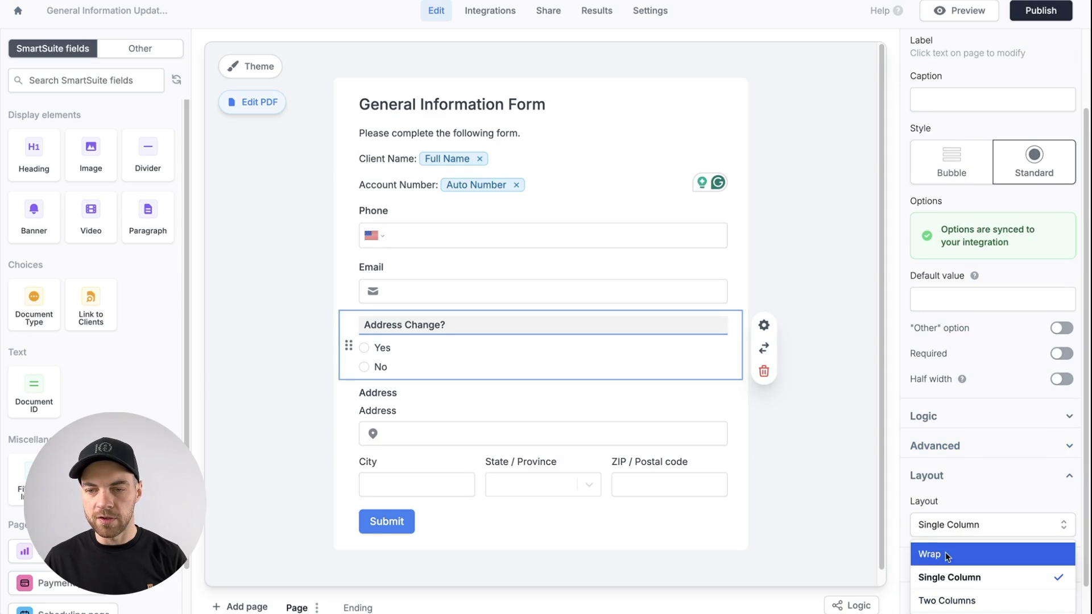
left_click(945, 554)
Step: Relabel the question 'Has your address changed in the last tax year?'
left_click(436, 318)
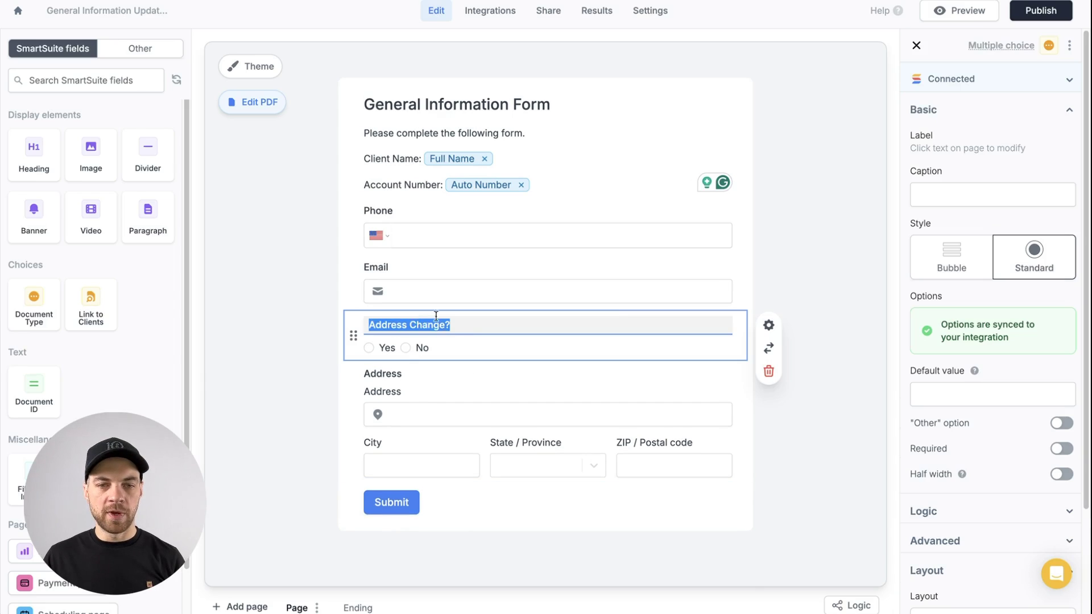
type("Has your address c")
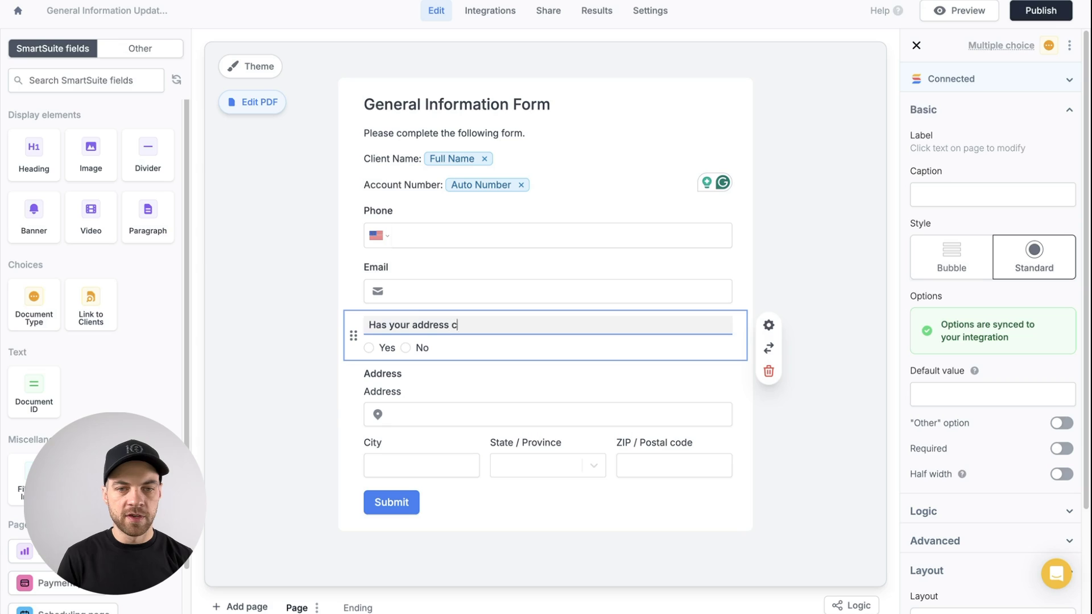
type("hanged in the ")
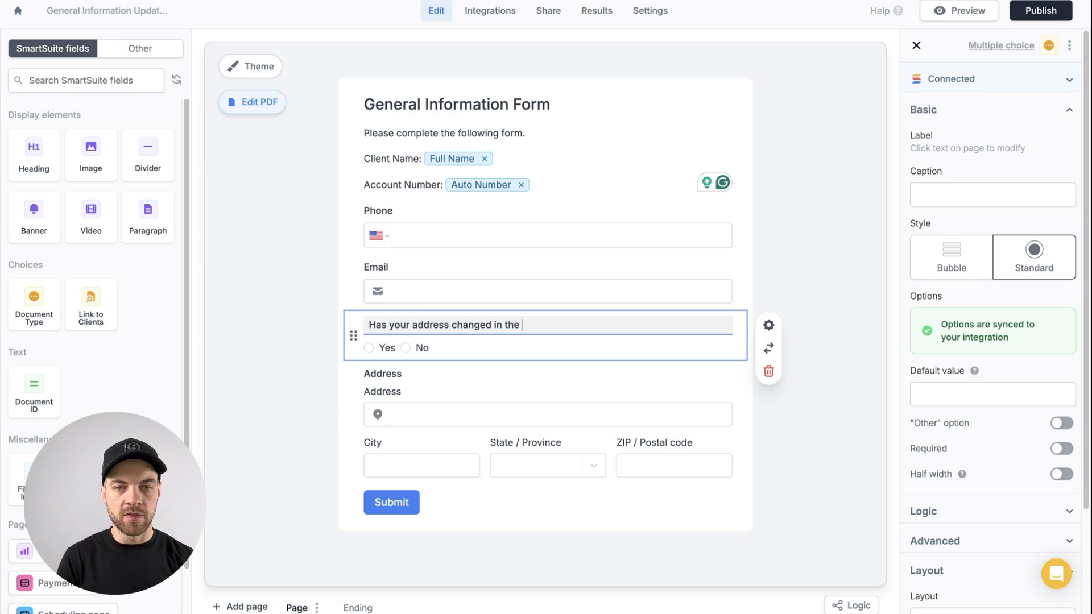
type("last tax ")
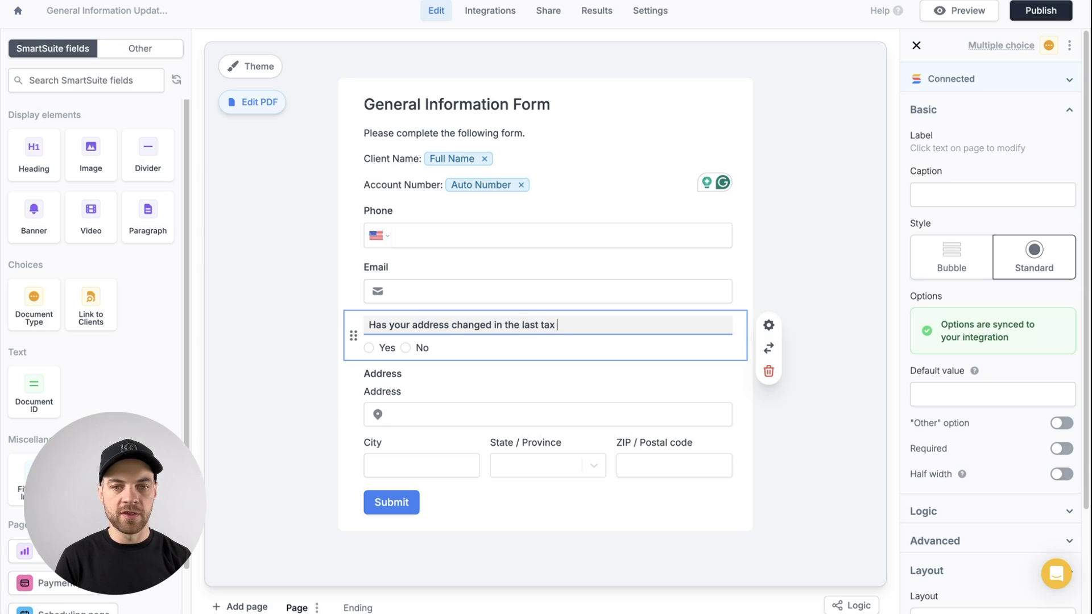
type("year?")
left_click(429, 378)
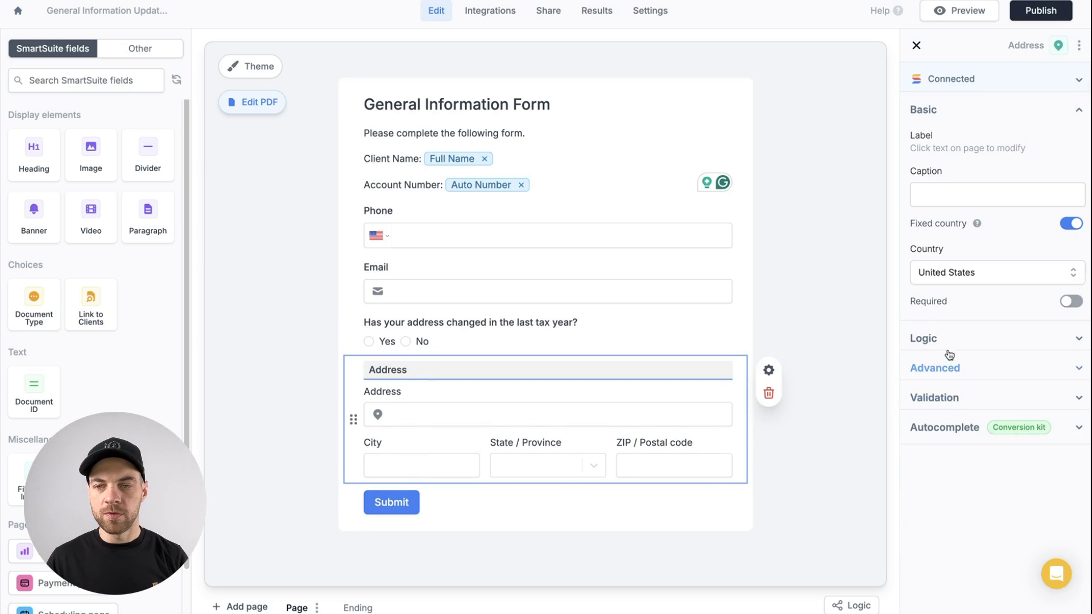
Step: Add conditional logic showing Address only when the address-change question equals Yes
left_click(938, 340)
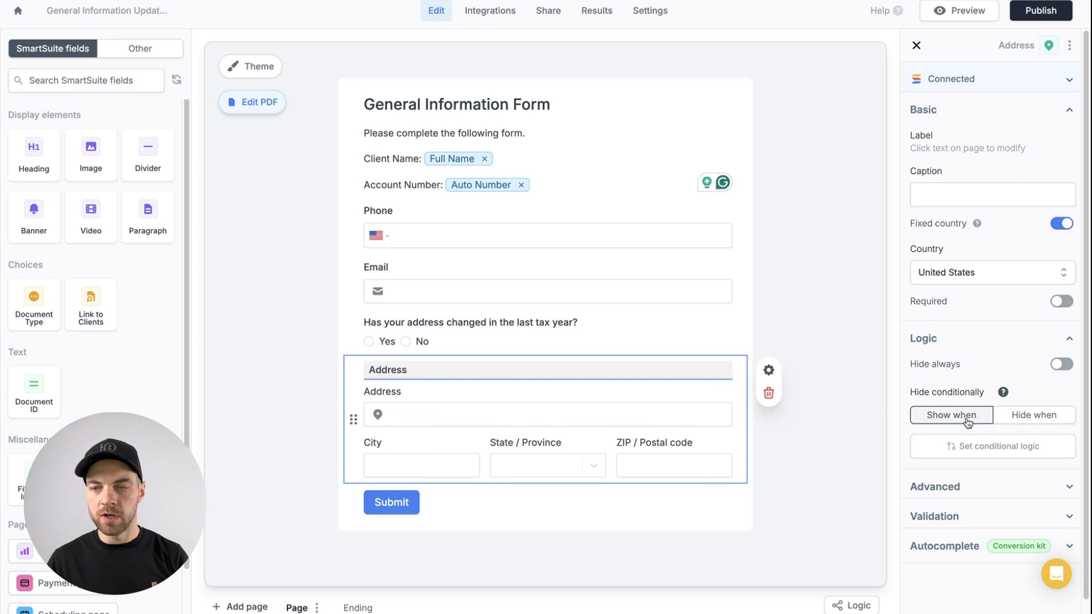
left_click(971, 450)
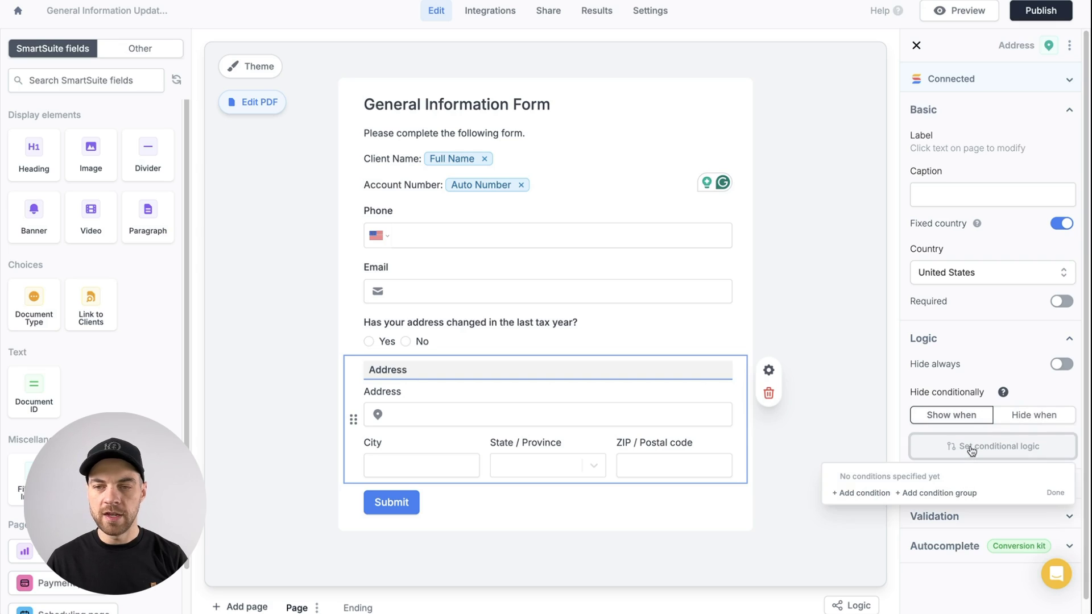
left_click(846, 495)
left_click(802, 487)
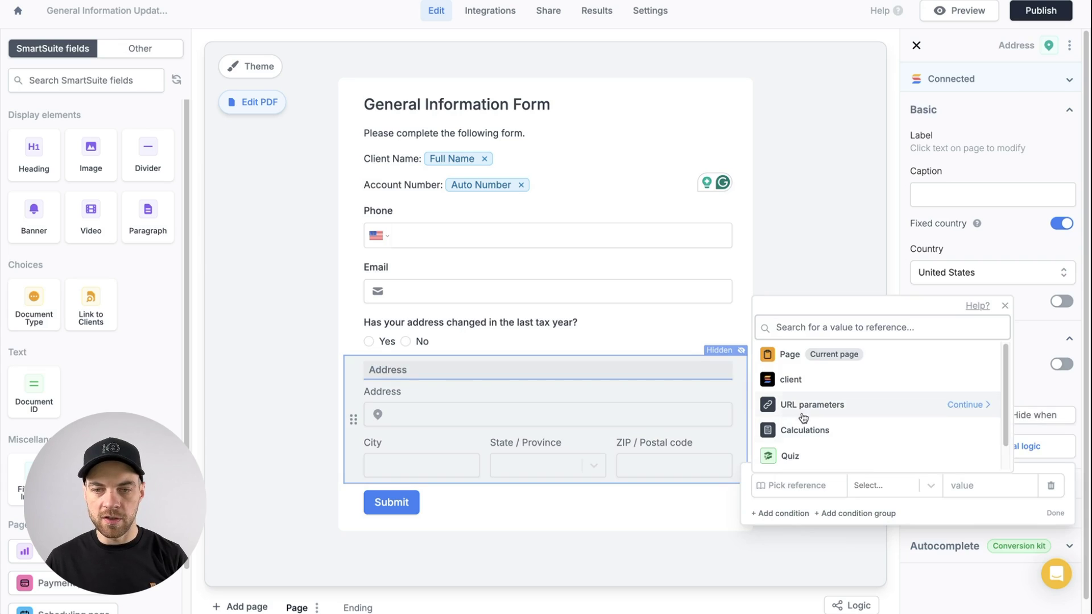
left_click(794, 356)
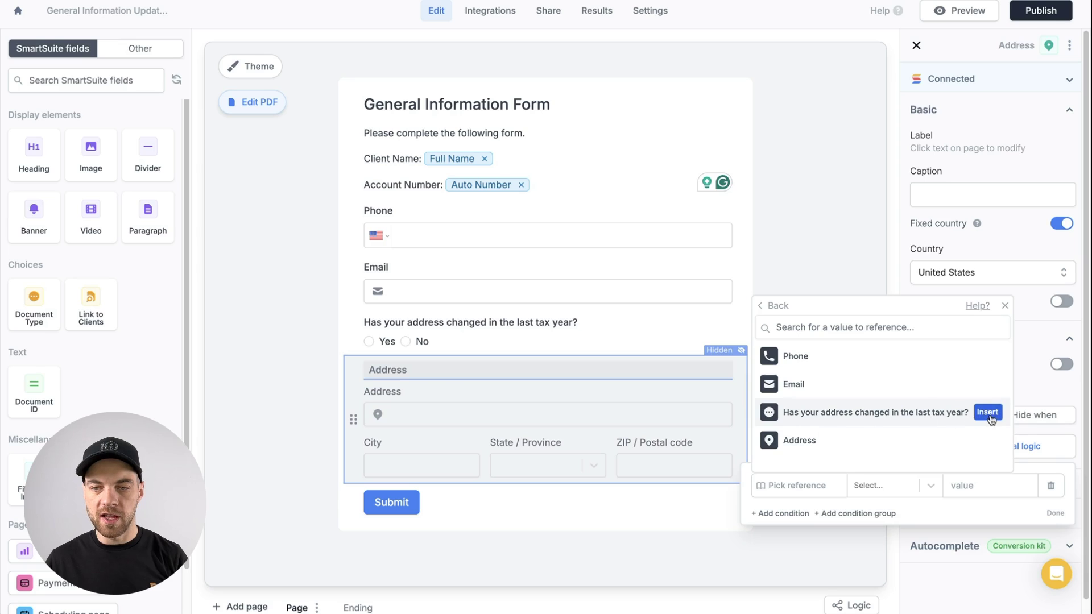
left_click(988, 413)
left_click(982, 489)
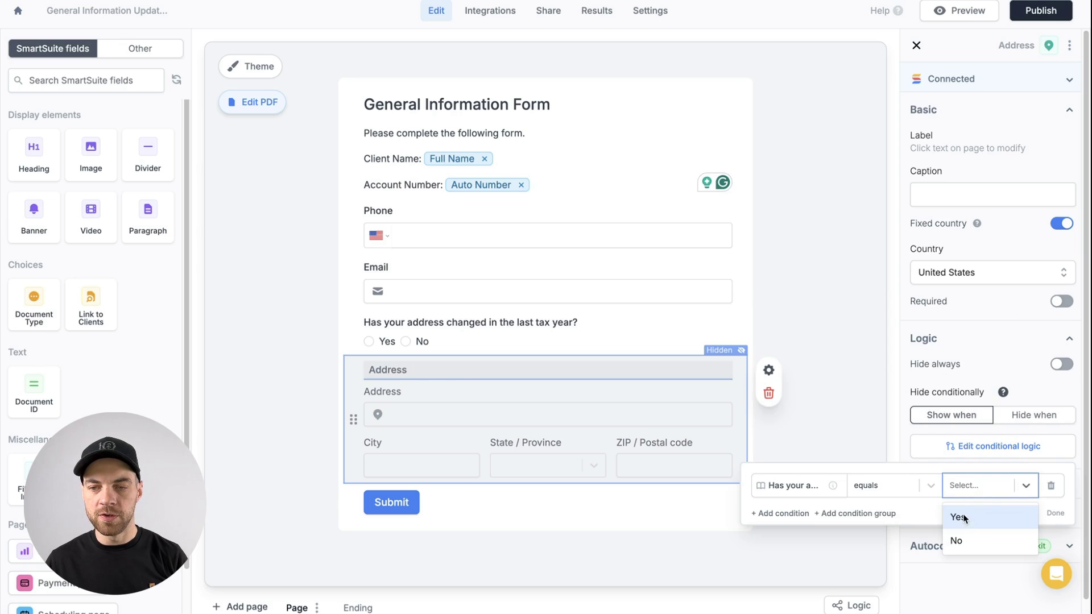
left_click(963, 518)
left_click(819, 362)
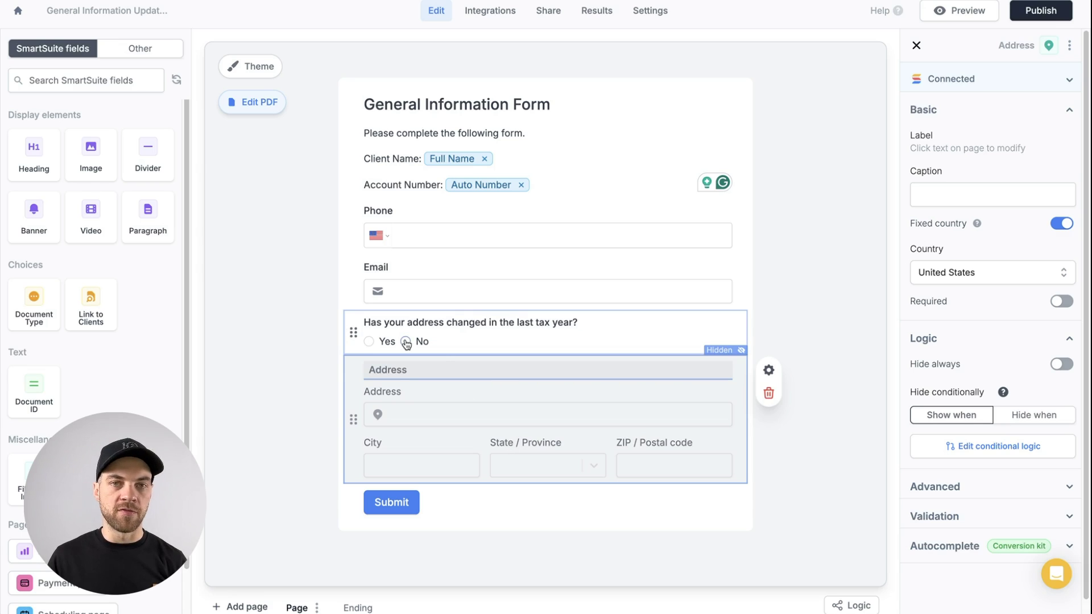
Step: Make the Phone field required
left_click(434, 209)
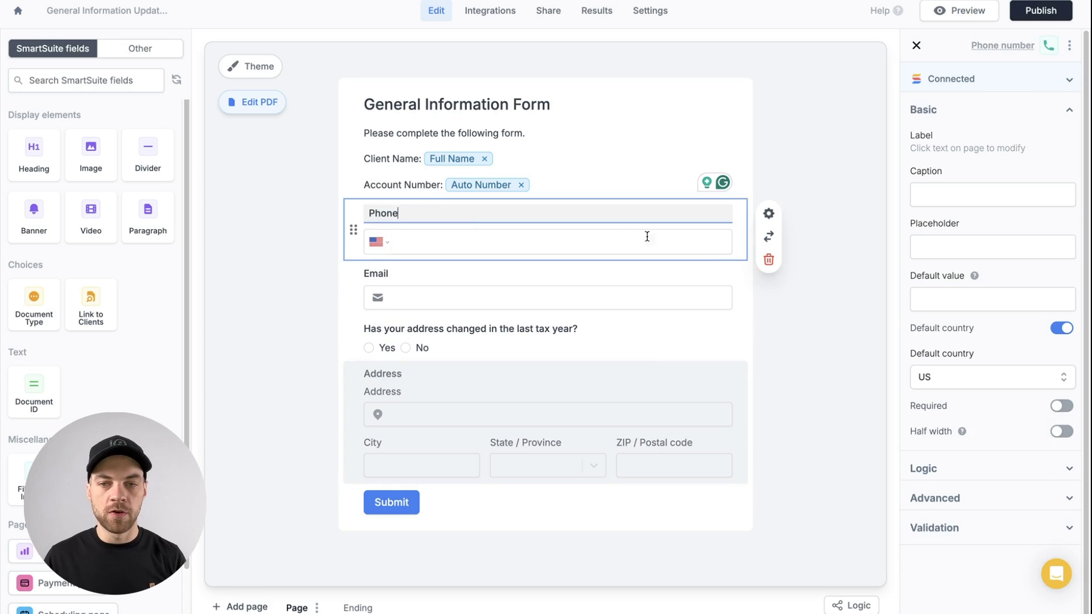
left_click(1061, 407)
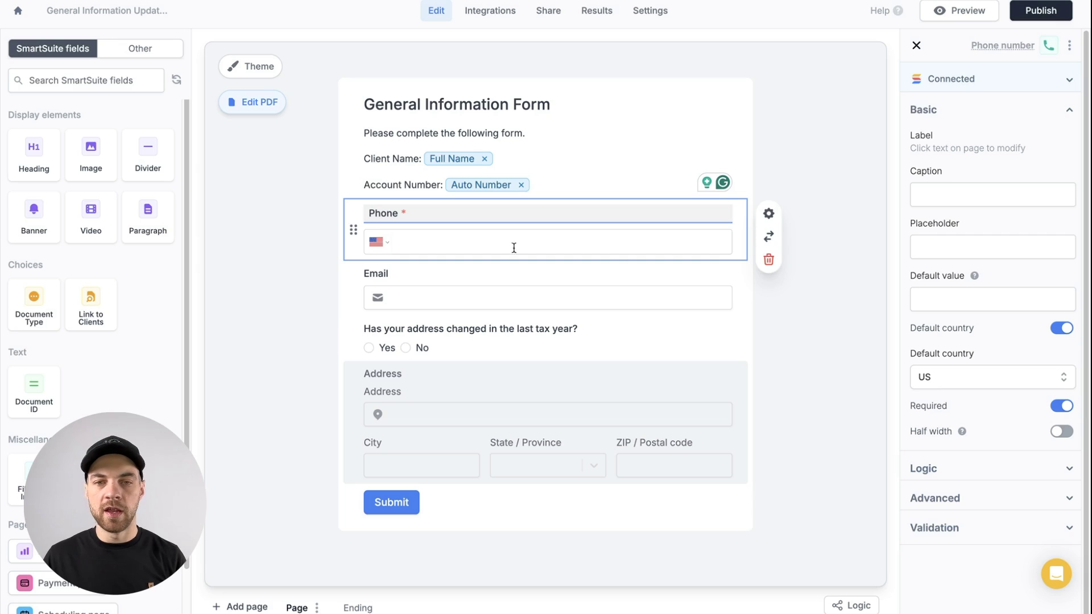
left_click(432, 243)
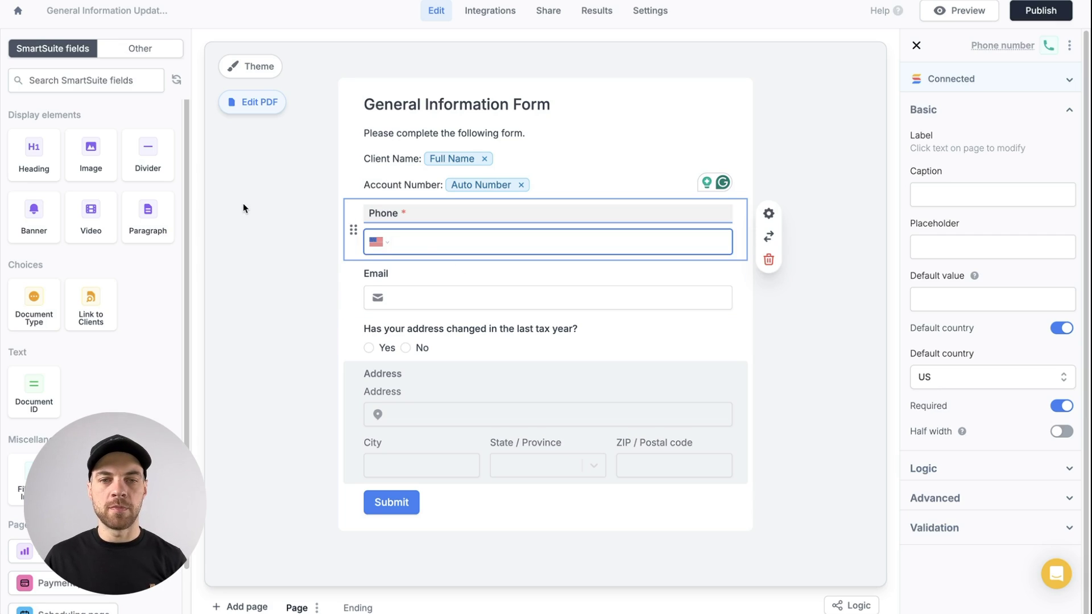
left_click(243, 203)
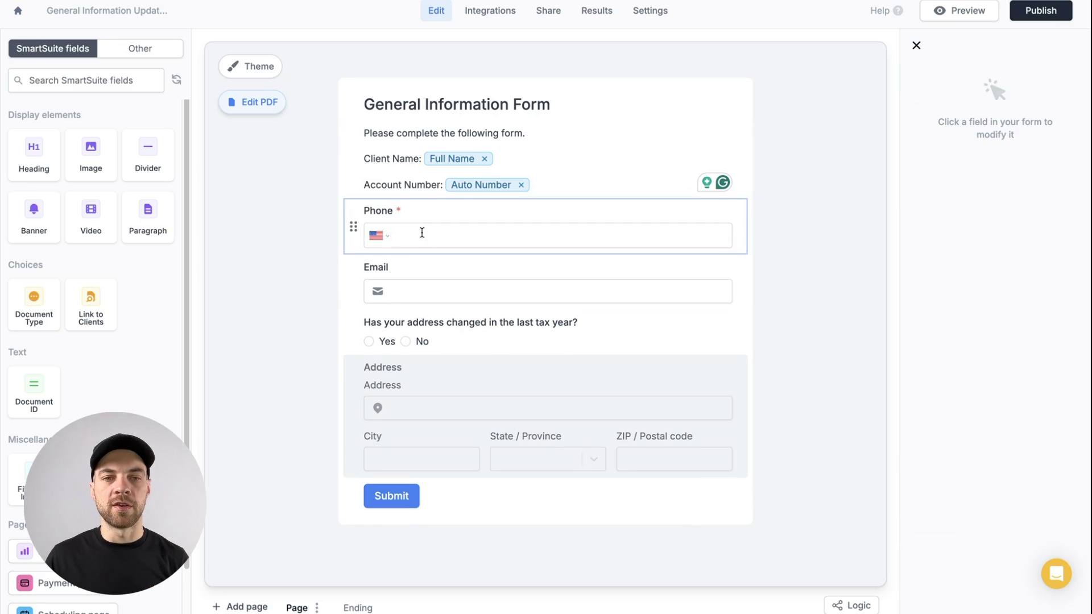
Step: Set Email's default value to the client record's Email
left_click(415, 283)
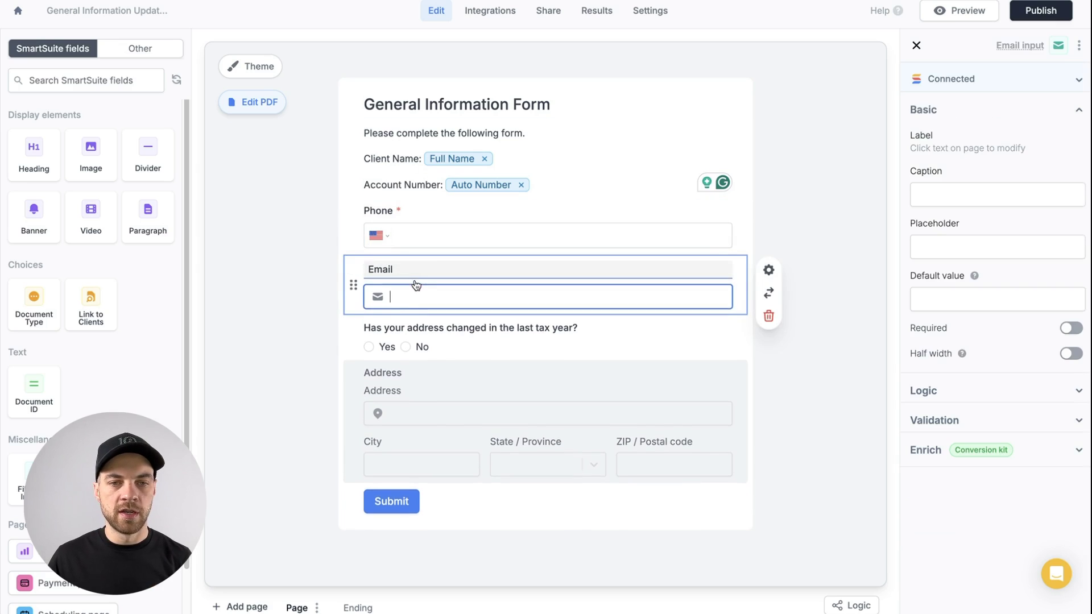
left_click(935, 302)
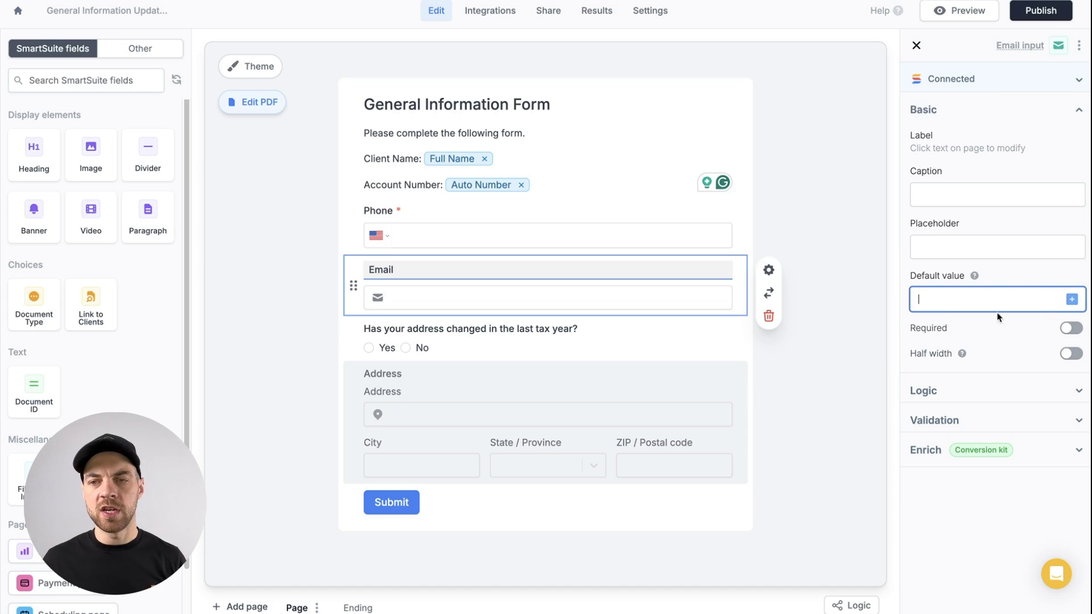
type("@")
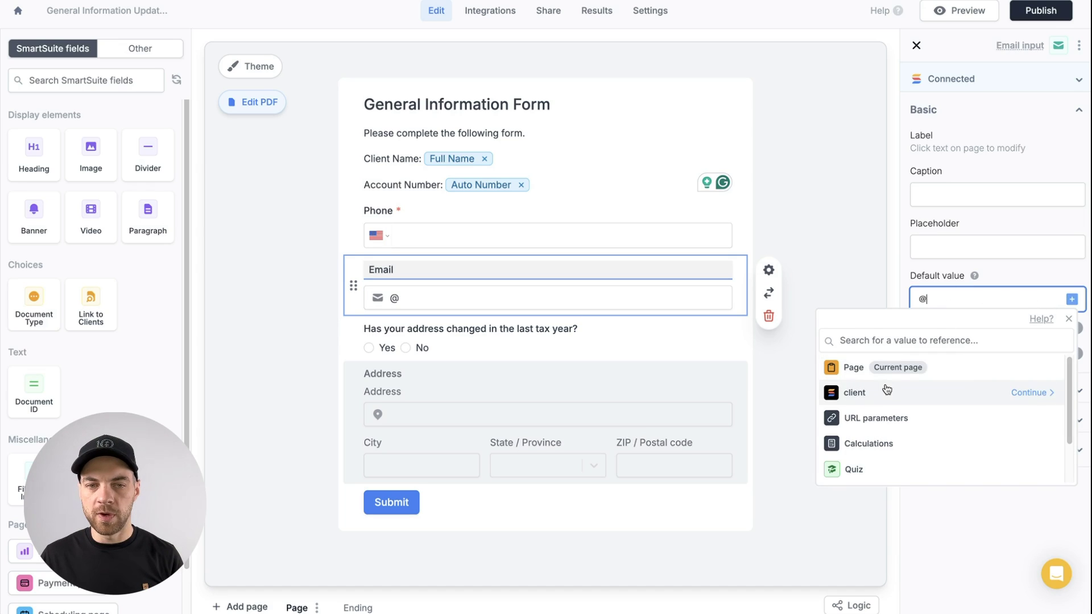
left_click(1033, 393)
scroll(910, 425, "down", 5)
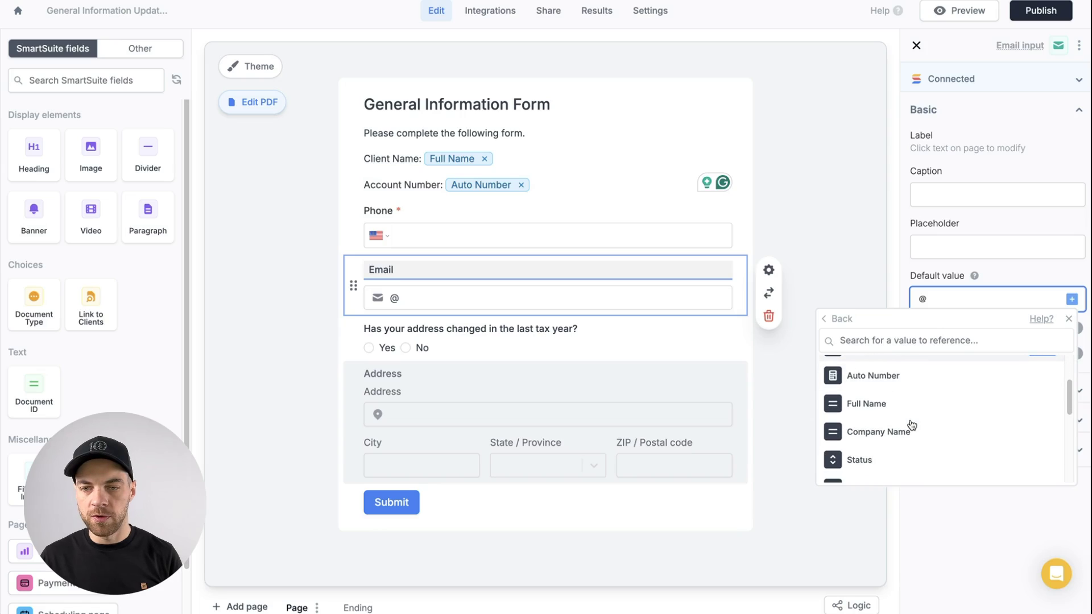
scroll(910, 427, "up", 1)
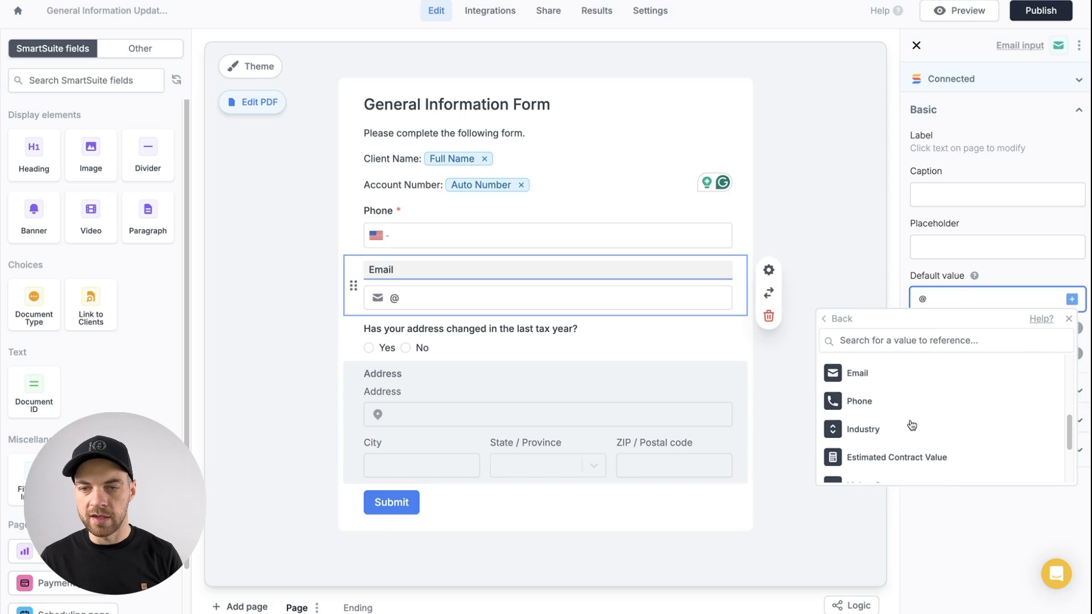
left_click(1037, 378)
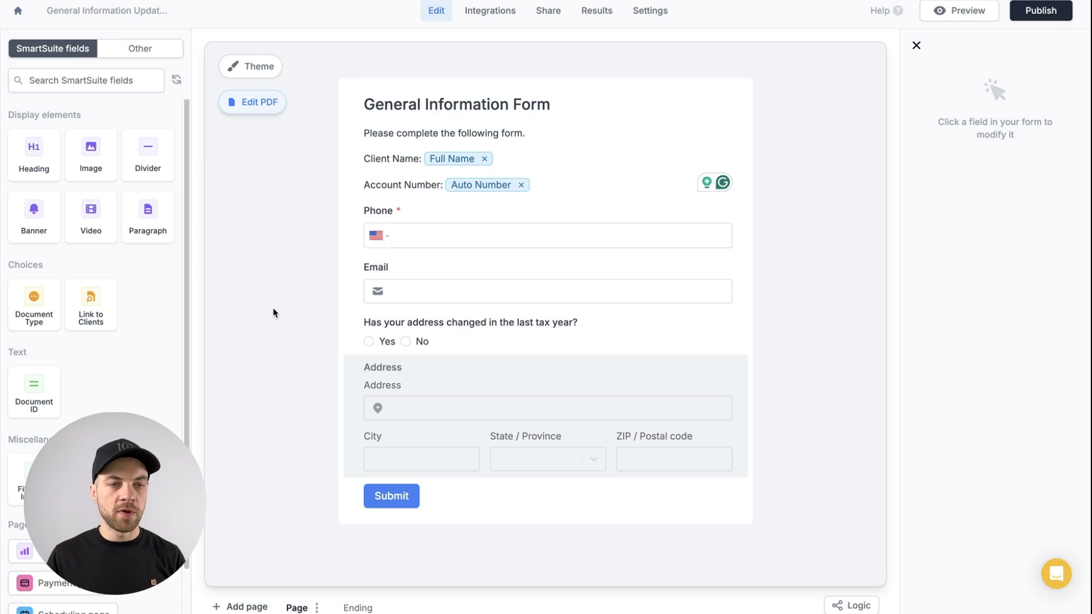
Step: Add Link to Clients and Document Type fields at the end of the form
left_click(91, 304)
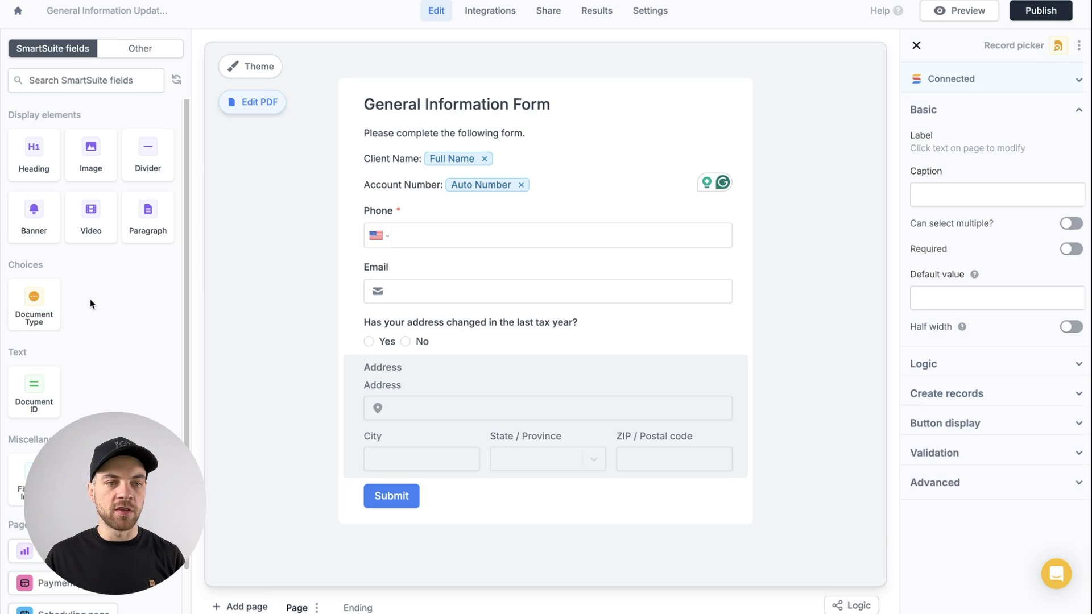
left_click(35, 310)
scroll(300, 258, "down", 1)
left_click(483, 288)
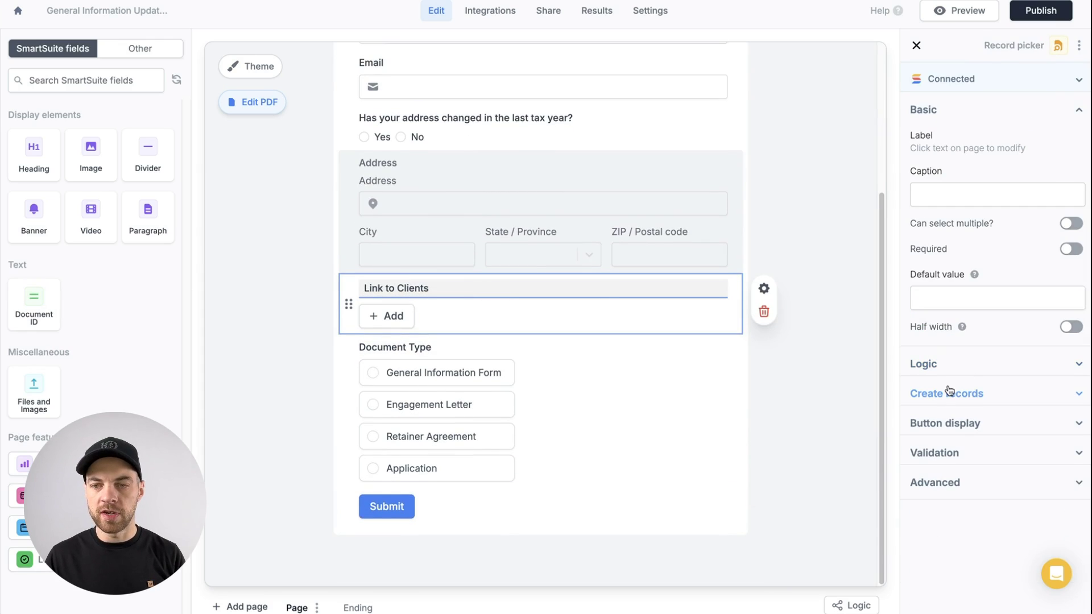
left_click(923, 364)
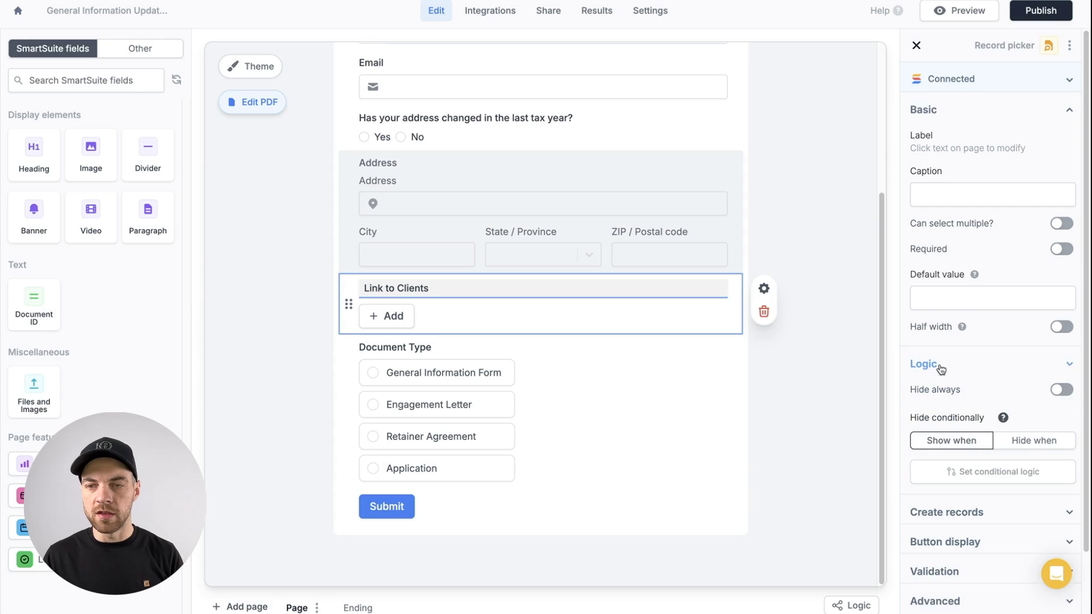
Step: Always hide Link to Clients and default it to the id URL parameter
left_click(1061, 390)
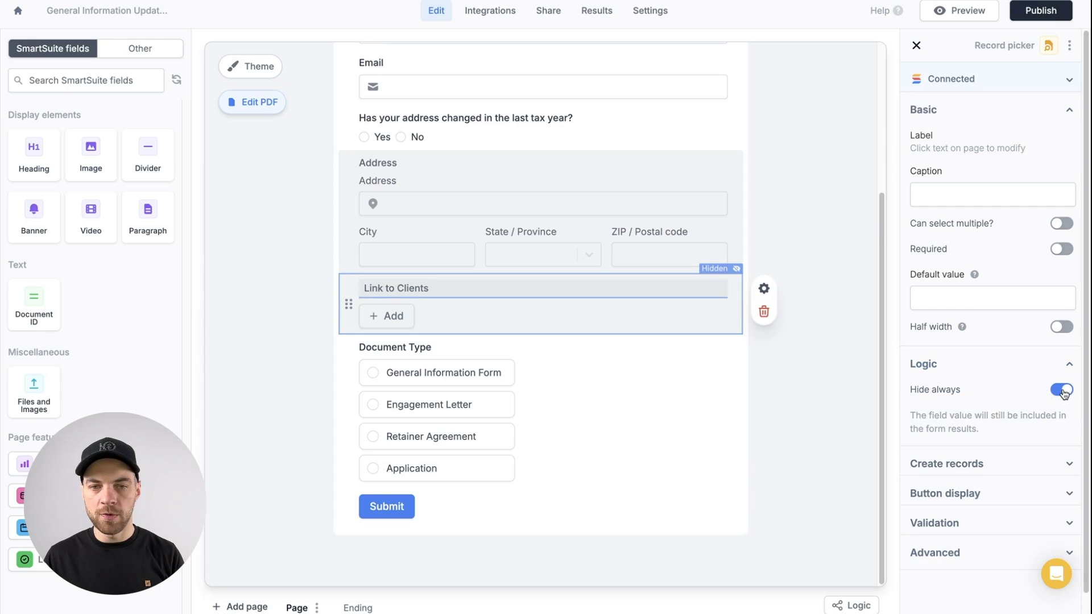
left_click(959, 303)
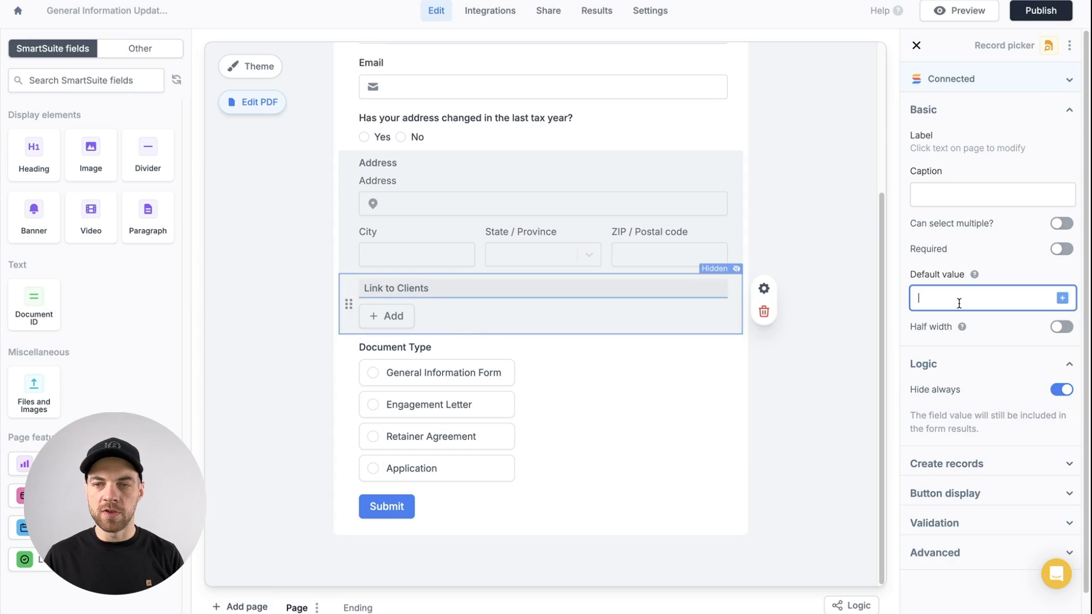
type("@")
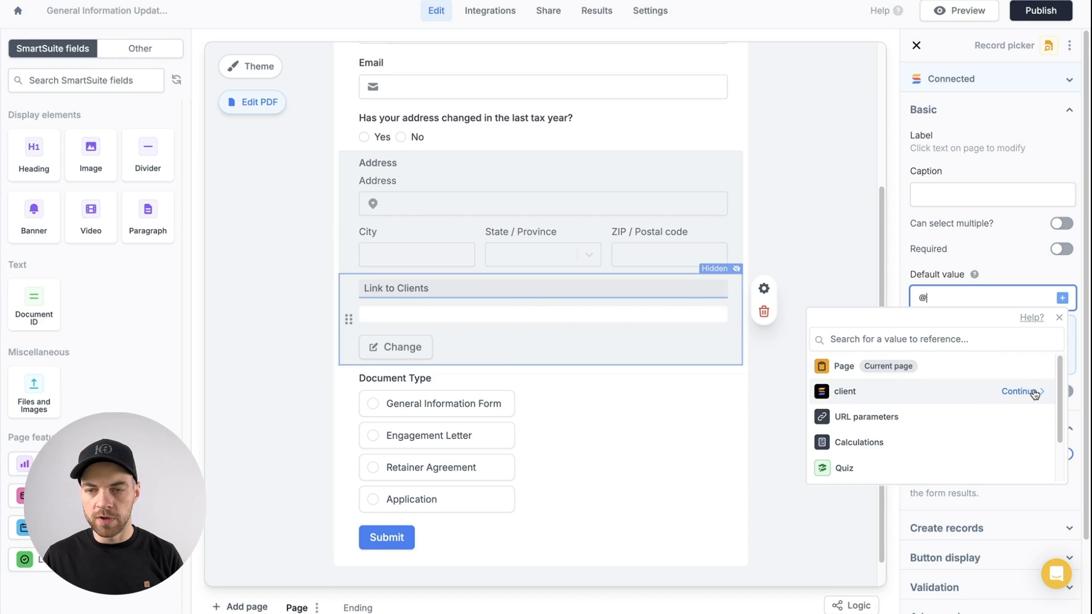
left_click(1019, 413)
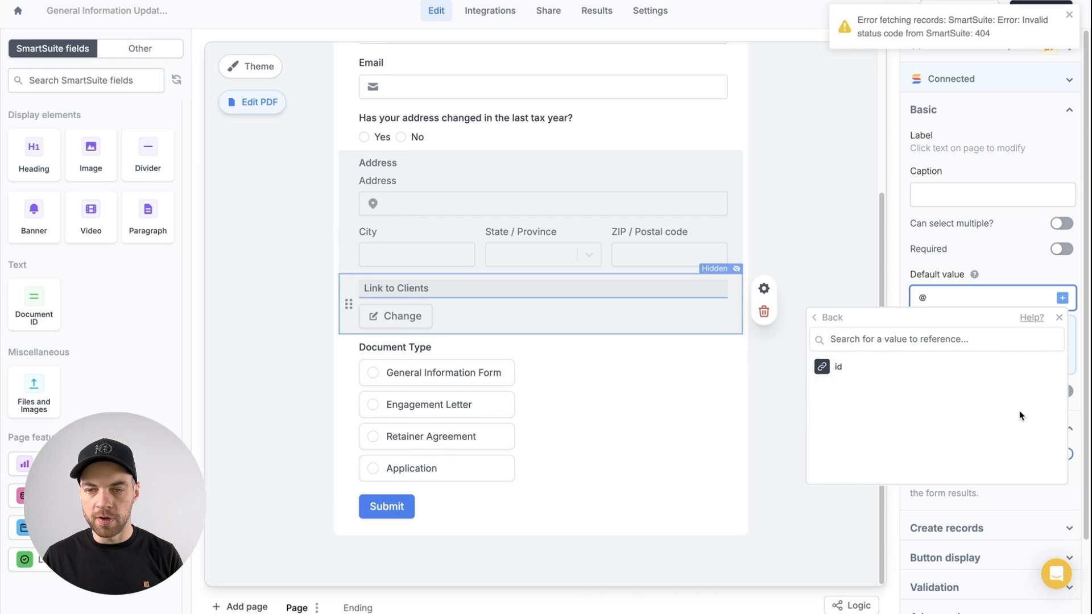
left_click(1038, 368)
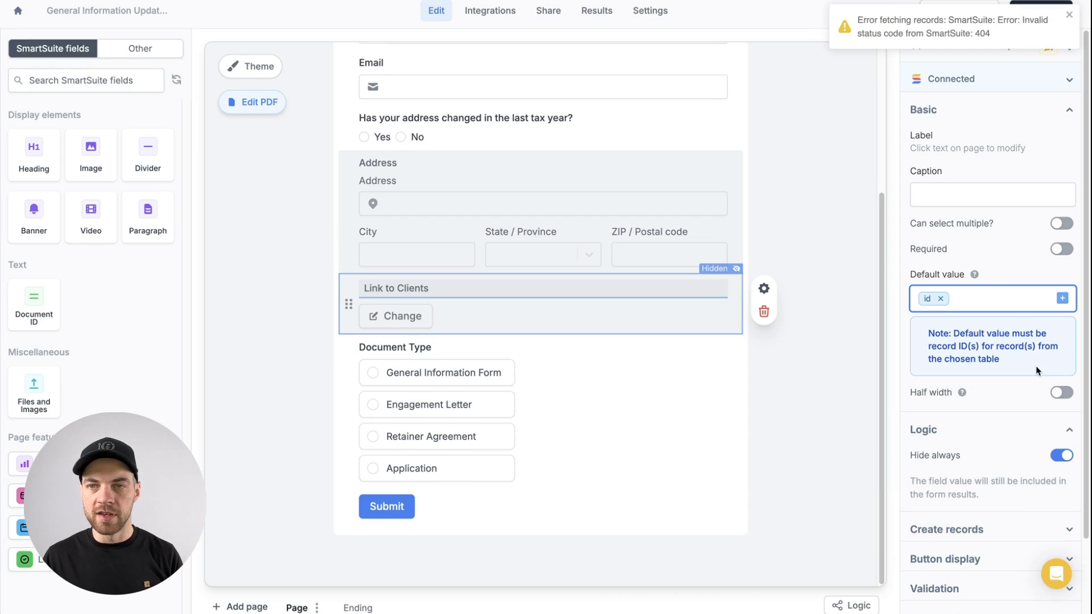
left_click(817, 301)
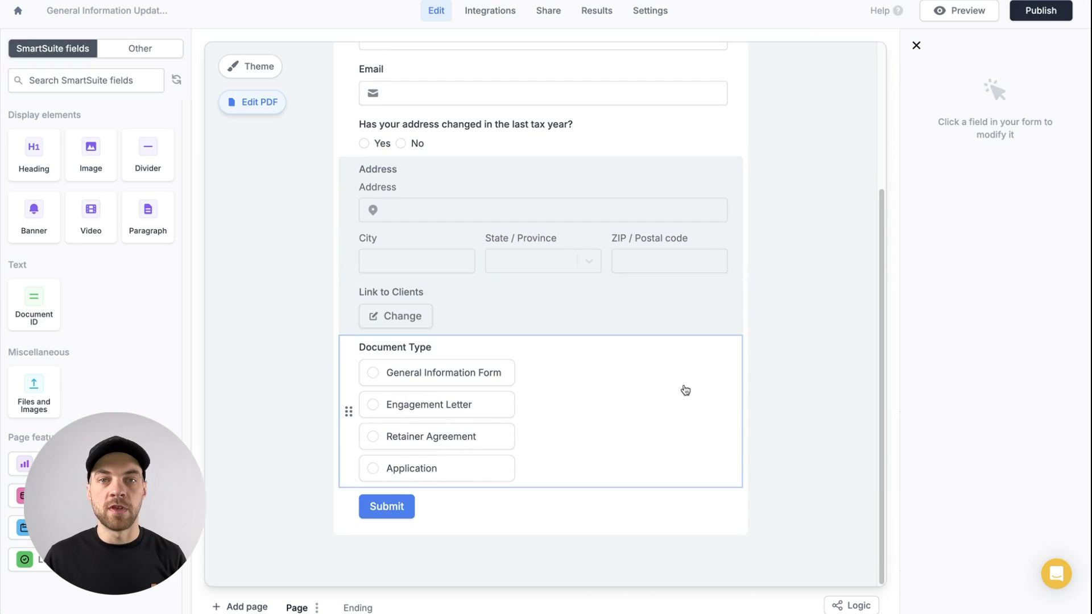
Step: Set the Document Type question to always hidden
left_click(607, 401)
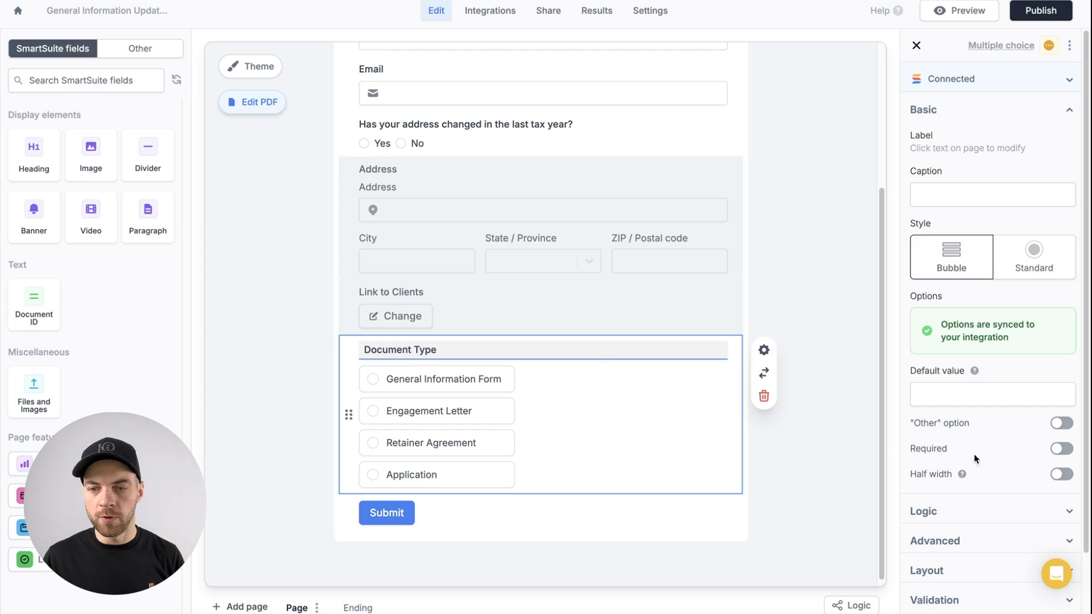
left_click(945, 514)
left_click(1055, 537)
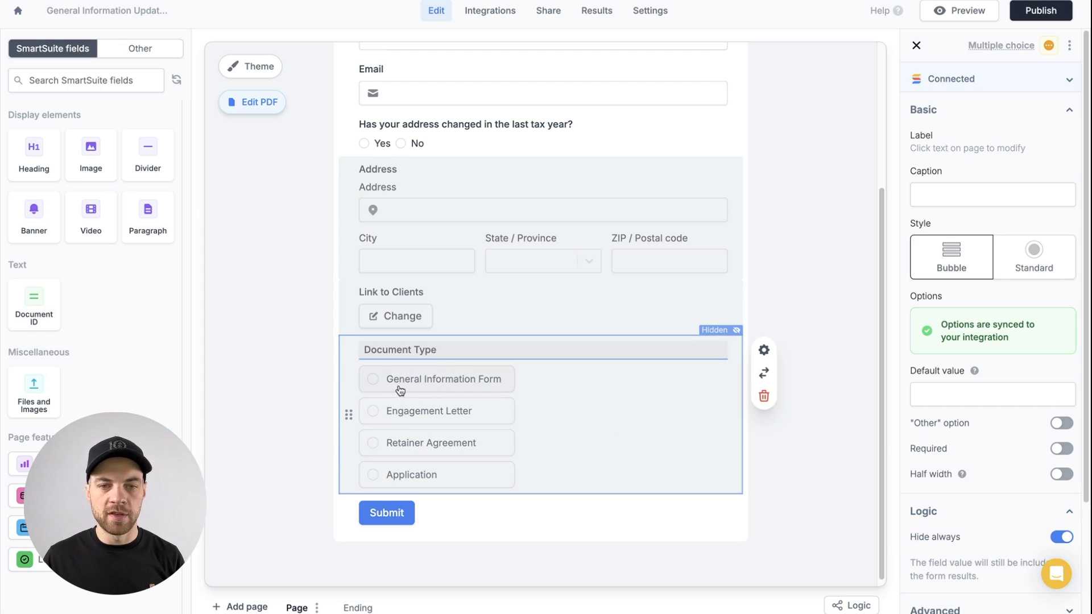
Step: Default Document Type to General Information Form and check SmartSuite's empty Documents table
left_click(948, 398)
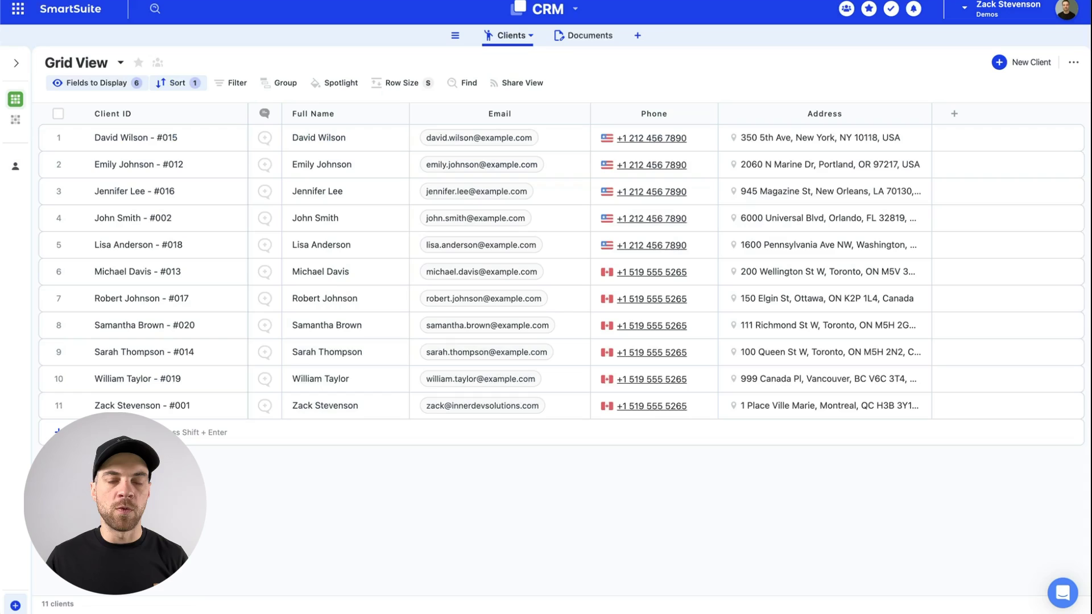
left_click(592, 39)
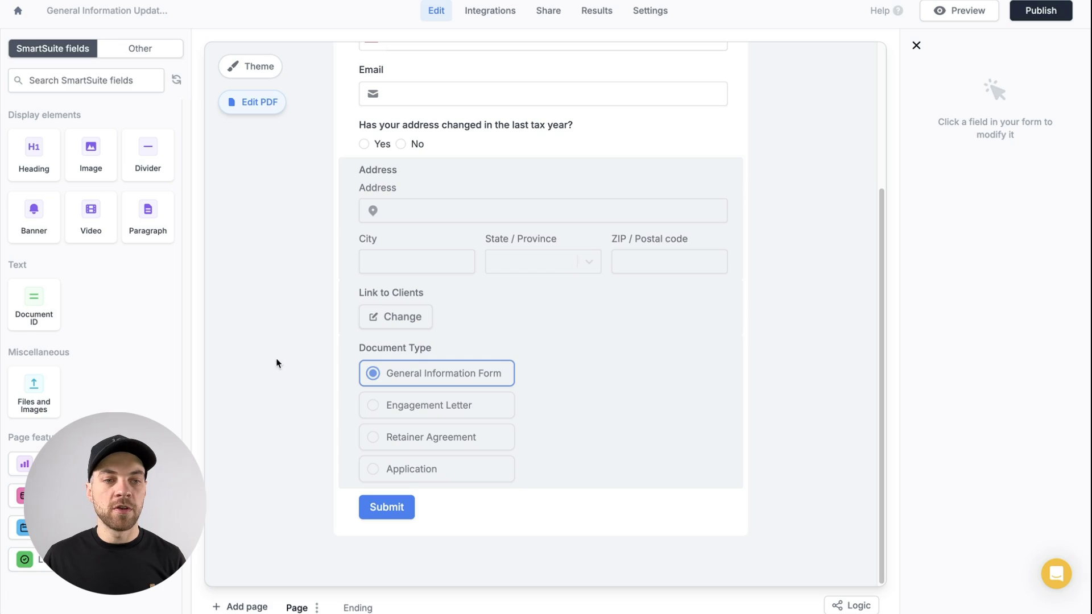
left_click(141, 55)
Step: Add a Signature field and a Date picker field above Submit
left_click(98, 81)
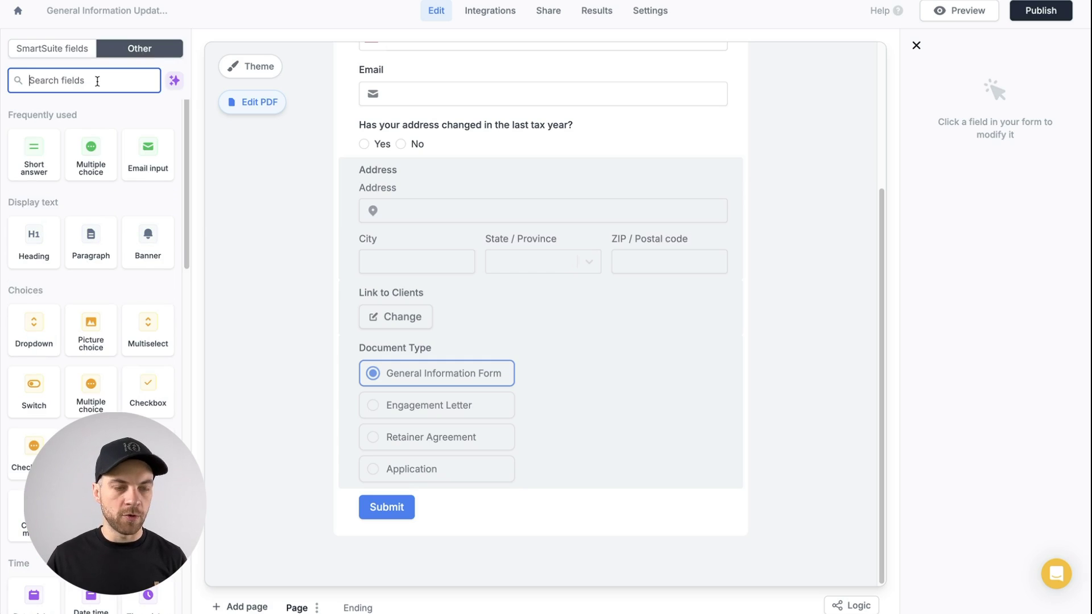
type("sign")
mouse_move(33, 153)
left_mouse_down()
mouse_move(376, 455)
mouse_move(376, 484)
left_mouse_up()
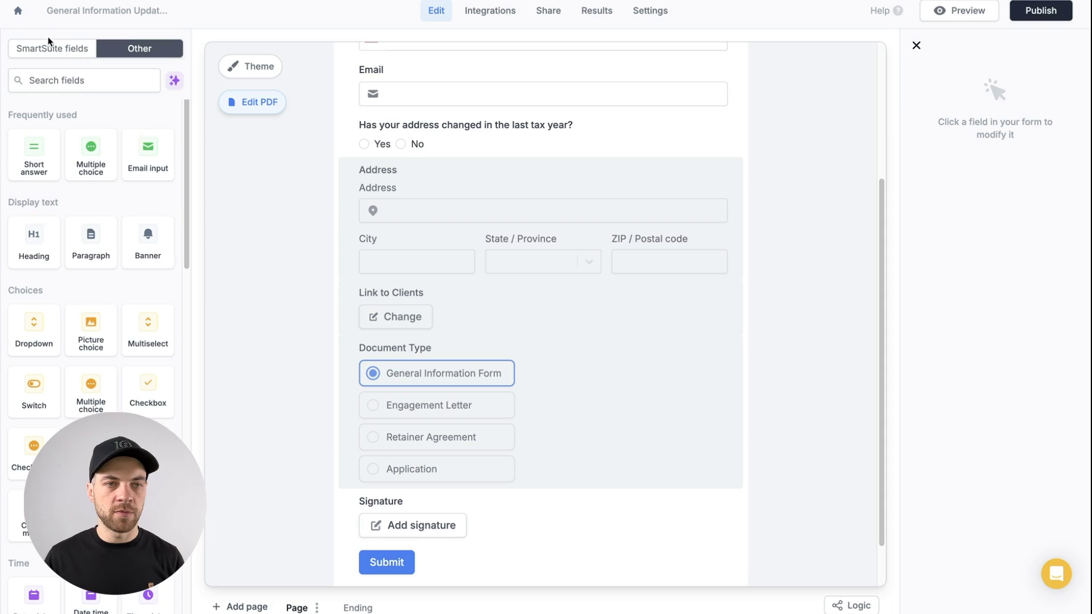
left_click(59, 79)
type("date")
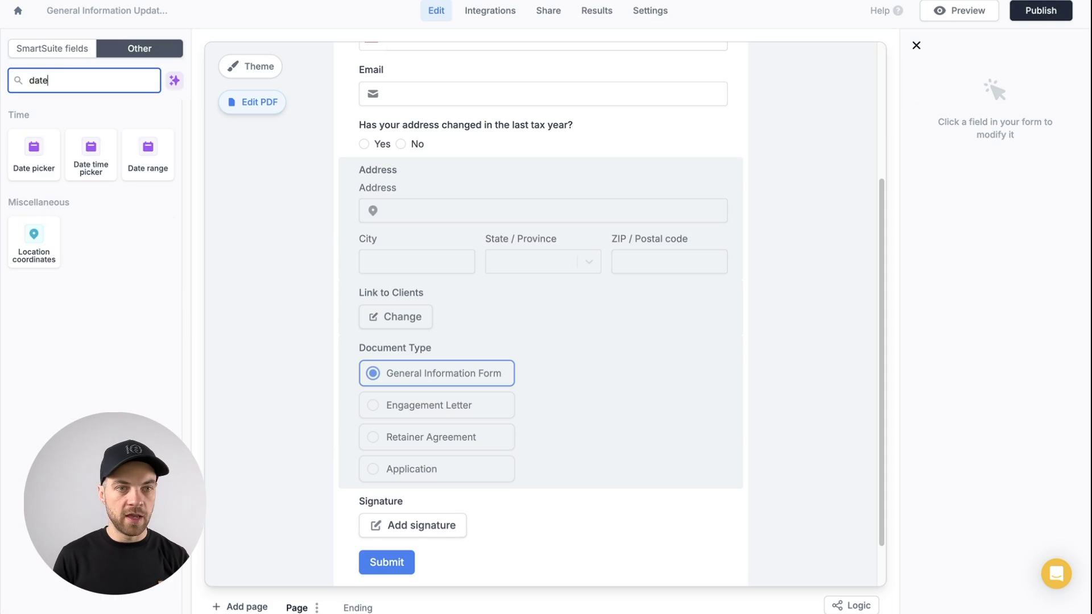
left_click_drag(34, 151, 364, 474)
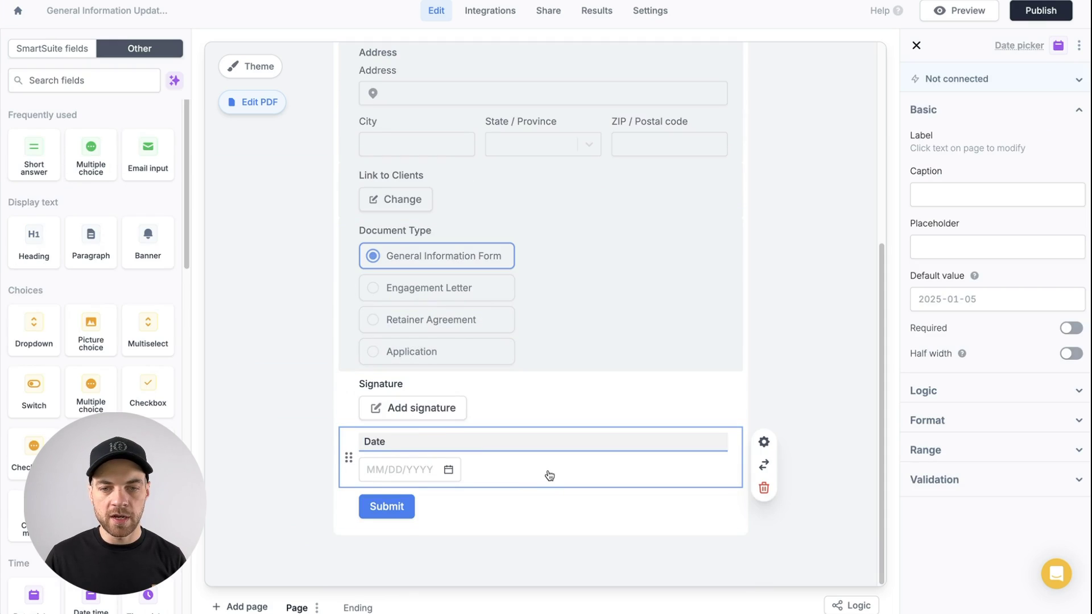
Step: Make the Date field required with today's date as its default
left_click(1071, 328)
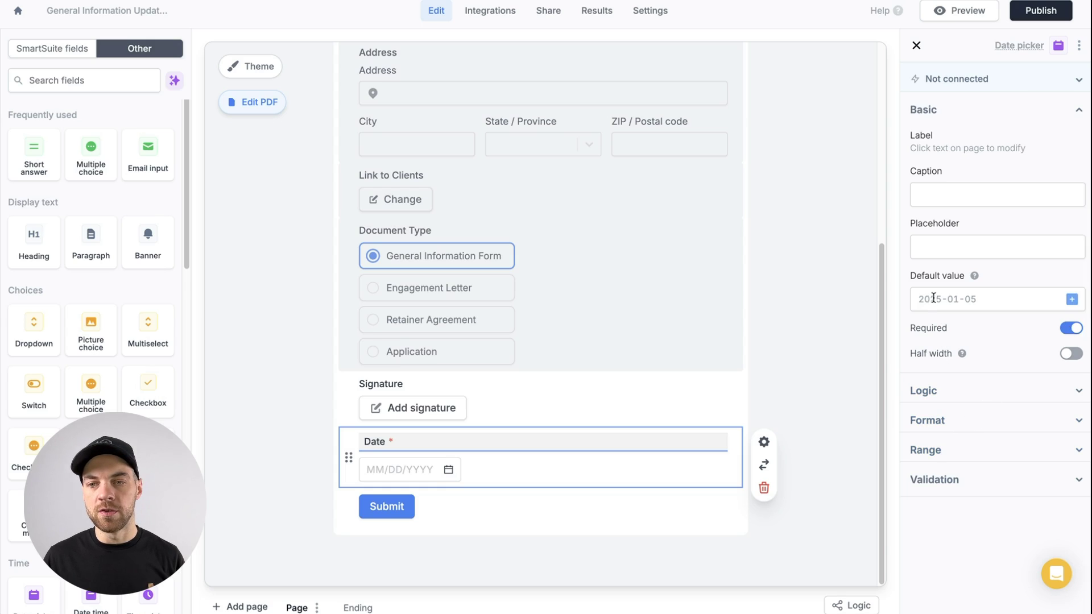
left_click(999, 300)
type("@")
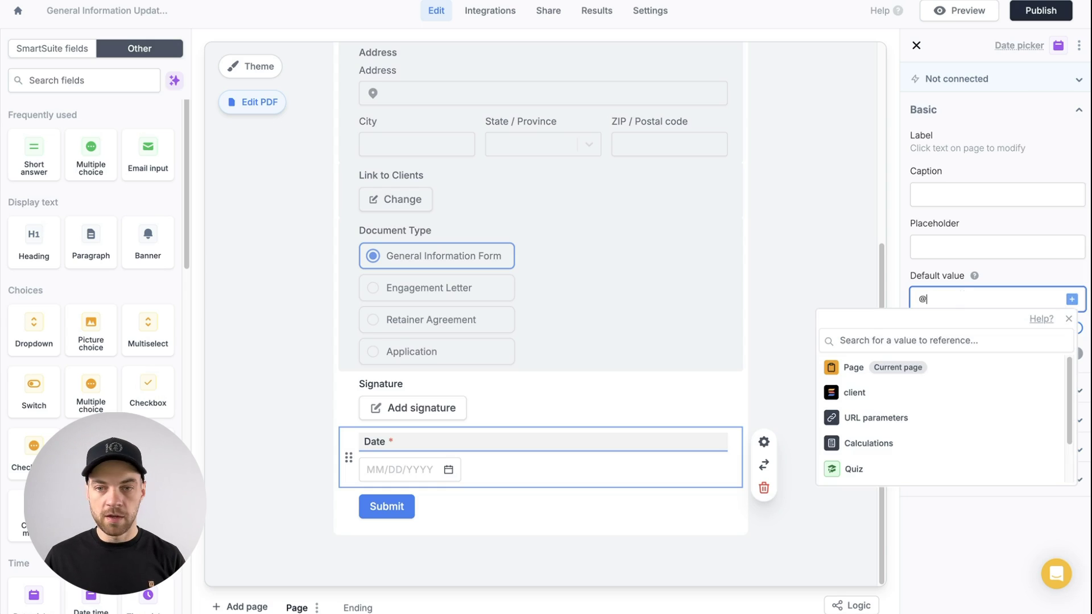
scroll(931, 421, "down", 1)
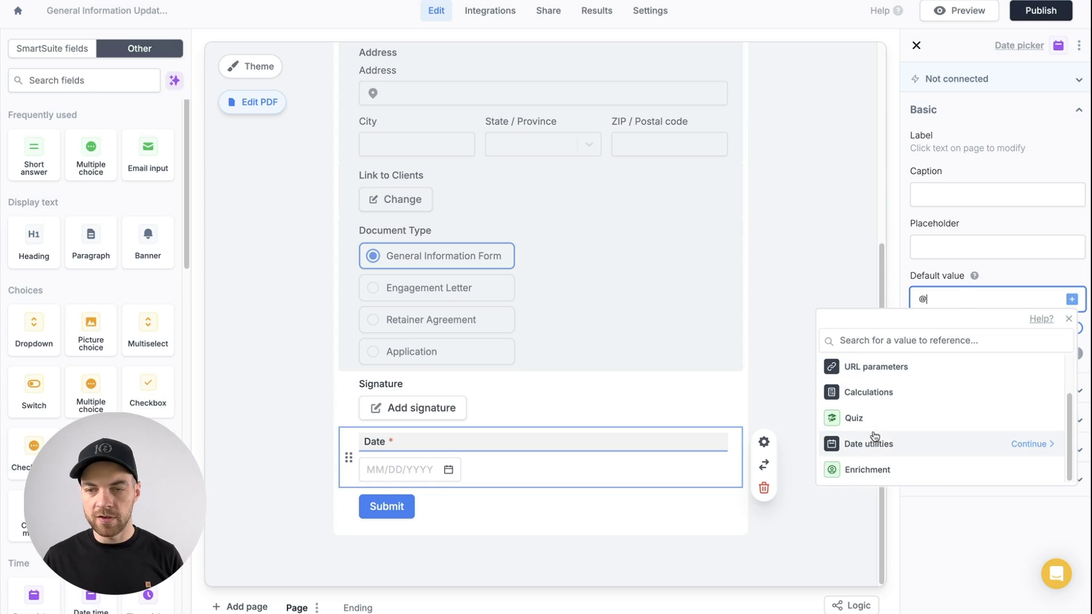
left_click(1034, 451)
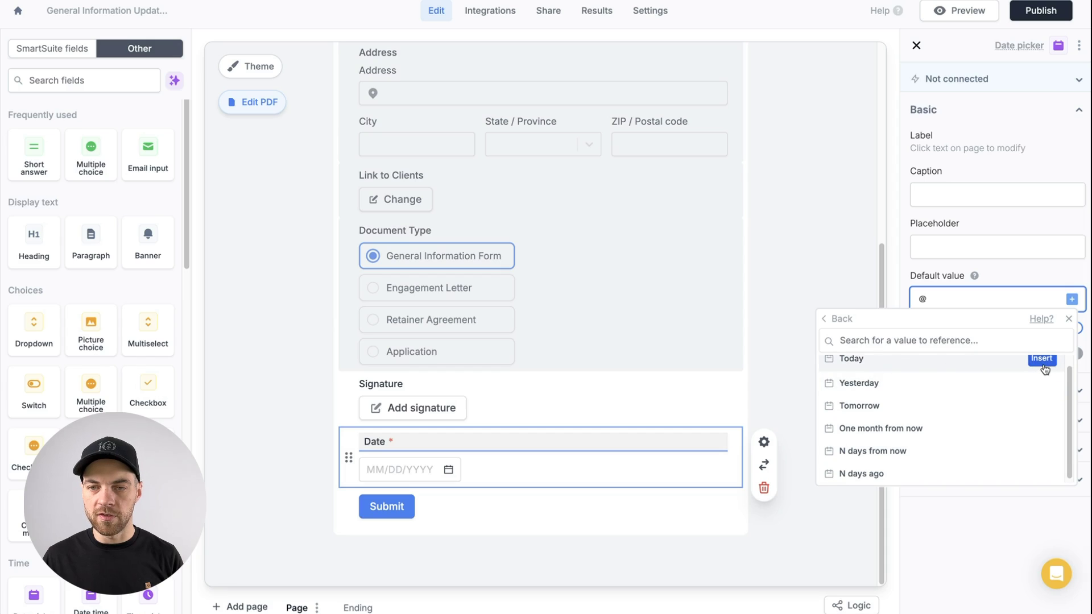
left_click(1042, 359)
left_click(521, 410)
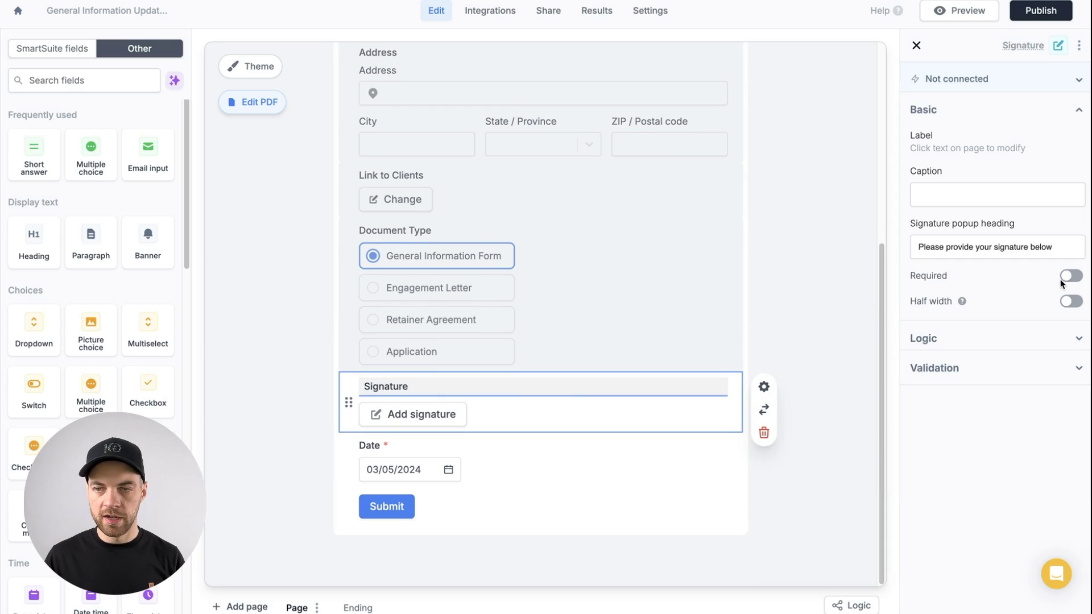
Step: Make Signature required, publish the form and copy its link
double_click(939, 279)
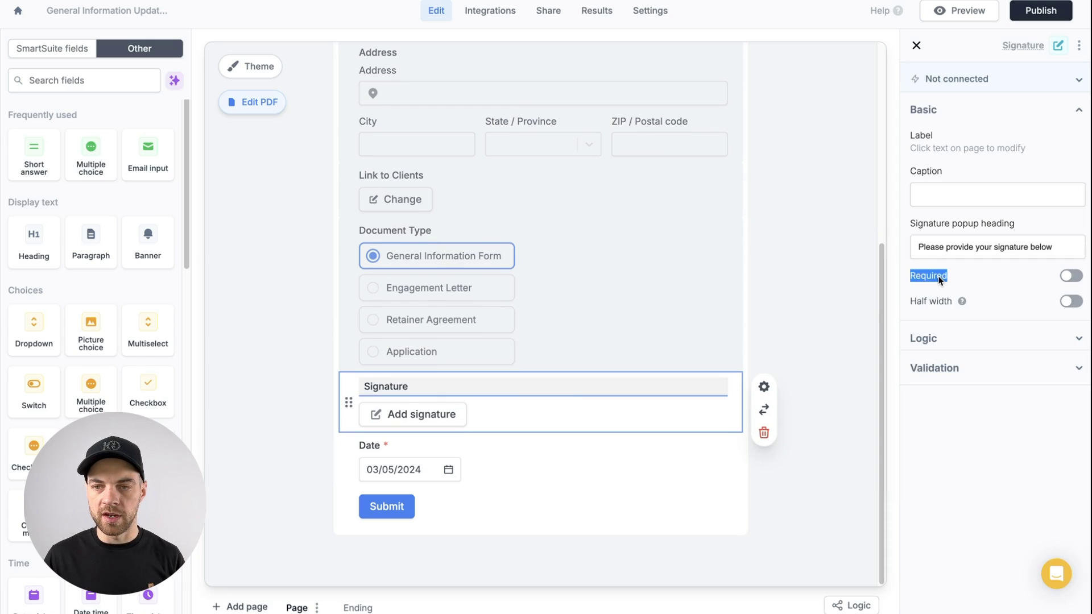
left_click(965, 277)
left_click(240, 279)
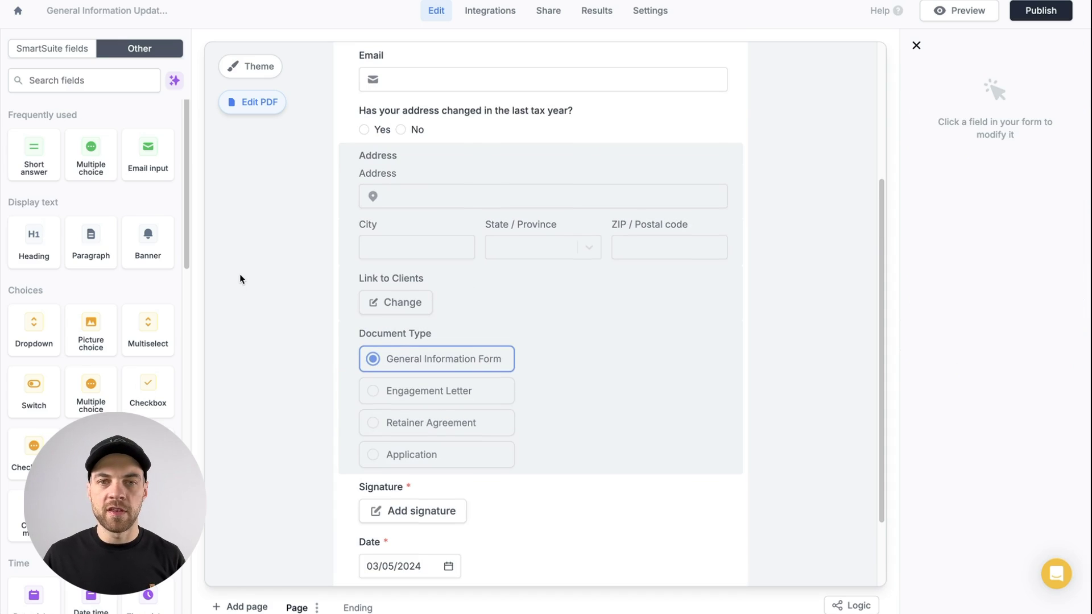
left_click(1031, 12)
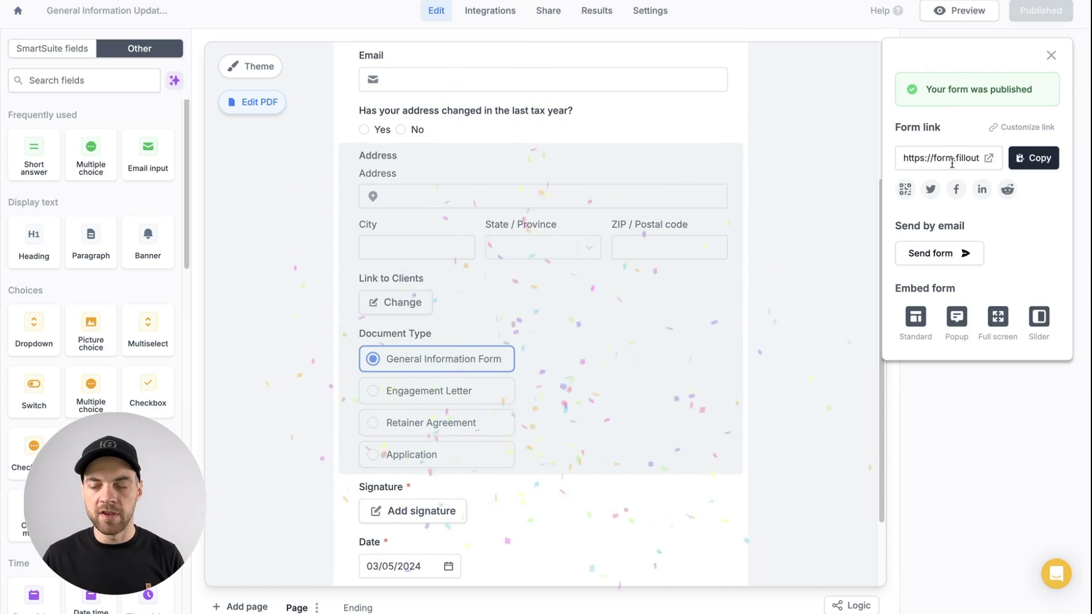
left_click(1031, 160)
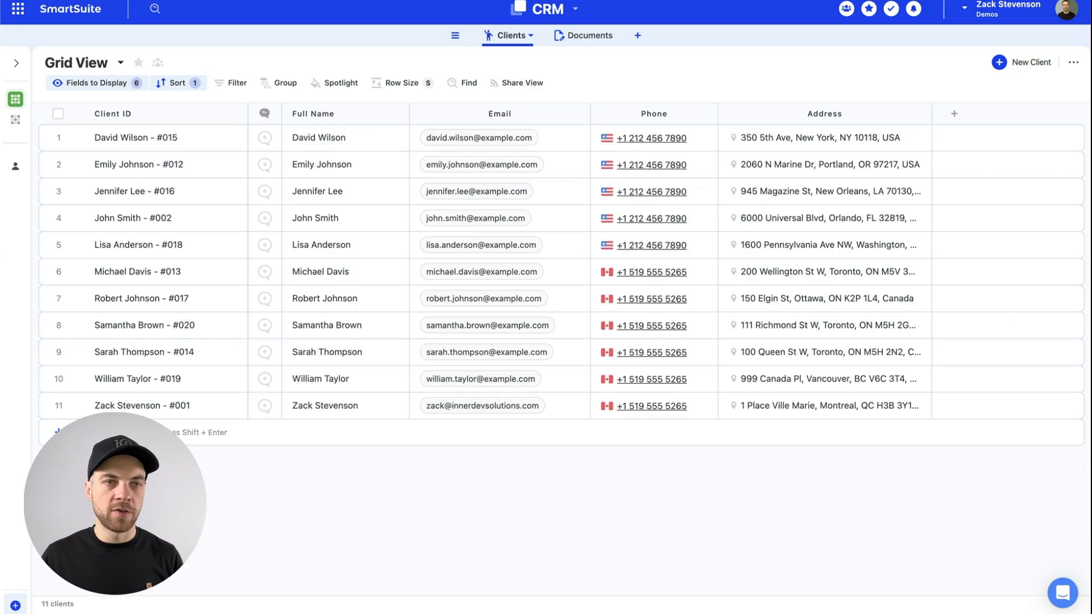
Step: Start a new Formula field from the comments column's options in the Clients table
left_click(259, 113)
mouse_move(295, 209)
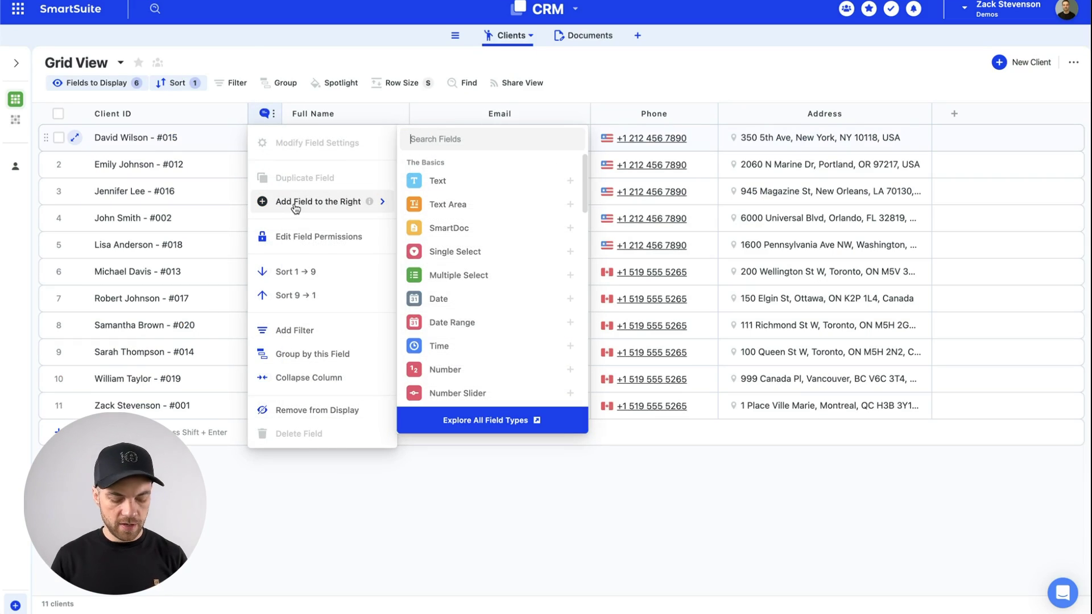
type("for")
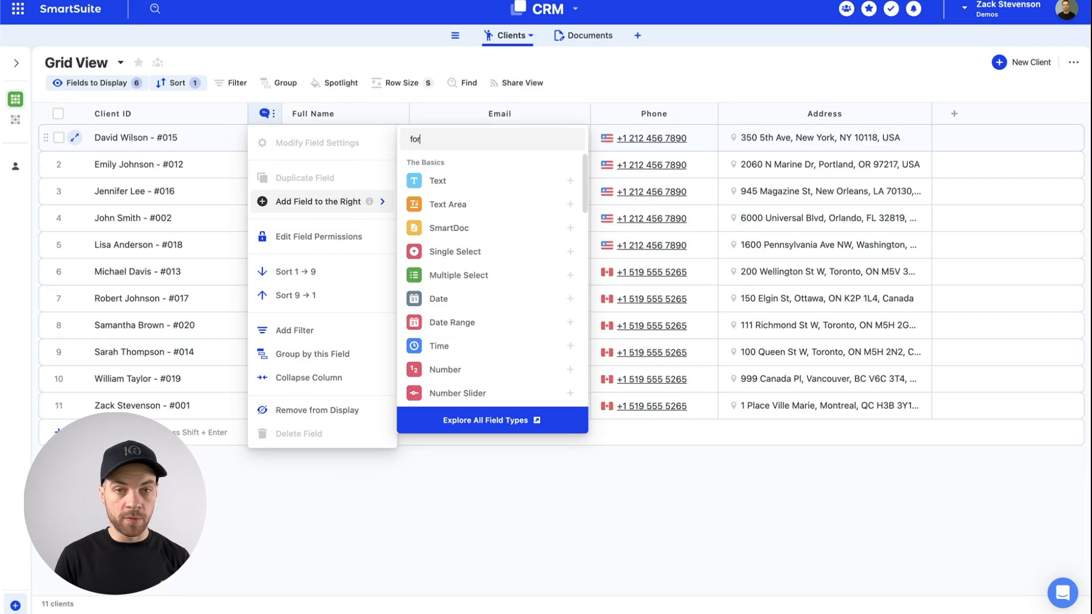
left_click(438, 181)
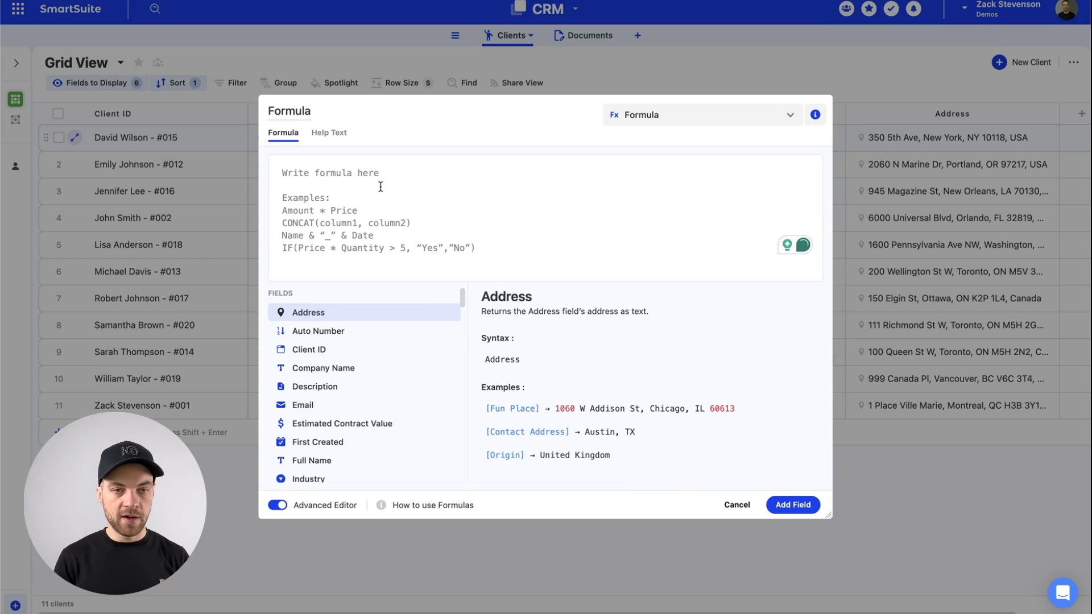
type("conc")
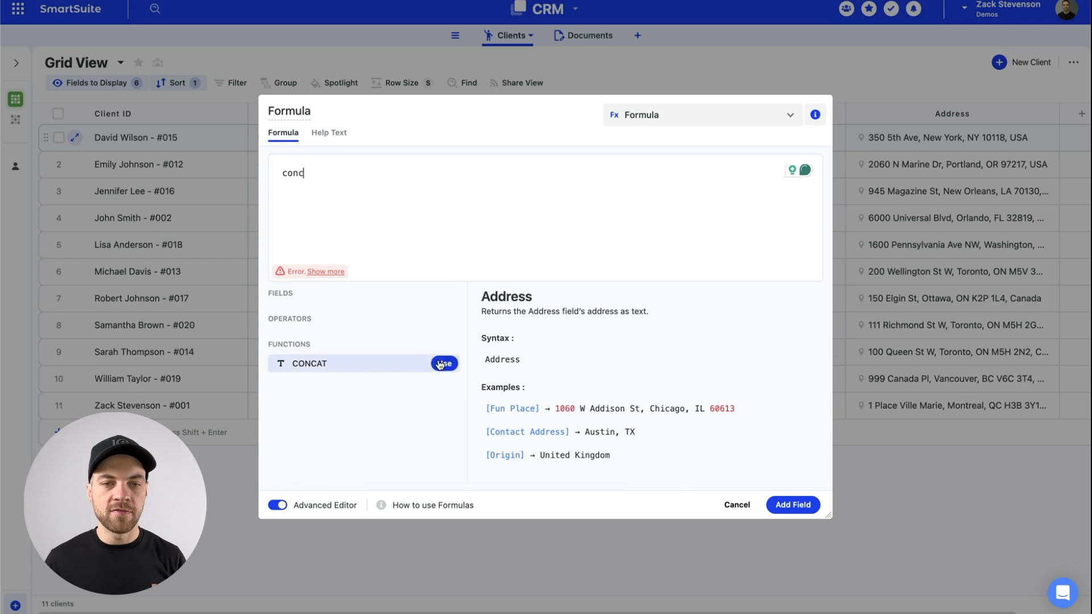
left_click(442, 364)
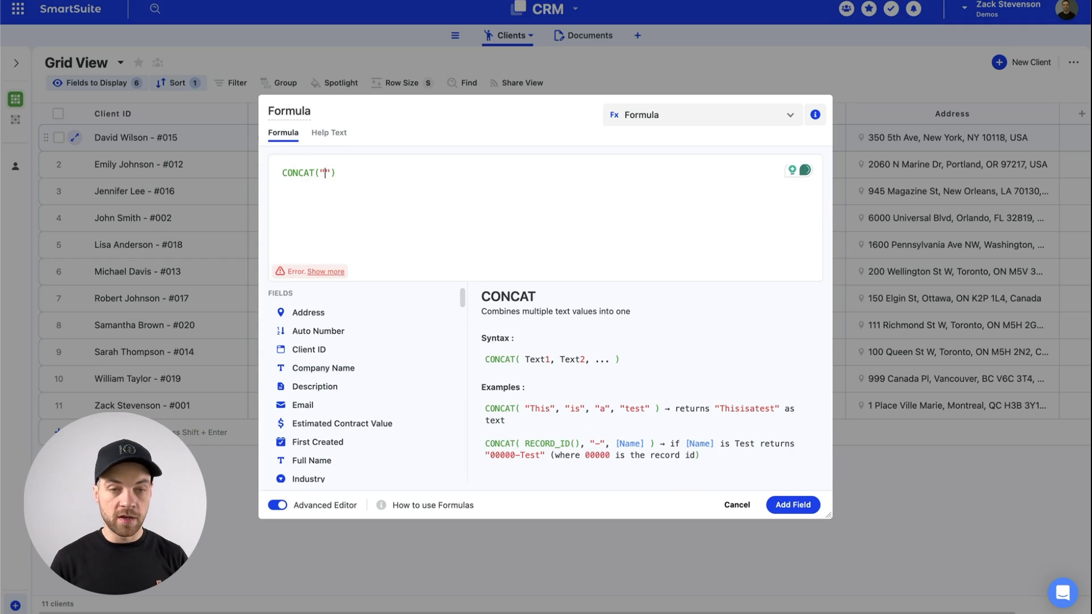
key("ctrl+v")
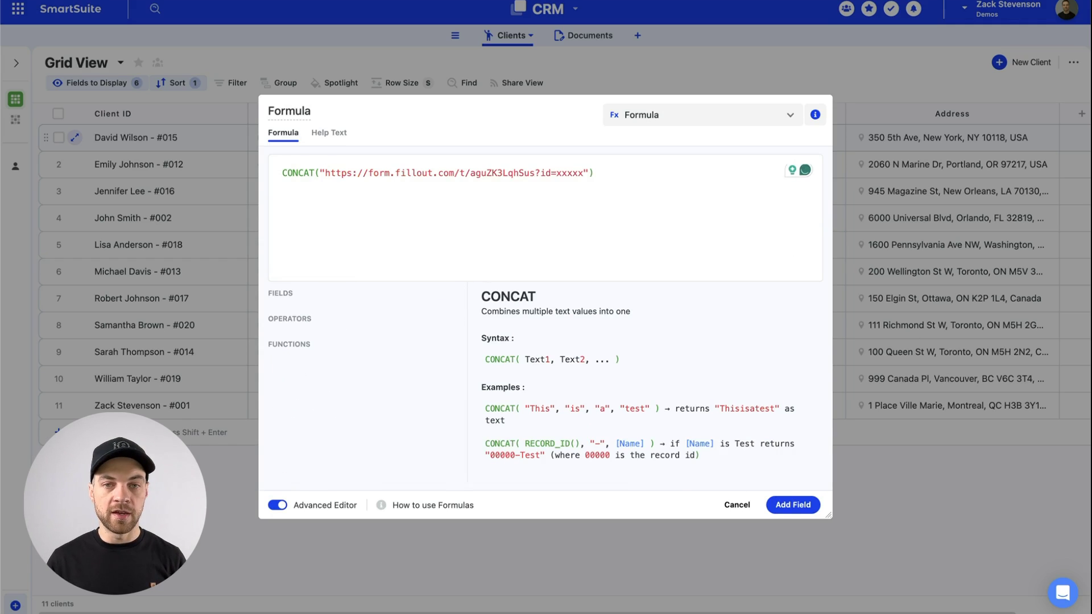
left_click_drag(327, 174, 568, 197)
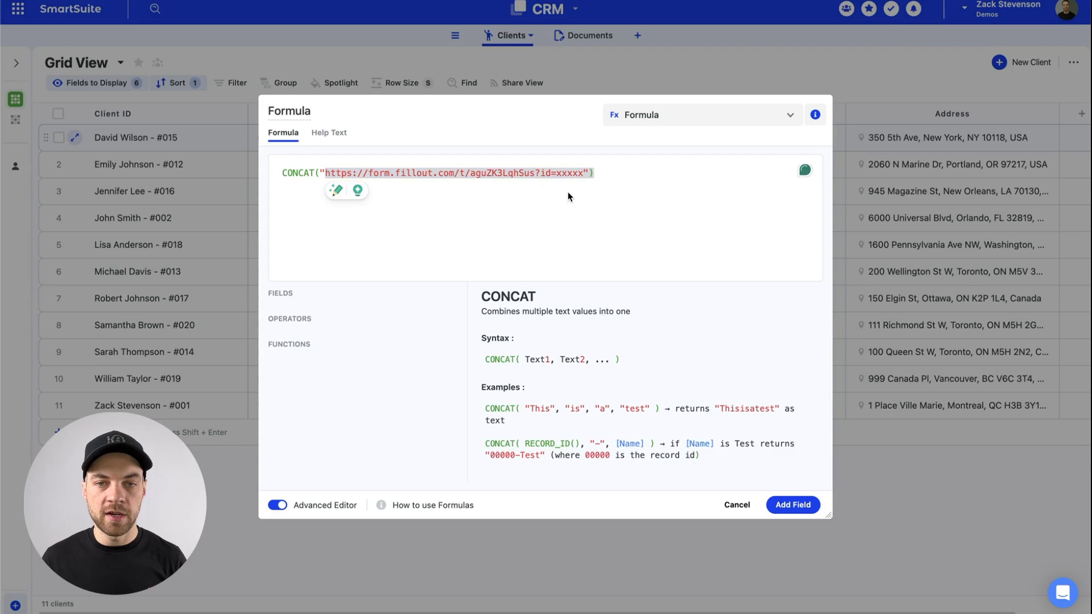
left_click(584, 174)
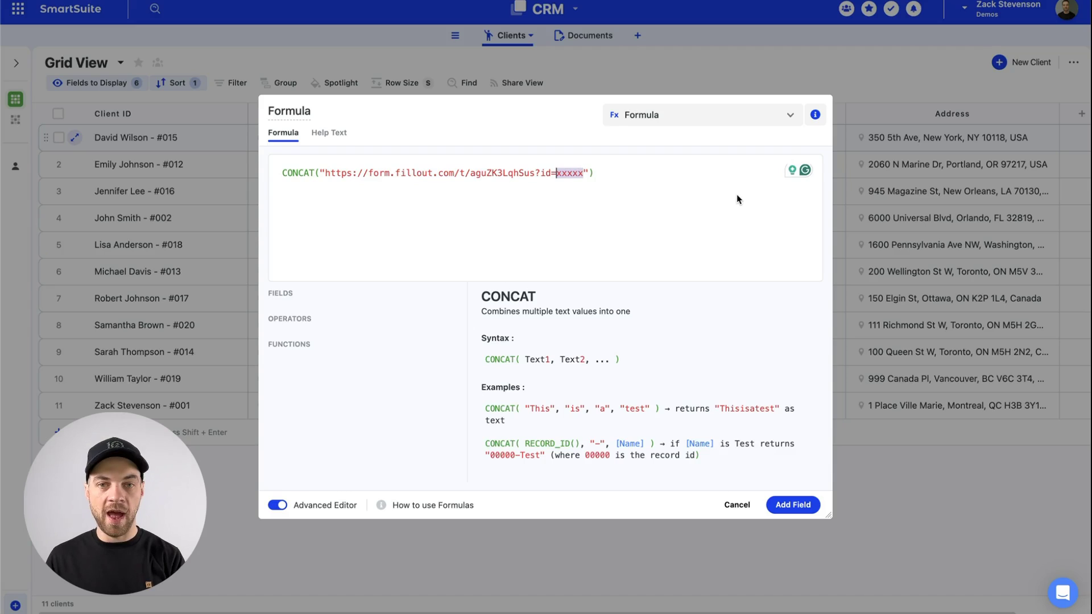
key("BackSpace")
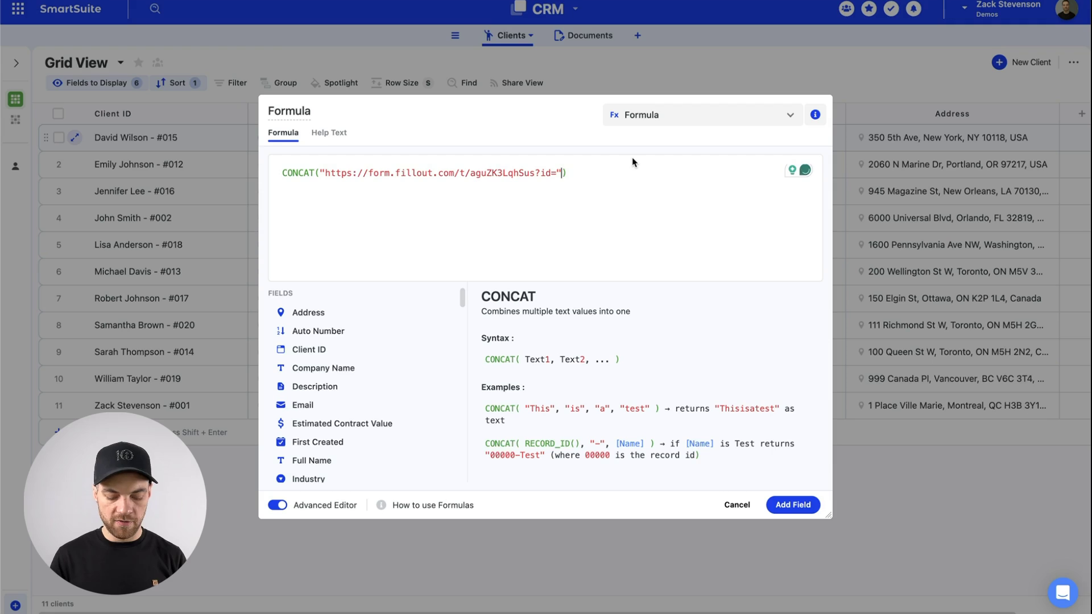
type(",re")
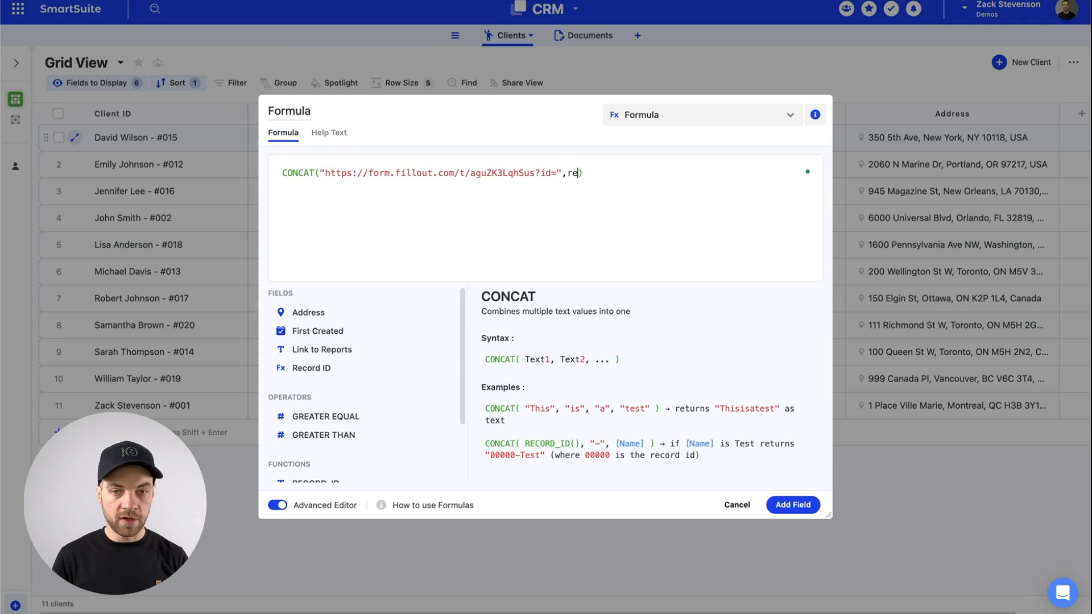
type("c")
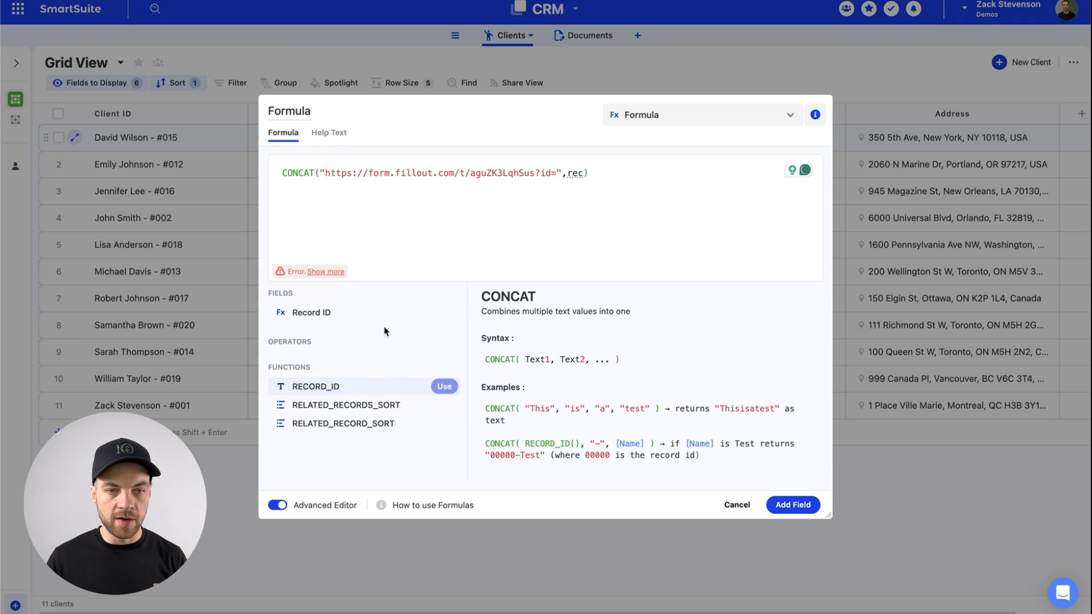
left_click(443, 312)
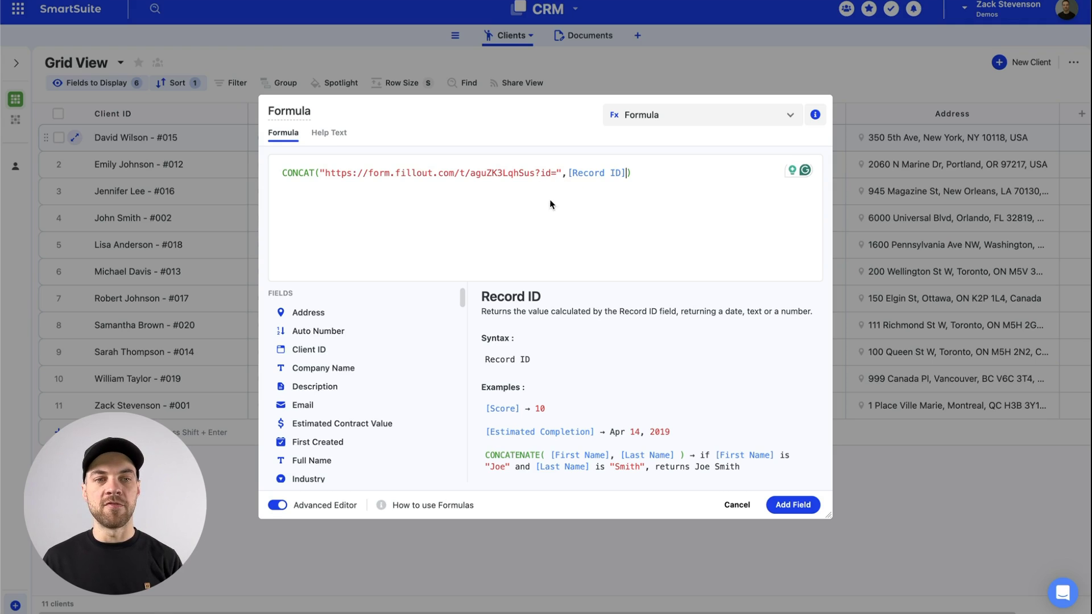
left_click(793, 504)
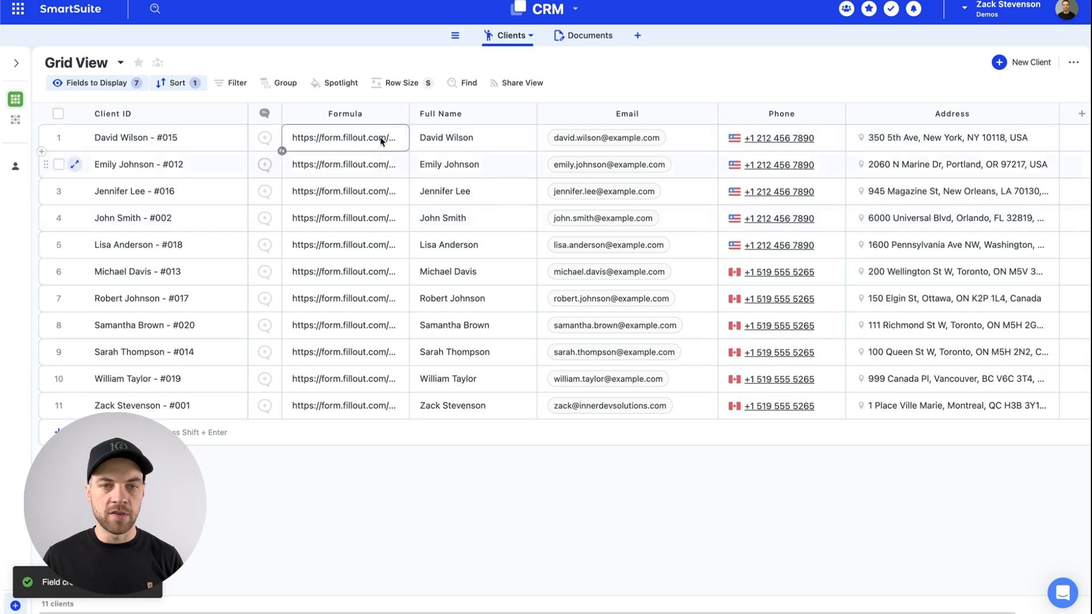
Step: Widen the Formula column, then narrow it to just fit the full form links
left_click_drag(407, 114, 704, 132)
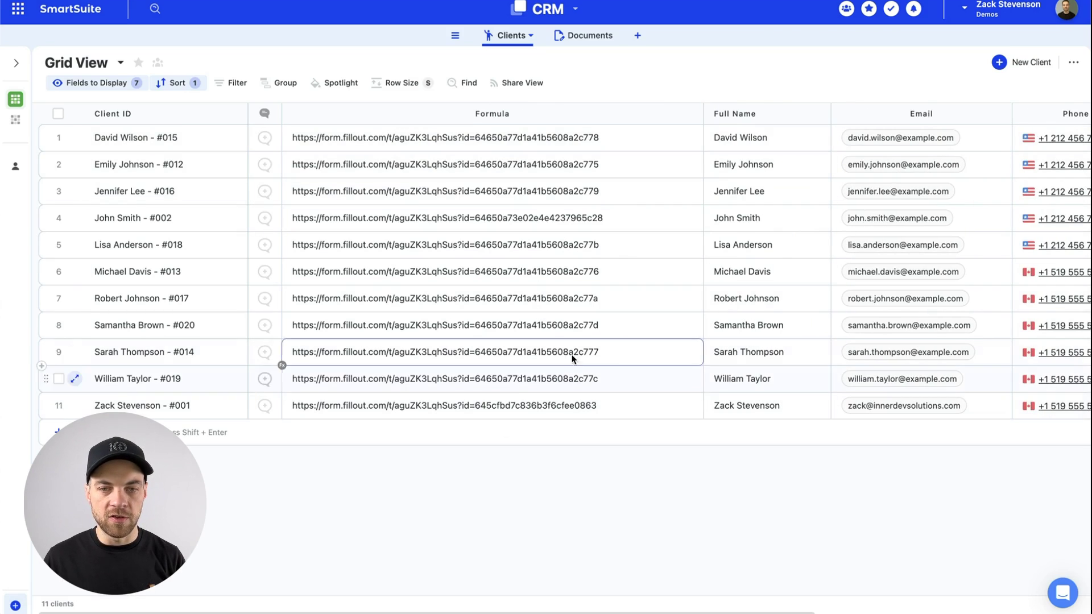
left_click_drag(705, 114, 624, 114)
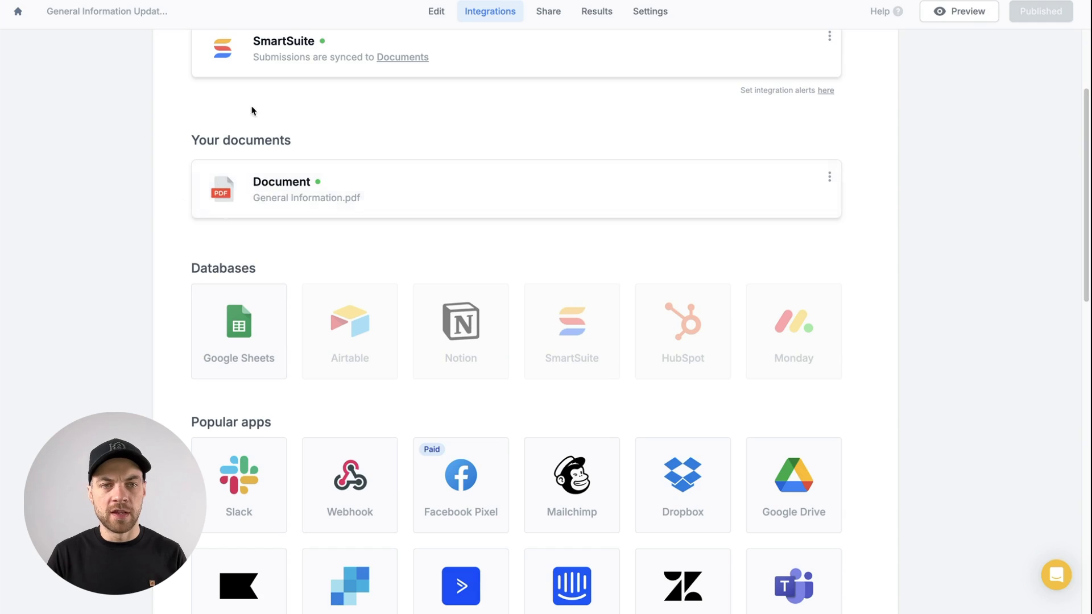
Step: Add a SmartSuite mapping sending General Information.pdf to Files and Images, and update the integration
scroll(253, 110, "up", 1)
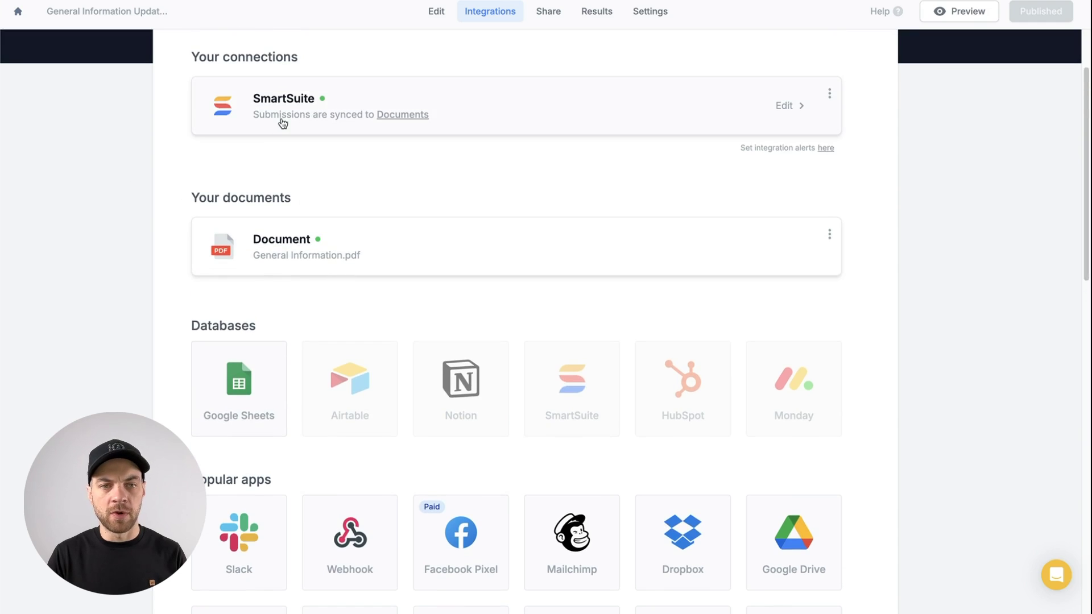
left_click(312, 109)
scroll(463, 180, "down", 1)
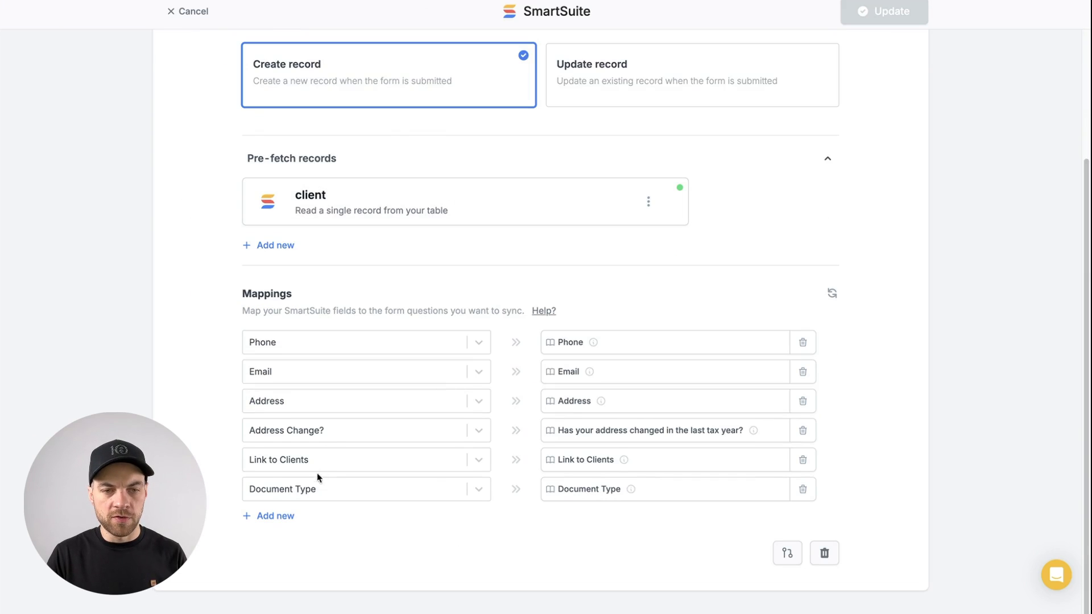
left_click(275, 518)
left_click(306, 520)
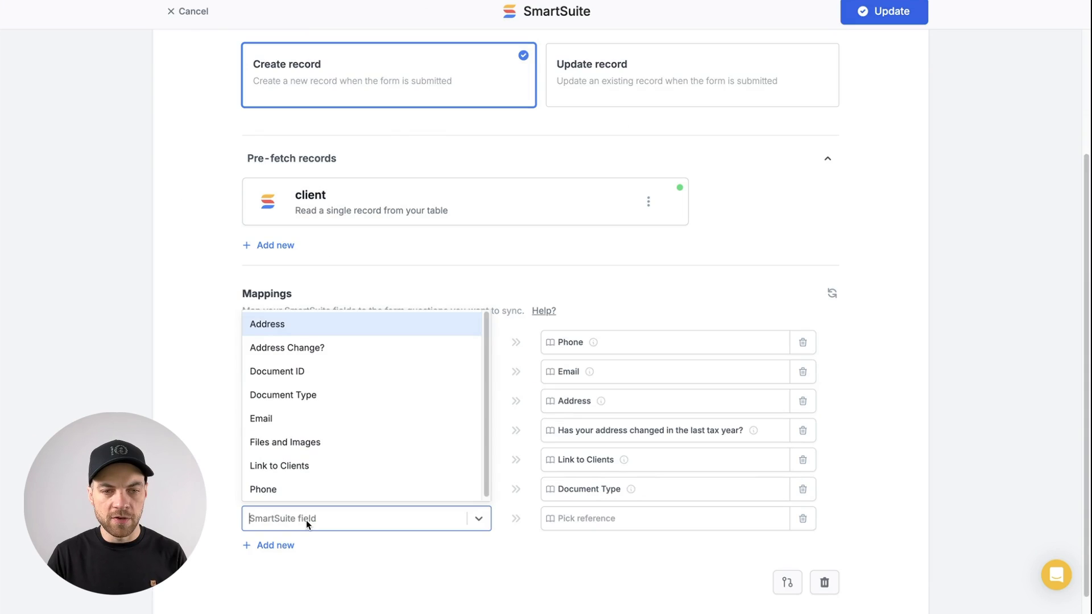
left_click(289, 443)
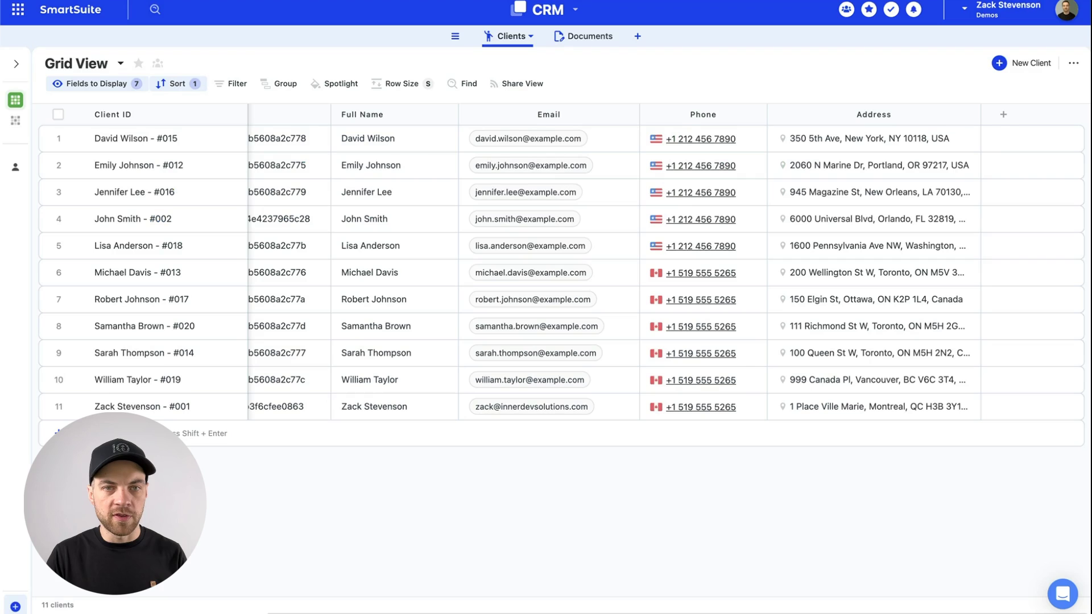
left_click(592, 38)
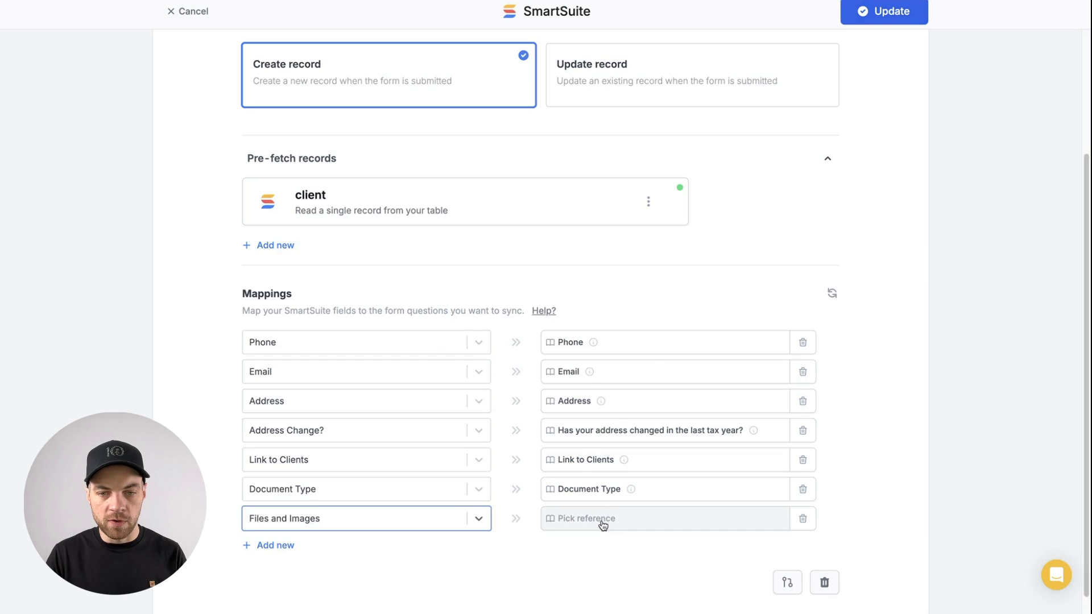
left_click(603, 523)
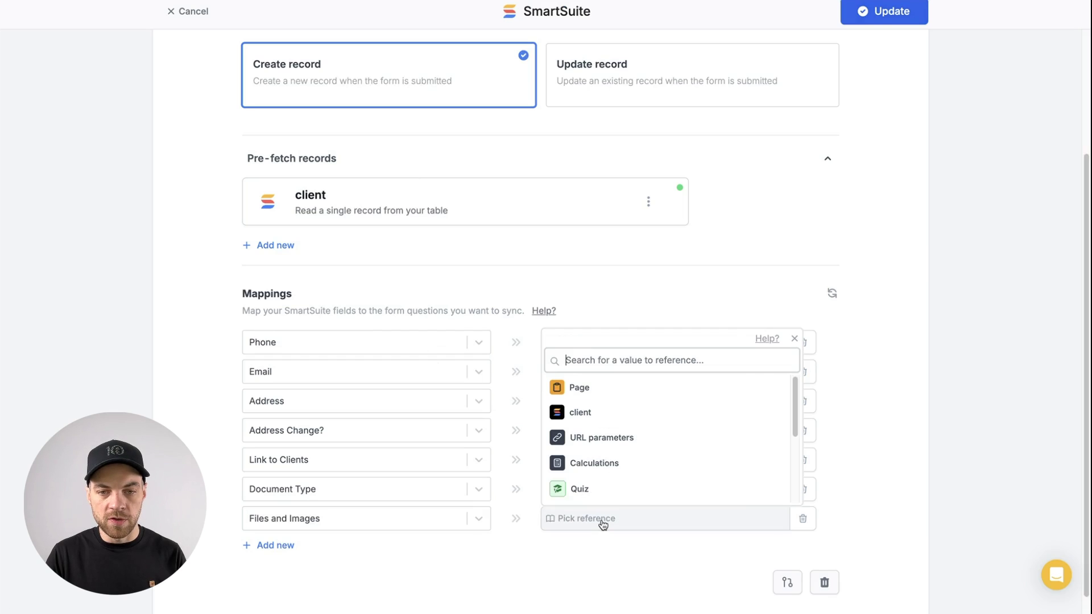
scroll(603, 441, "down", 3)
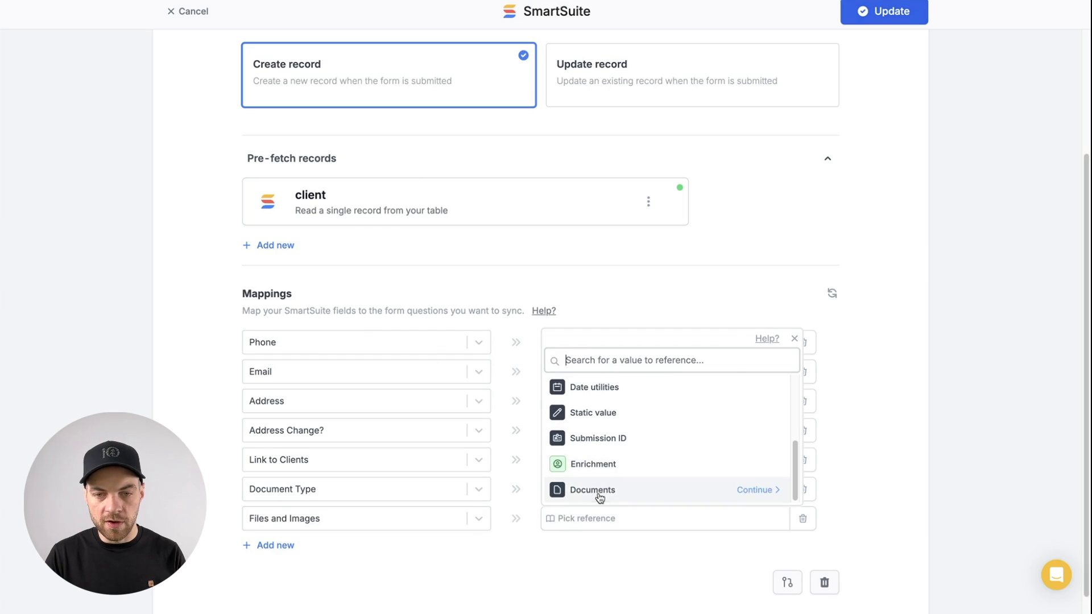
left_click(755, 496)
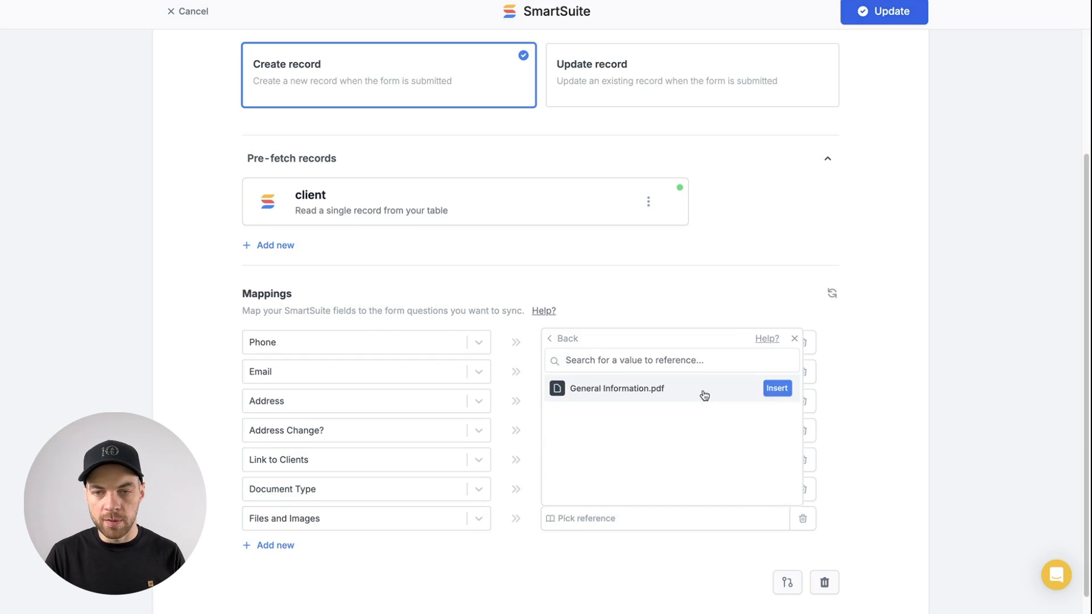
left_click(775, 389)
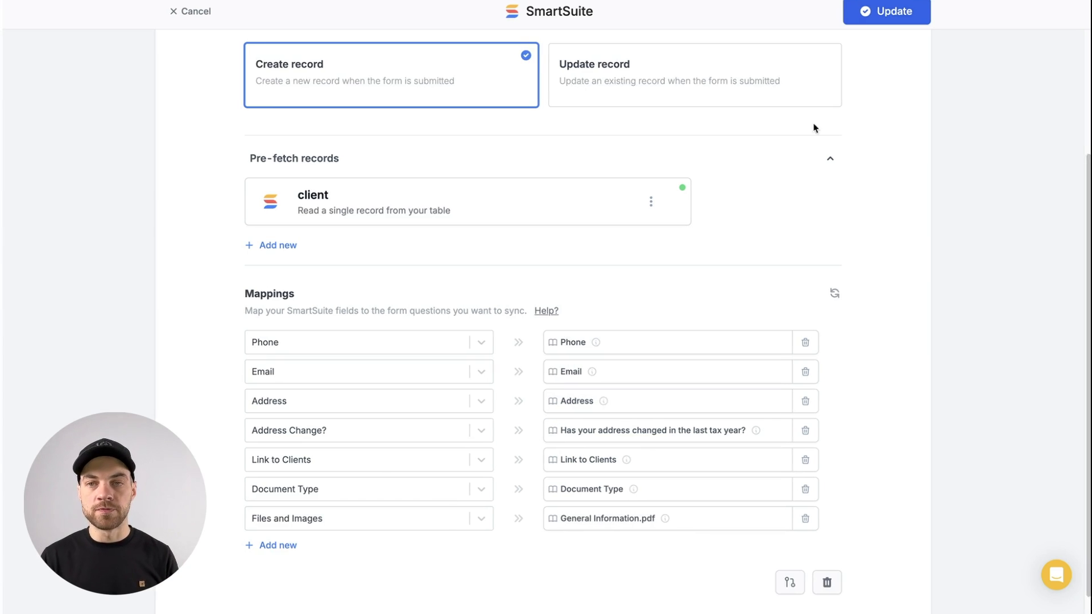
left_click(883, 11)
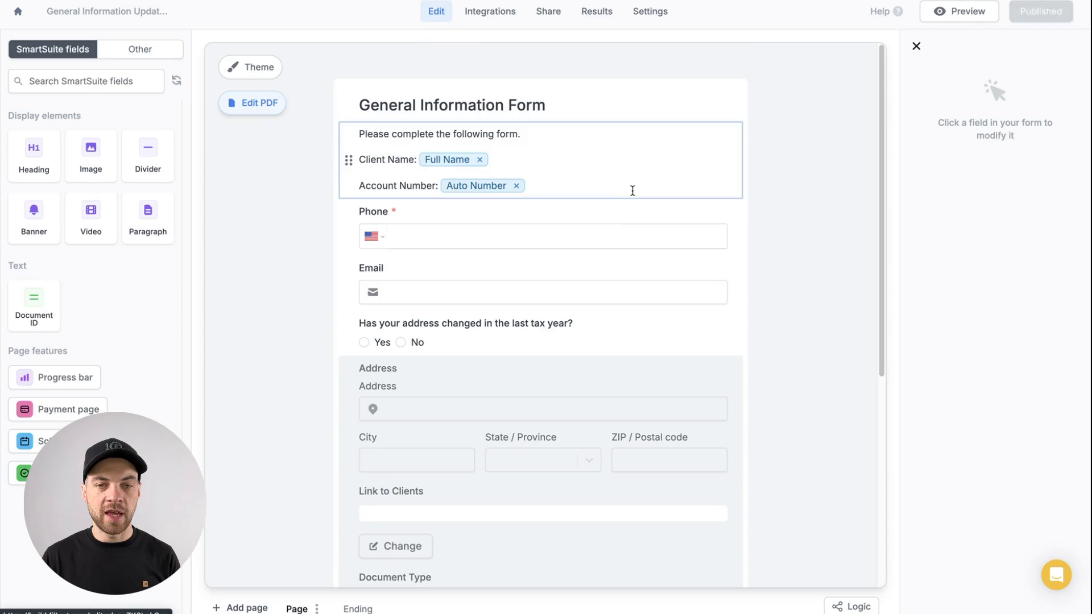
Step: In the PDF template editor, move the Date placeholder beside the Date label and shrink it
scroll(690, 263, "down", 6)
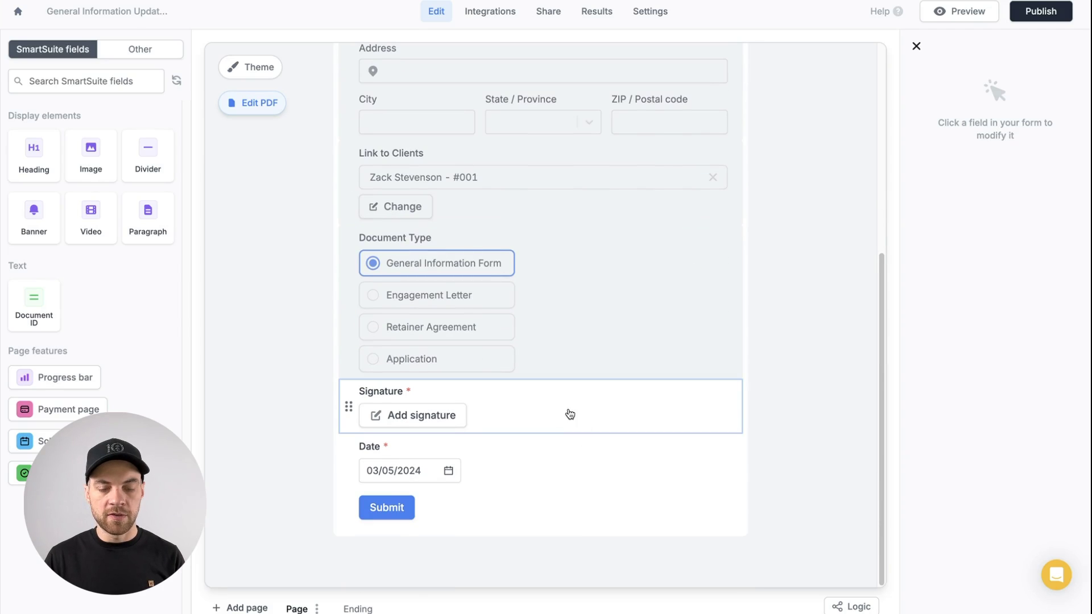
scroll(524, 463, "up", 3)
scroll(527, 462, "up", 3)
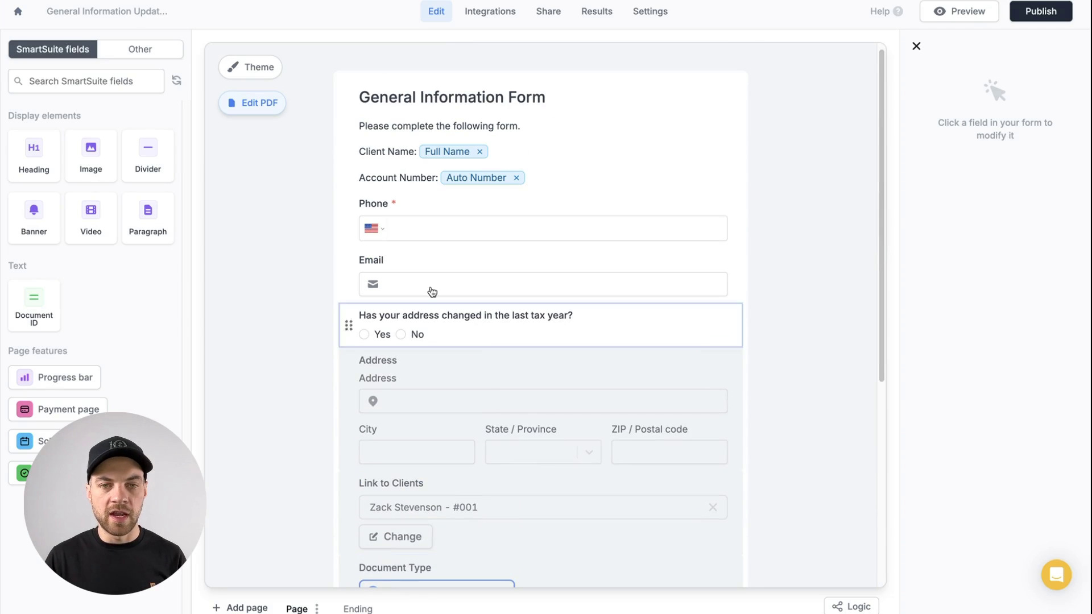
left_click(254, 108)
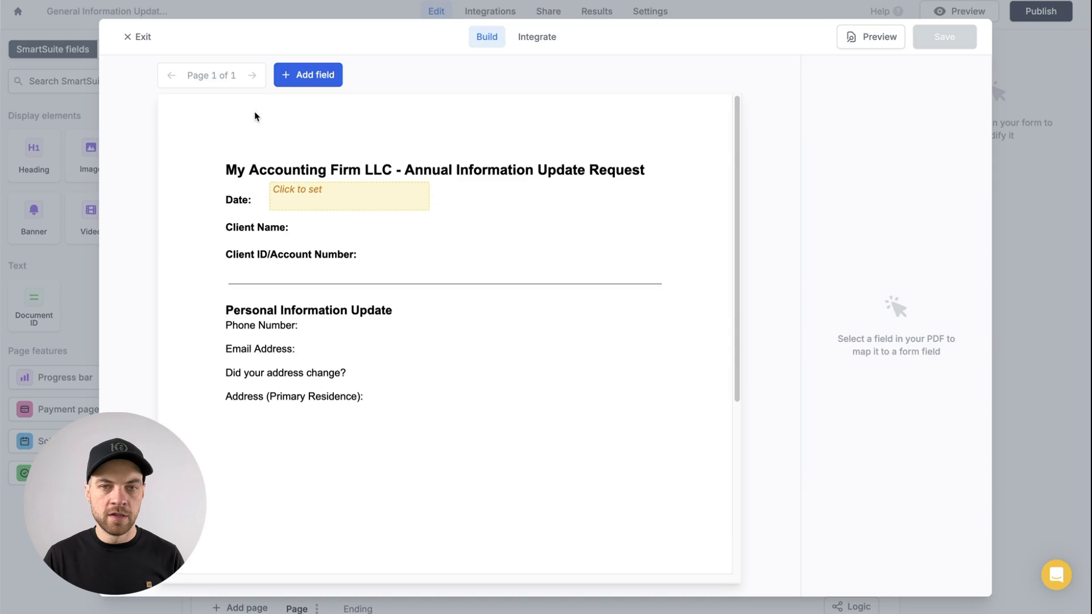
scroll(615, 375, "down", 5)
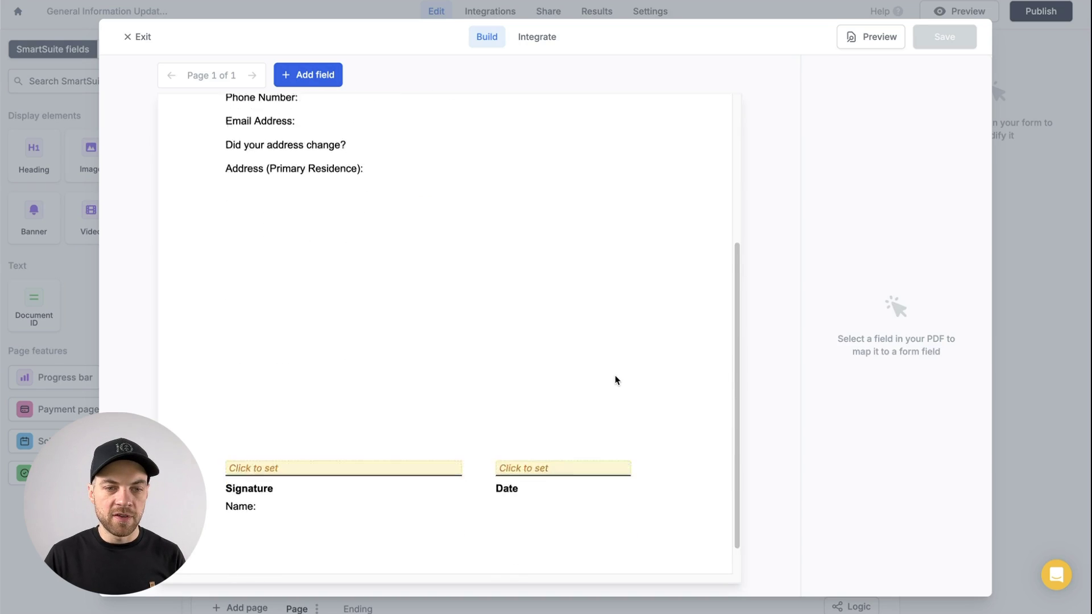
scroll(614, 378, "up", 5)
left_click(289, 199)
left_click_drag(318, 200, 304, 205)
left_click_drag(416, 214, 393, 208)
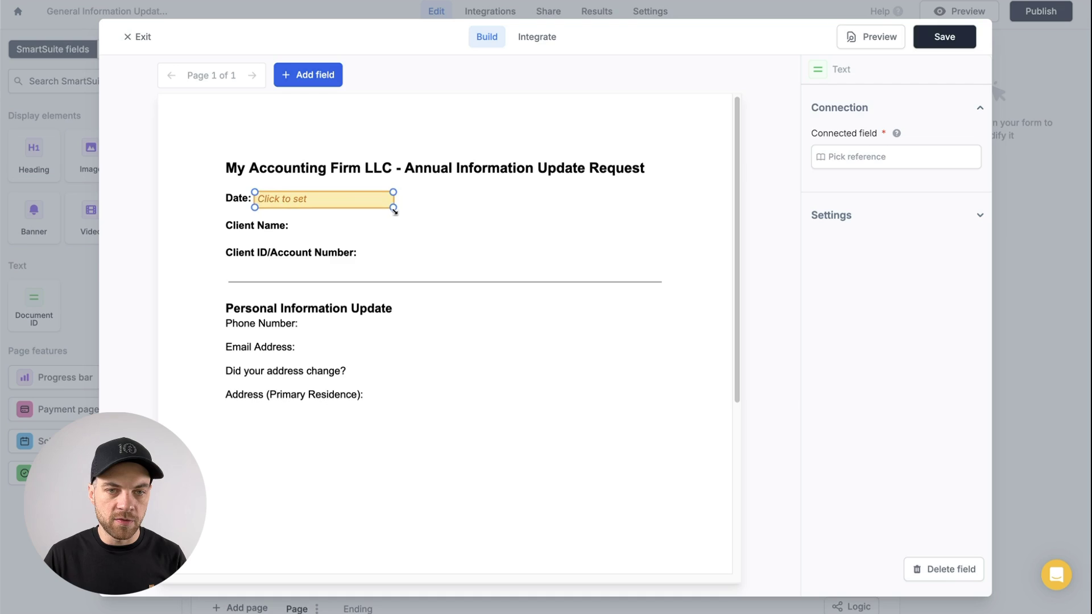
Step: Fill the Date placeholder with Today's date instead of the Date question, nudging it into line
left_click(856, 165)
scroll(926, 283, "down", 2)
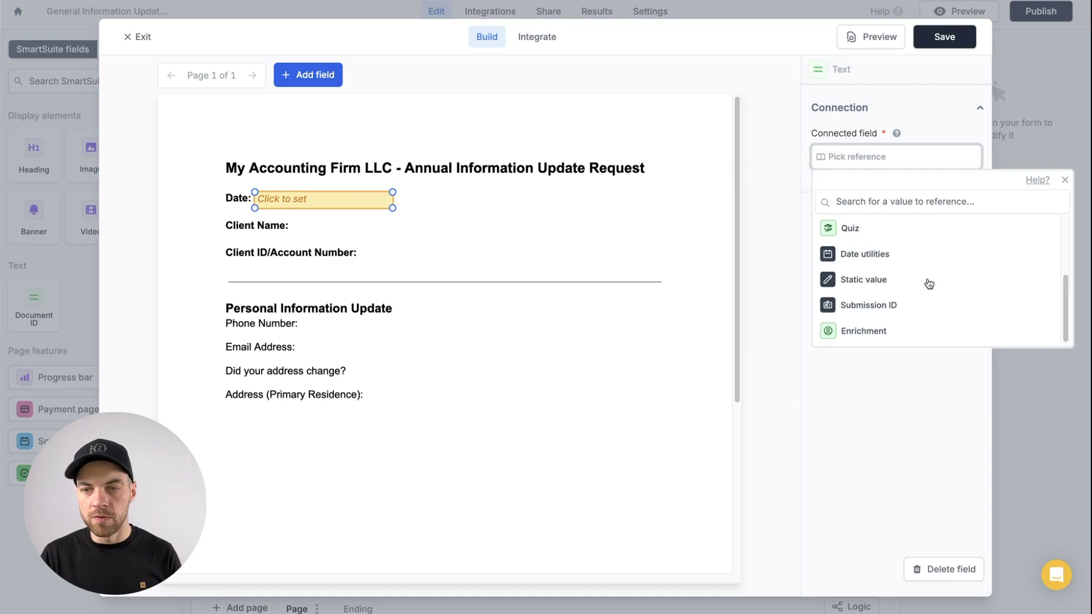
scroll(928, 283, "up", 2)
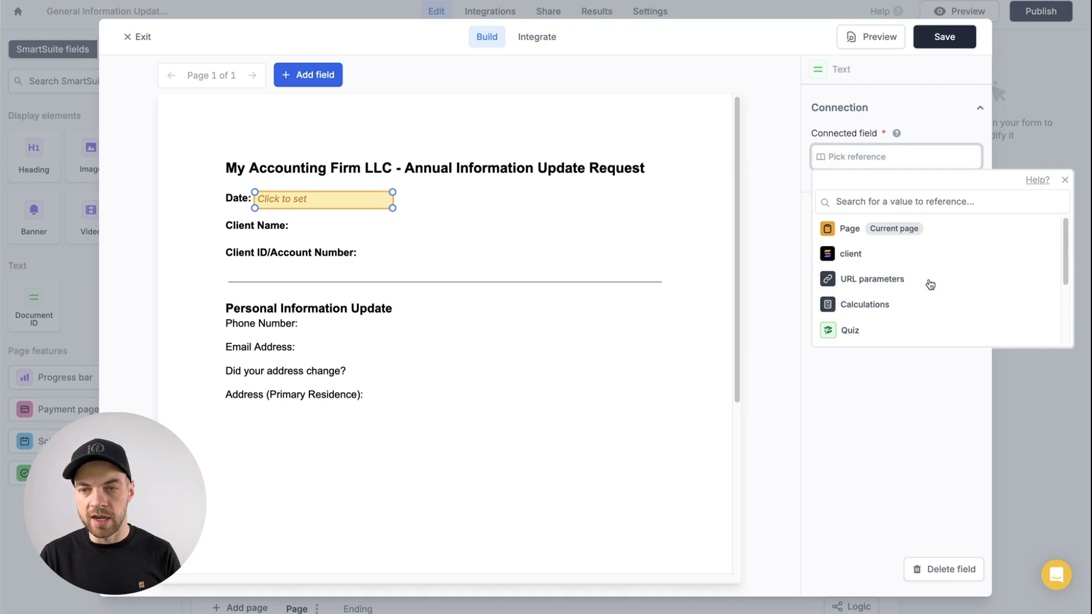
left_click(927, 233)
scroll(890, 290, "down", 3)
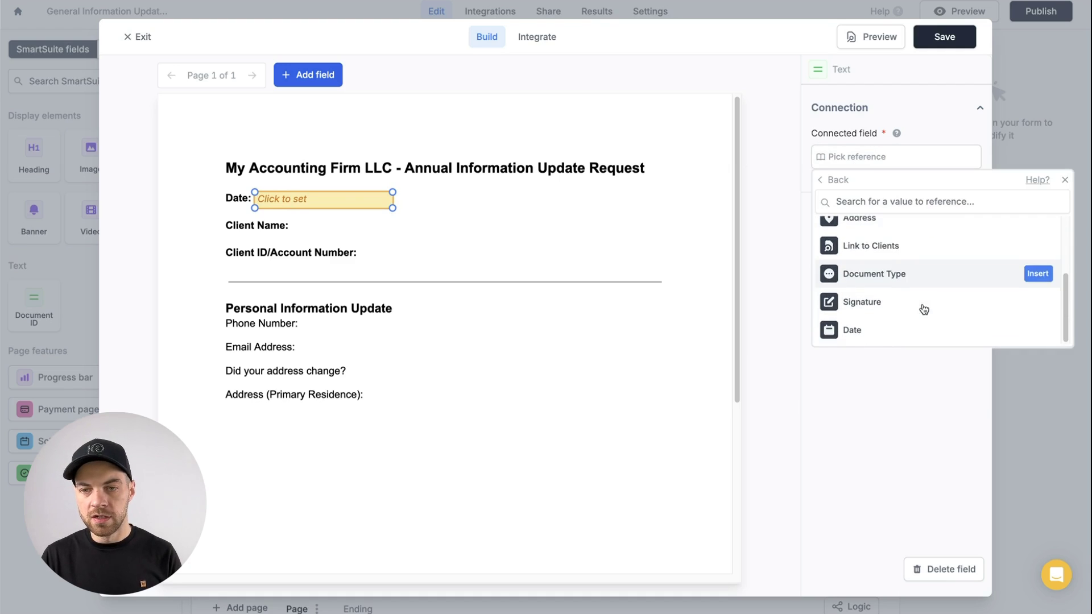
left_click(1038, 328)
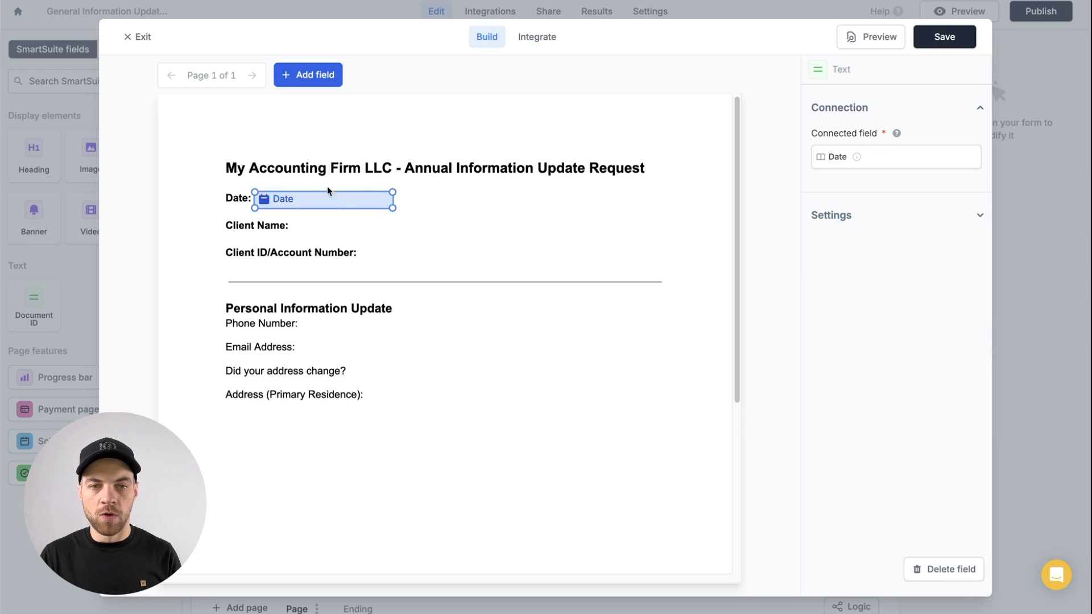
left_click(851, 156)
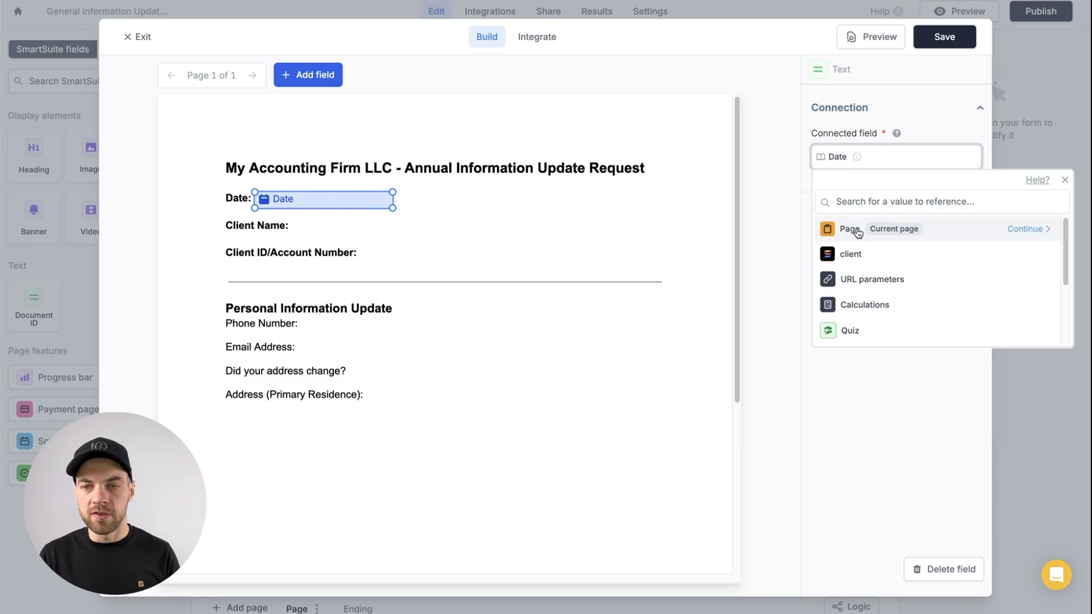
scroll(962, 273, "down", 3)
left_click(1029, 255)
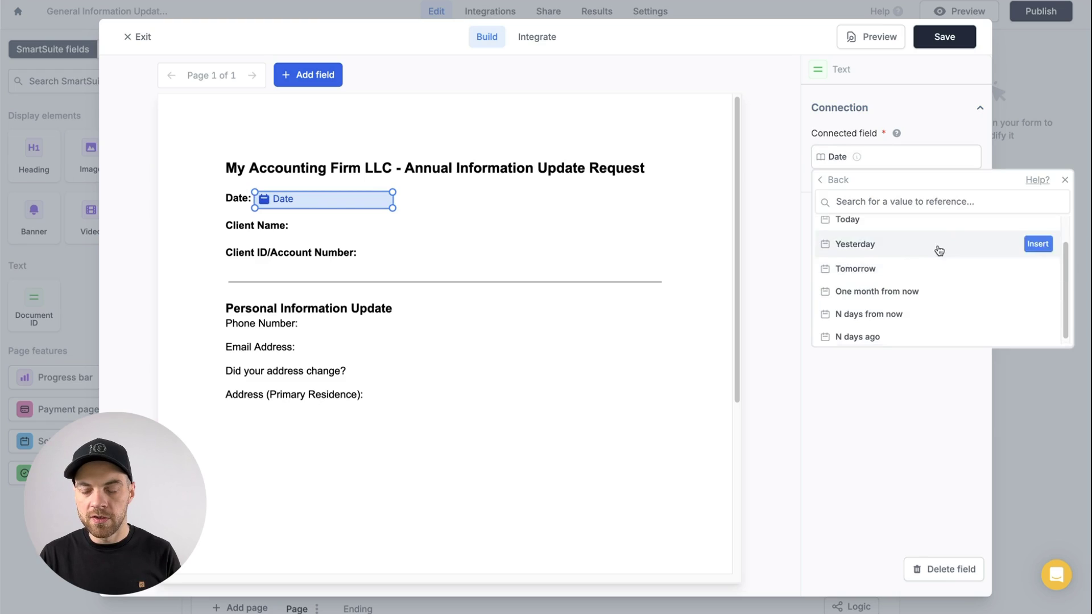
scroll(911, 245, "up", 1)
left_click(1037, 251)
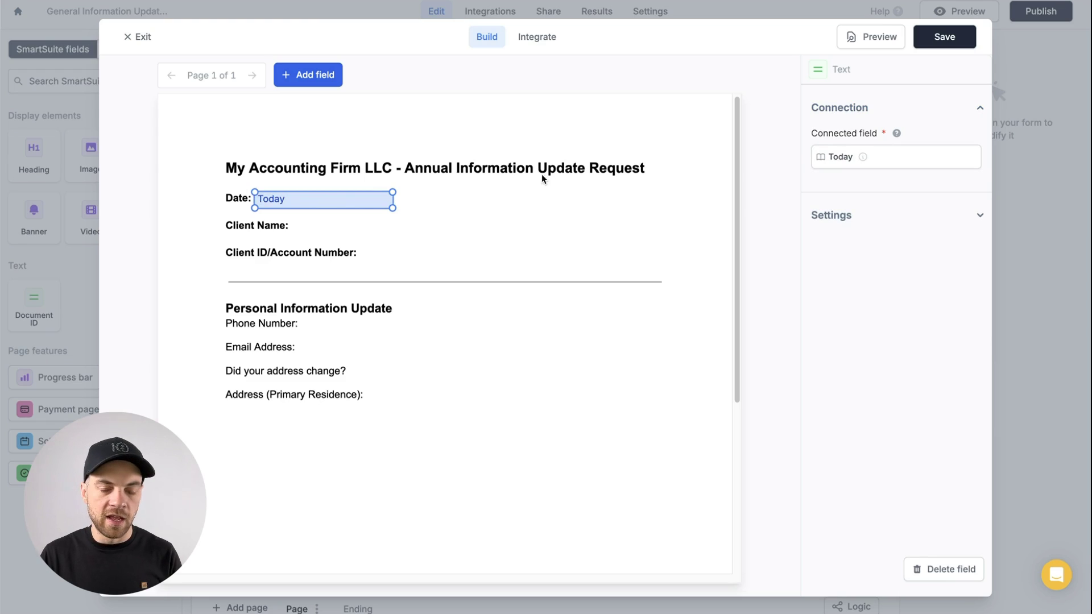
left_click_drag(321, 198, 320, 197)
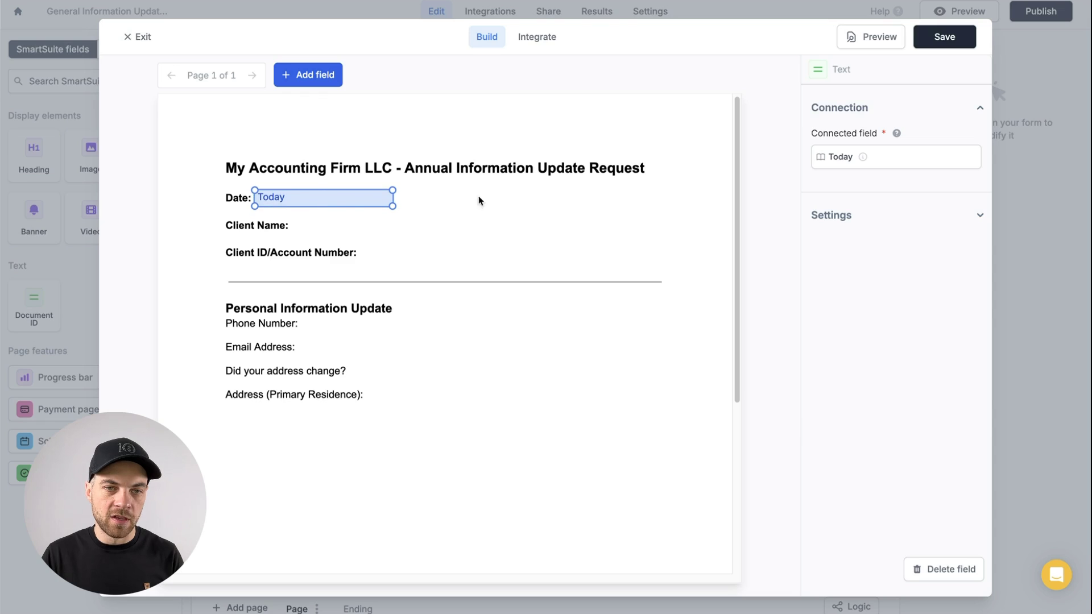
Step: Add a field beside Client Name filled with the client's Full Name
left_click(308, 74)
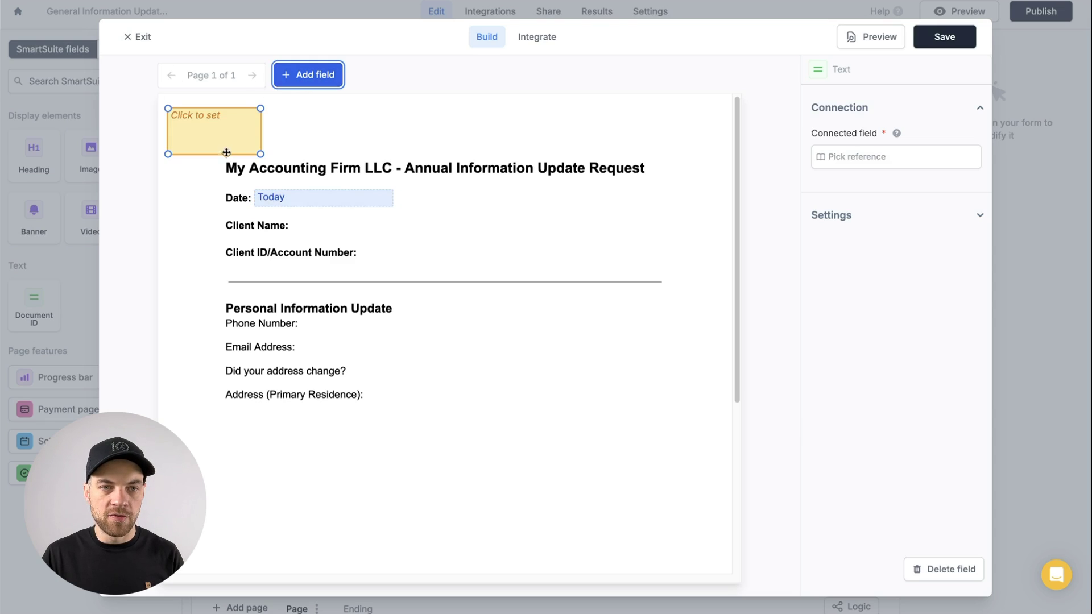
left_click_drag(227, 153, 456, 234)
left_click(857, 151)
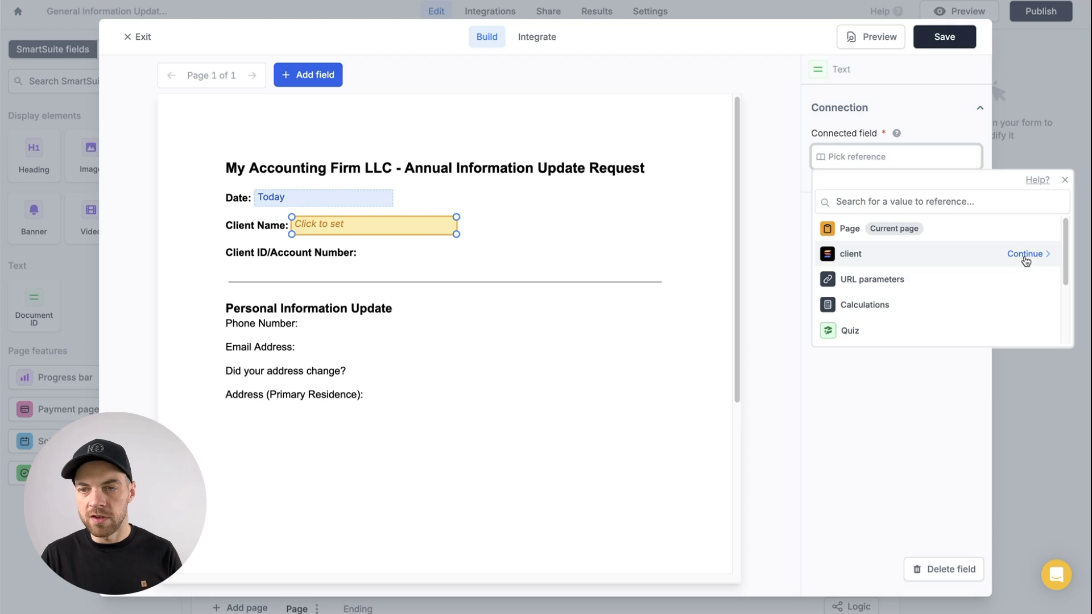
left_click(1026, 254)
scroll(1024, 265, "down", 1)
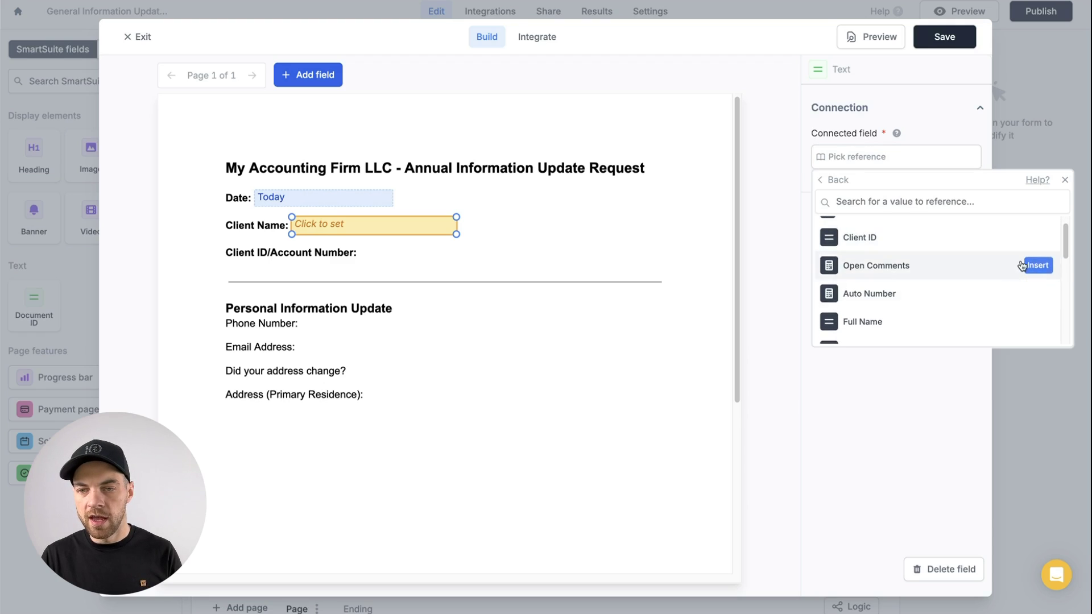
left_click(1040, 323)
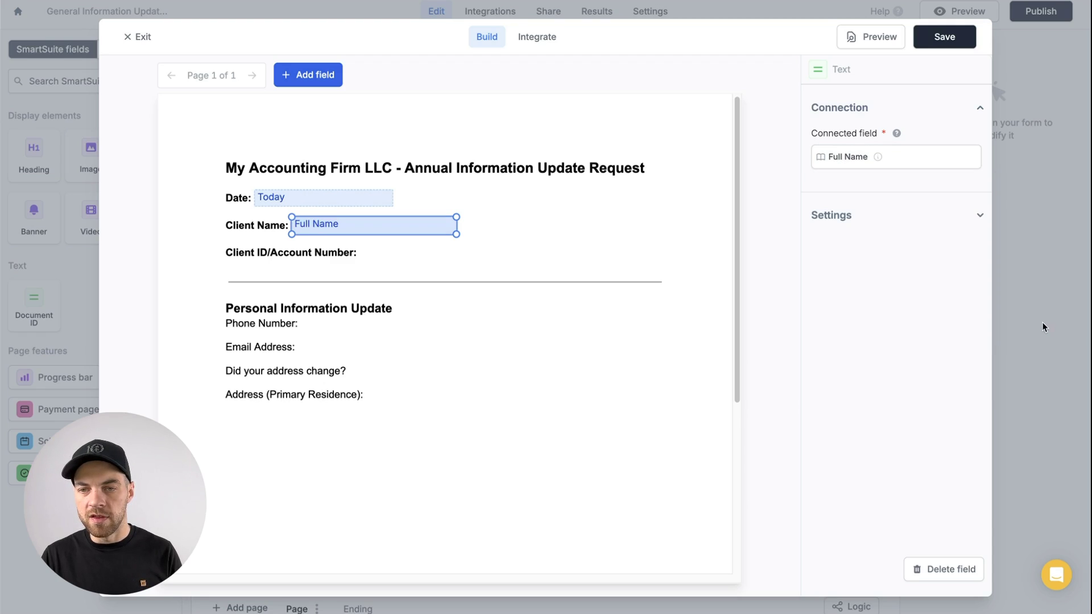
Step: Add a field beside Client ID/Account Number, sized to the line and linked to Auto Number
left_click(308, 75)
left_click(397, 261)
left_click_drag(397, 262, 402, 266)
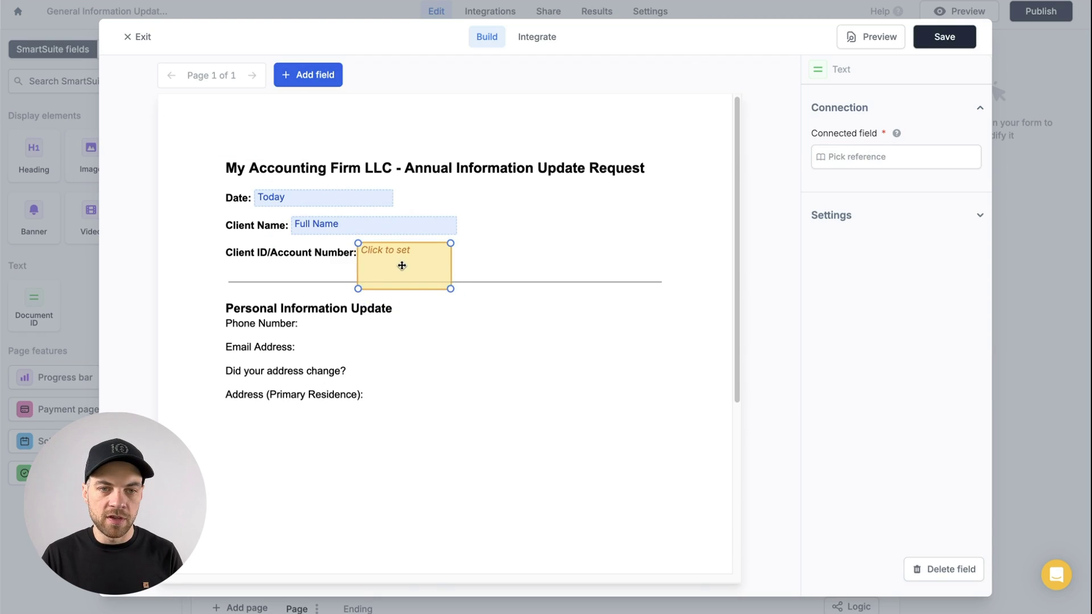
left_click_drag(451, 293, 553, 265)
left_click(885, 161)
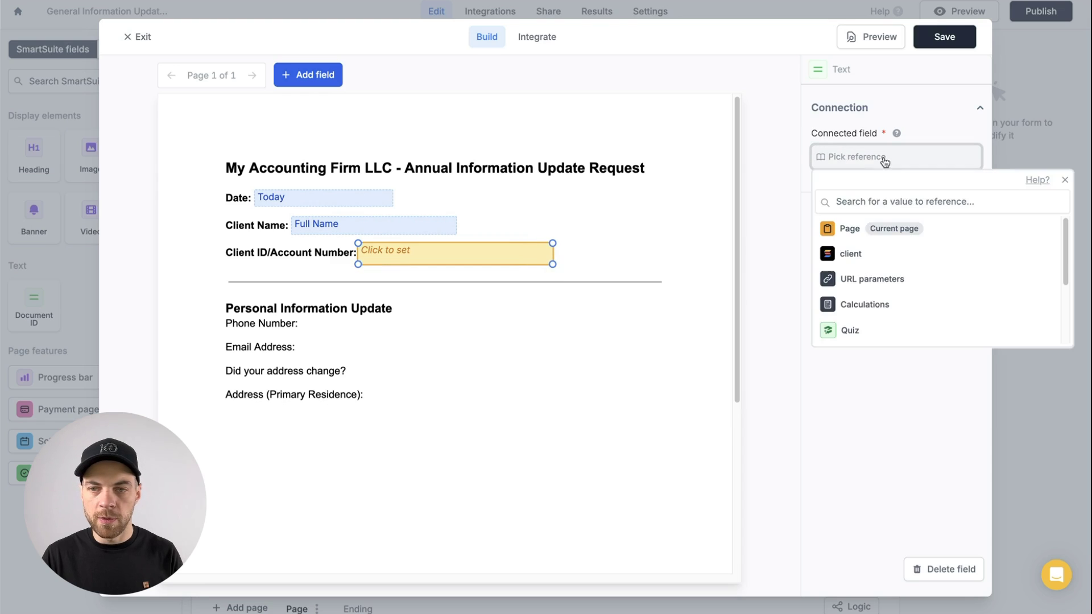
left_click(860, 252)
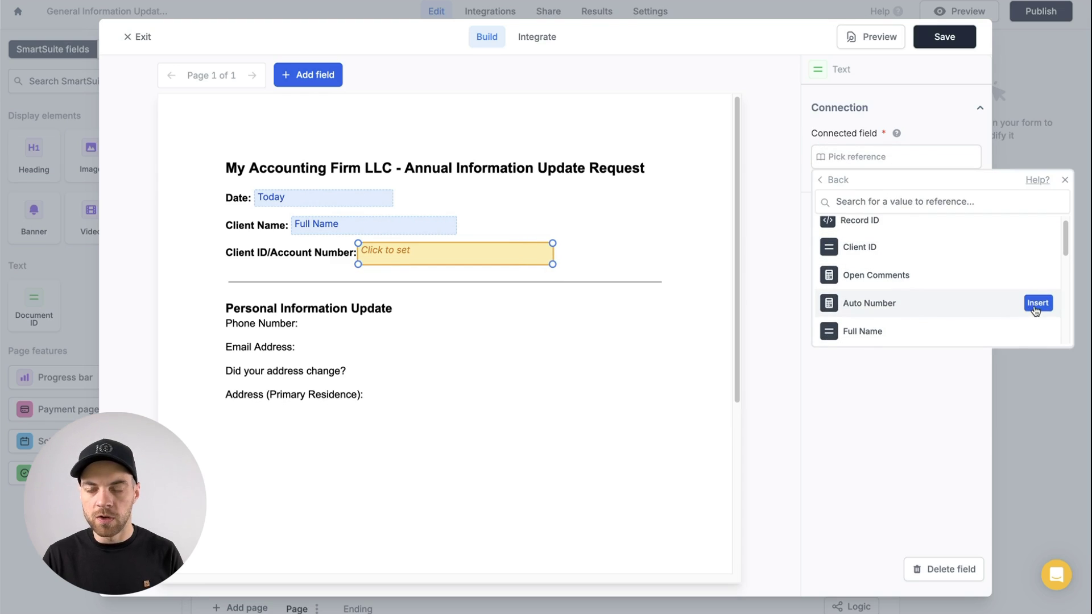
left_click(1036, 307)
scroll(531, 326, "down", 1)
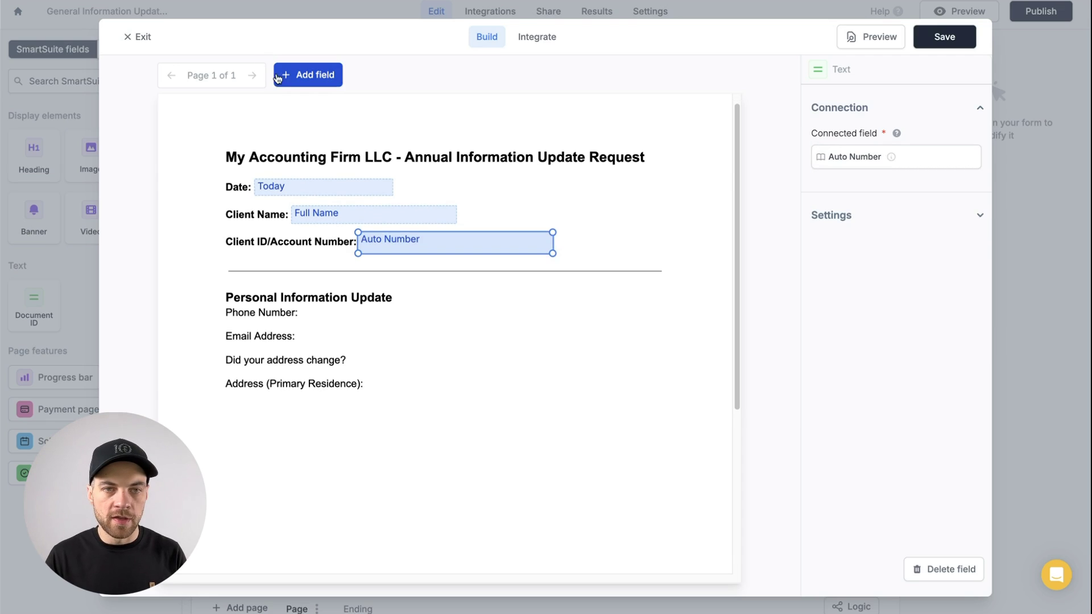
left_click(308, 75)
Step: Place a box beside Phone Number linked to the Phone field
left_click(364, 318)
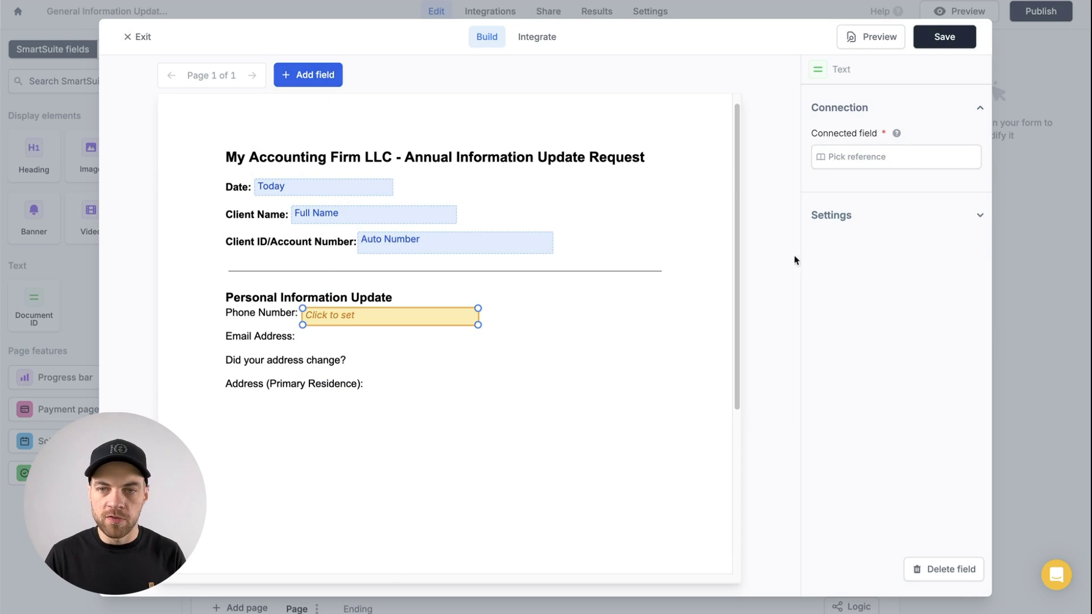
left_click(906, 162)
left_click(1027, 230)
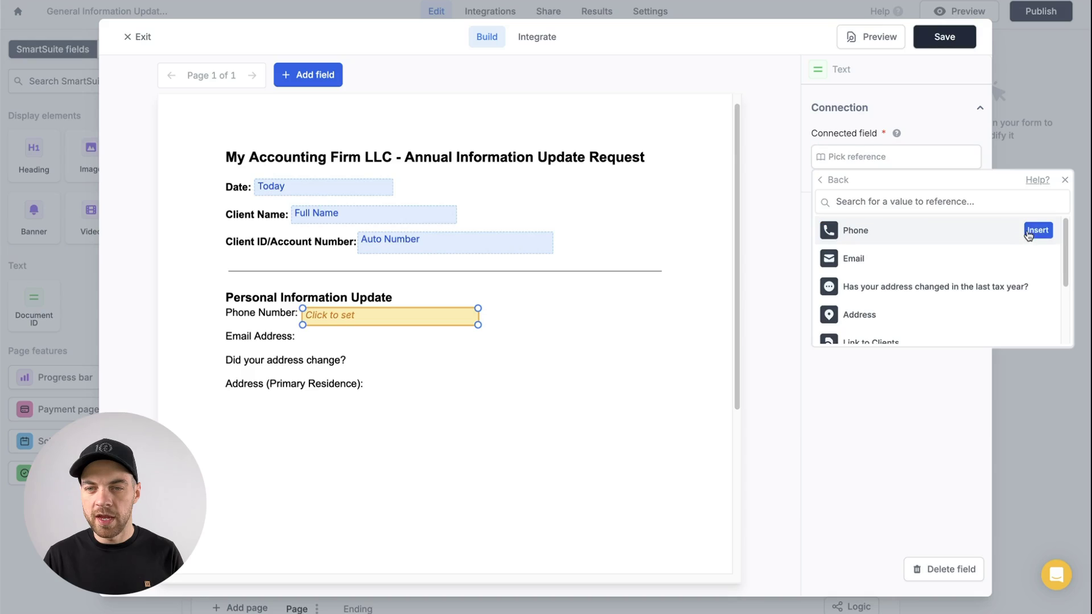
left_click(1036, 231)
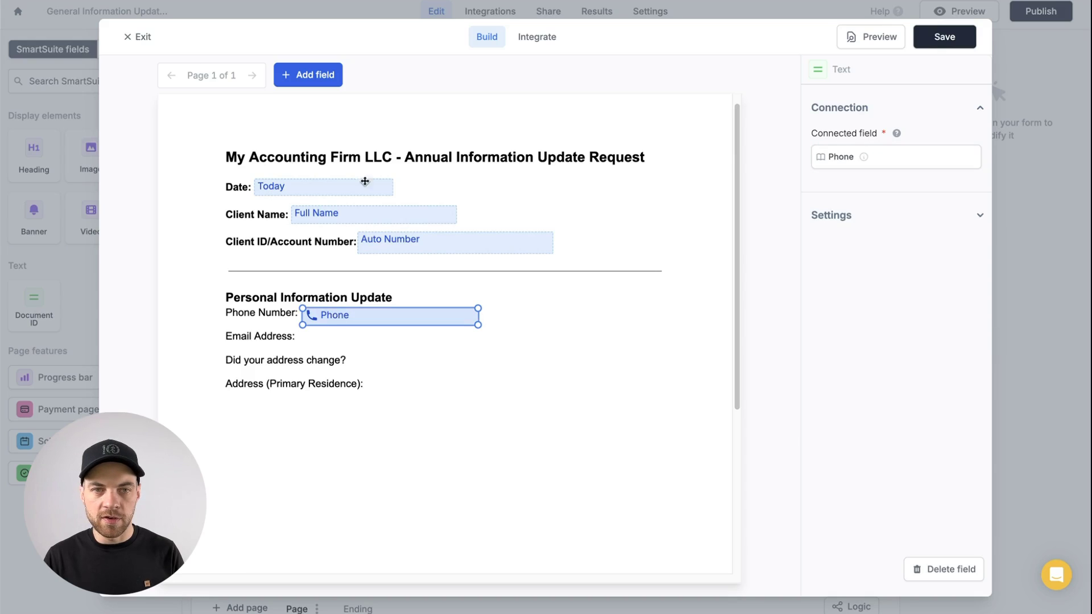
Step: Add a wide box beside Email Address linked to the Email field
left_click(308, 75)
left_click_drag(207, 117, 336, 340)
left_click_drag(394, 375, 474, 347)
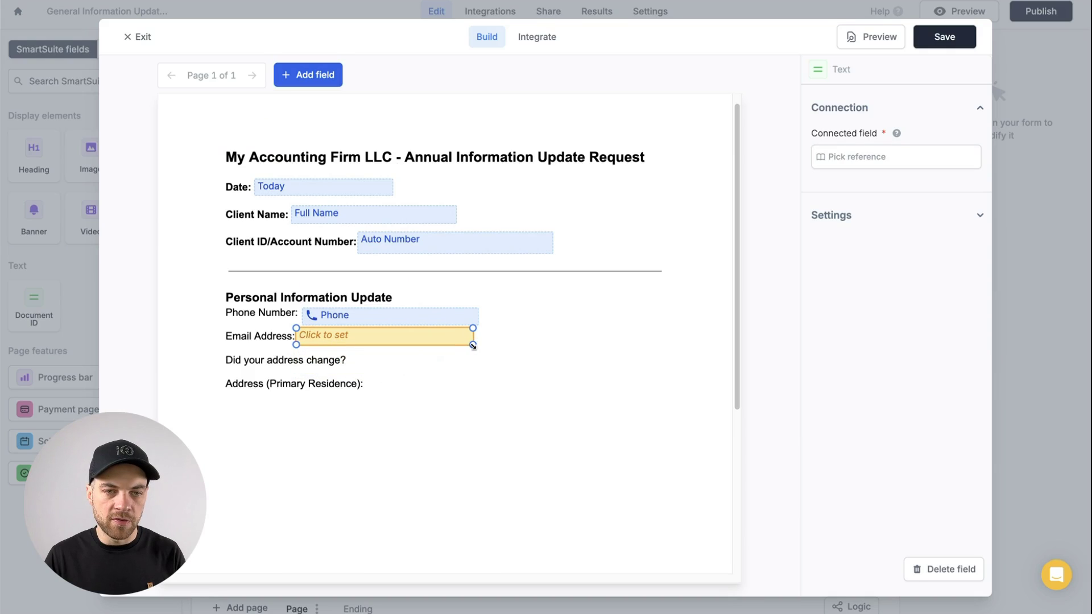
left_click(927, 159)
scroll(932, 223, "down", 3)
left_click(961, 256)
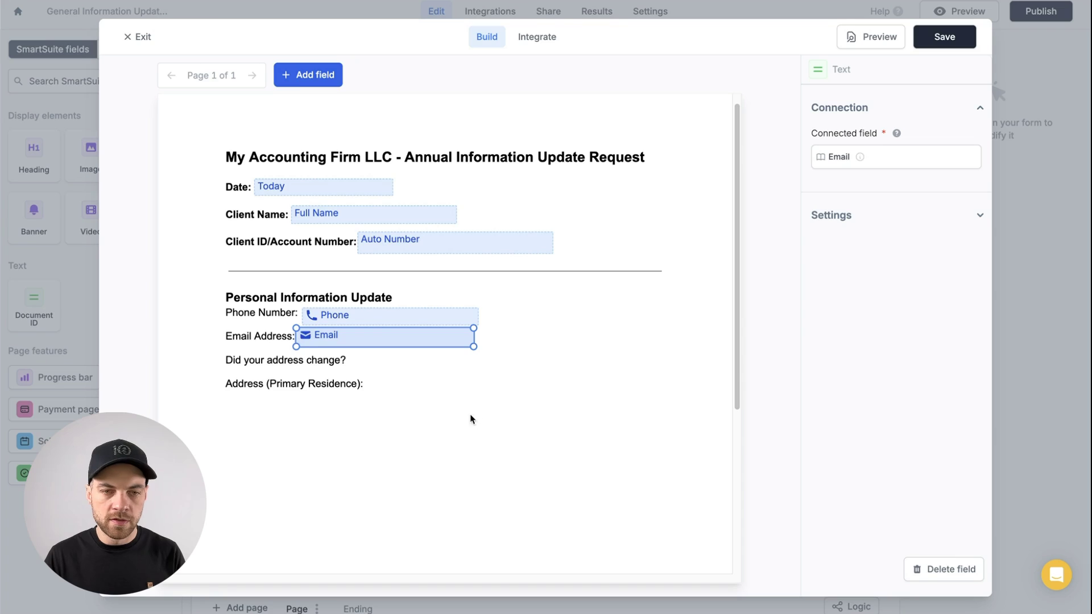
Step: Add the address-change answer box, displayed as text, and resize it
left_click(296, 75)
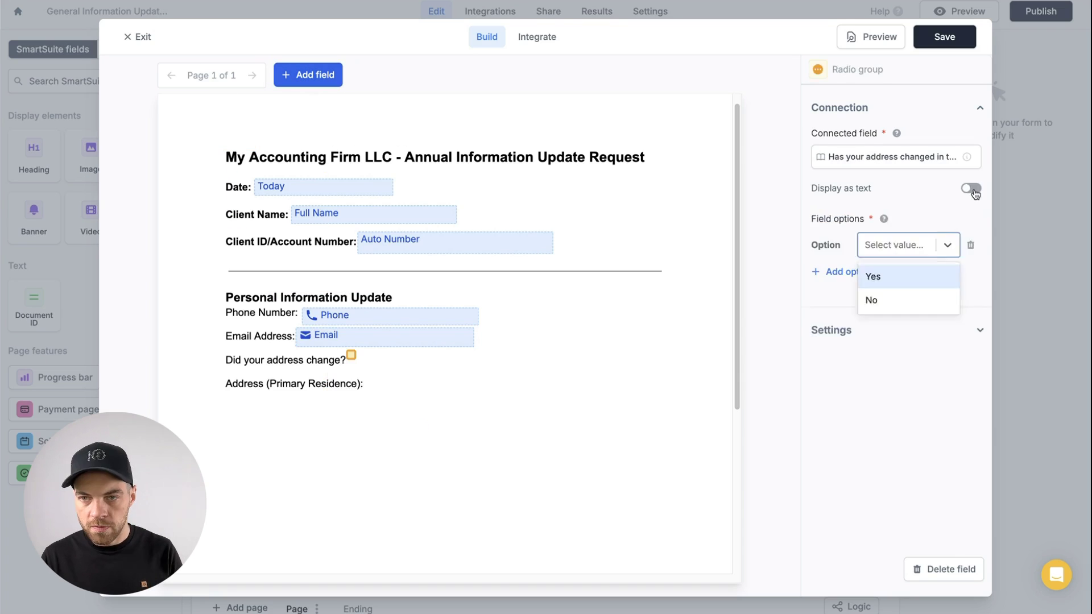
left_click(971, 188)
left_click_drag(444, 396, 469, 370)
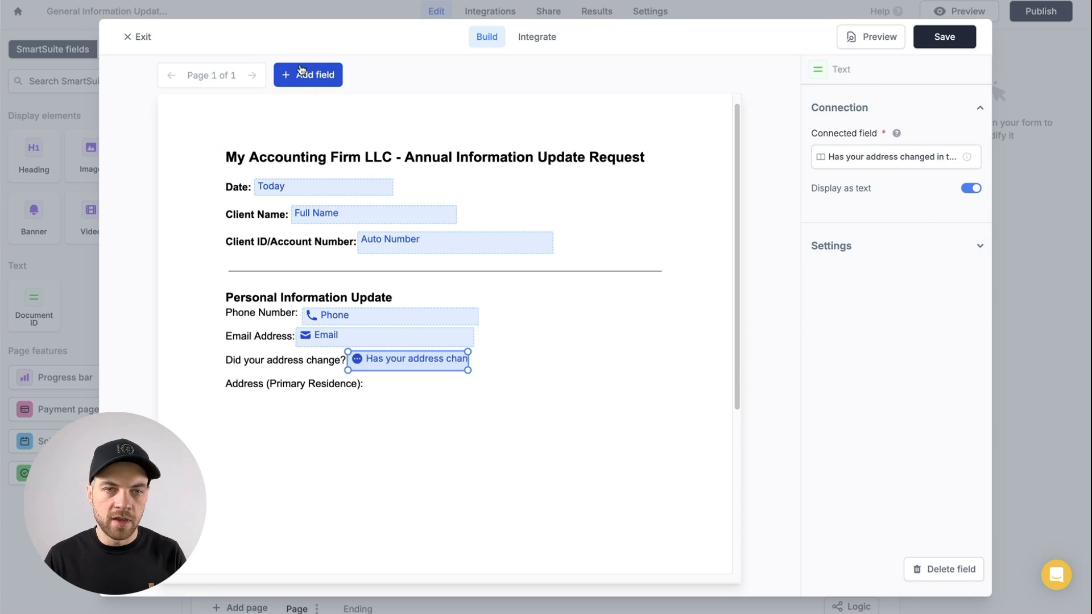
Step: Add an enlarged box under Address (Primary Residence) linked to the Address field
left_click(300, 72)
left_click_drag(209, 130, 265, 419)
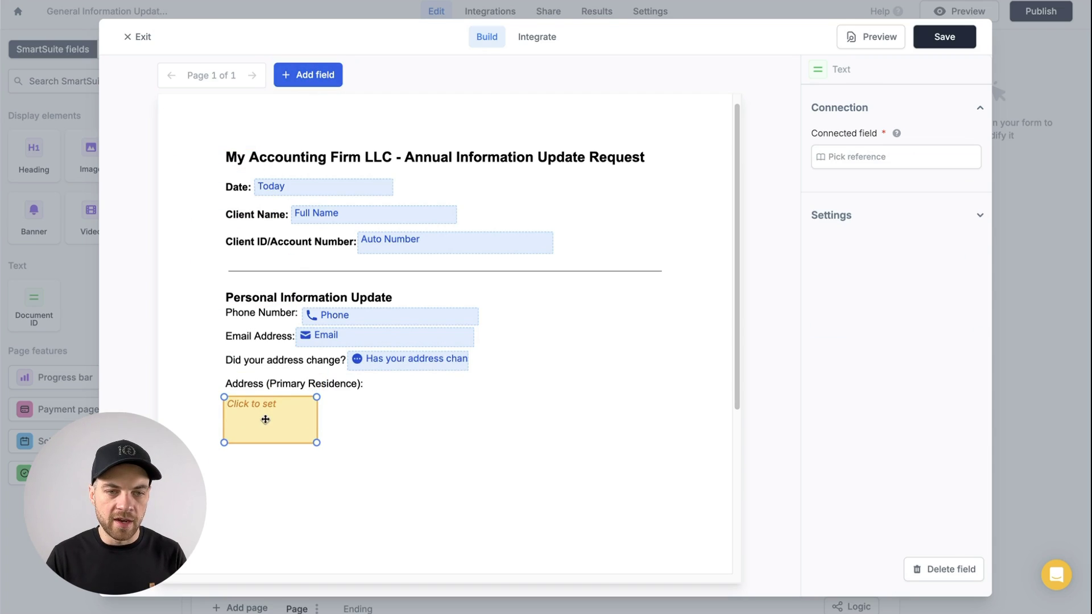
left_click_drag(319, 446, 414, 451)
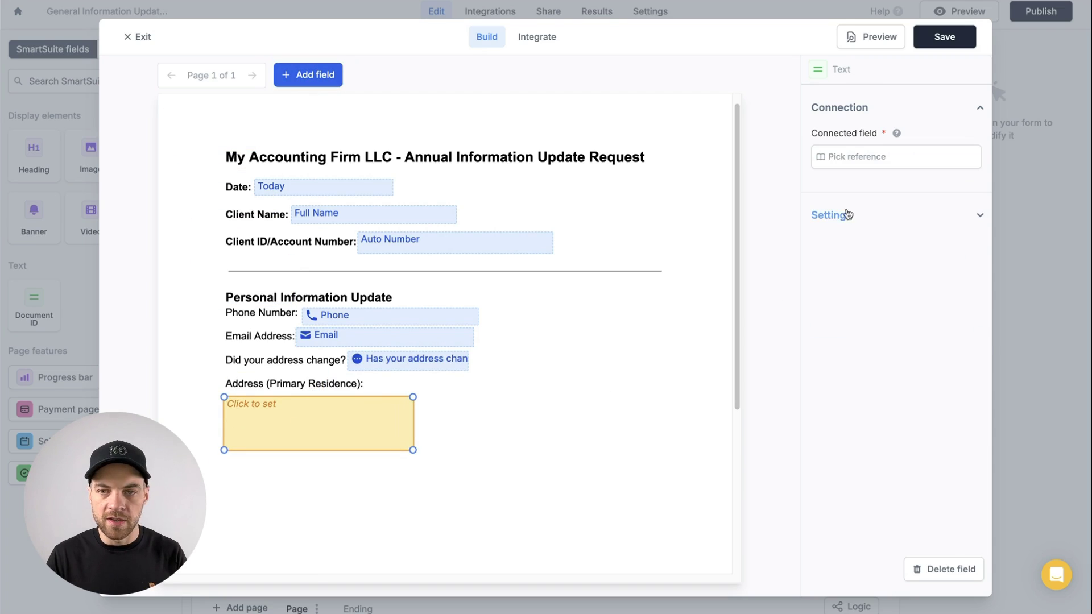
left_click(859, 152)
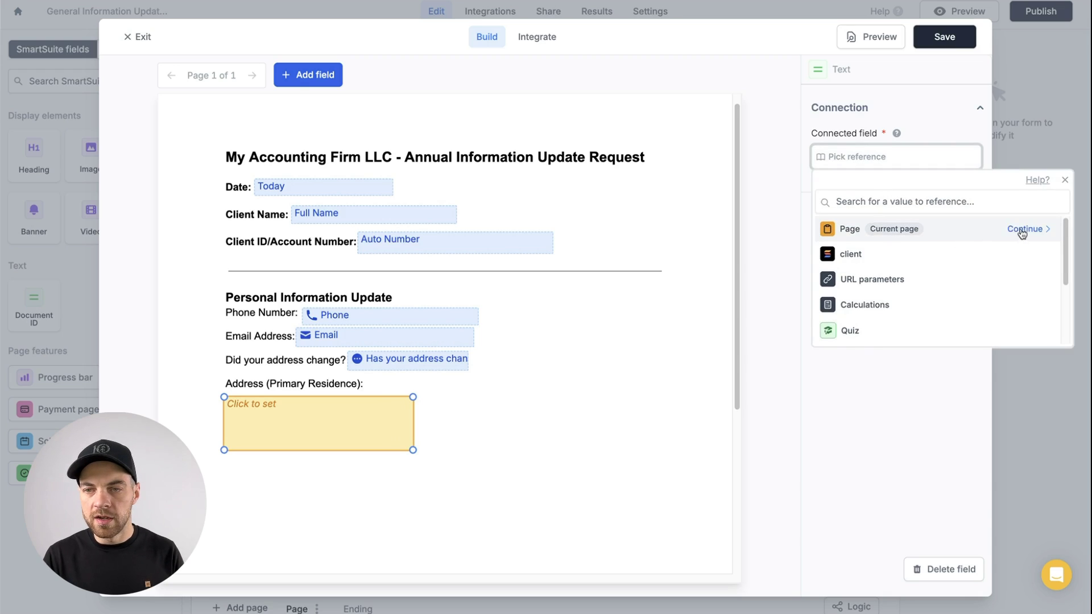
left_click(1019, 229)
scroll(911, 263, "down", 1)
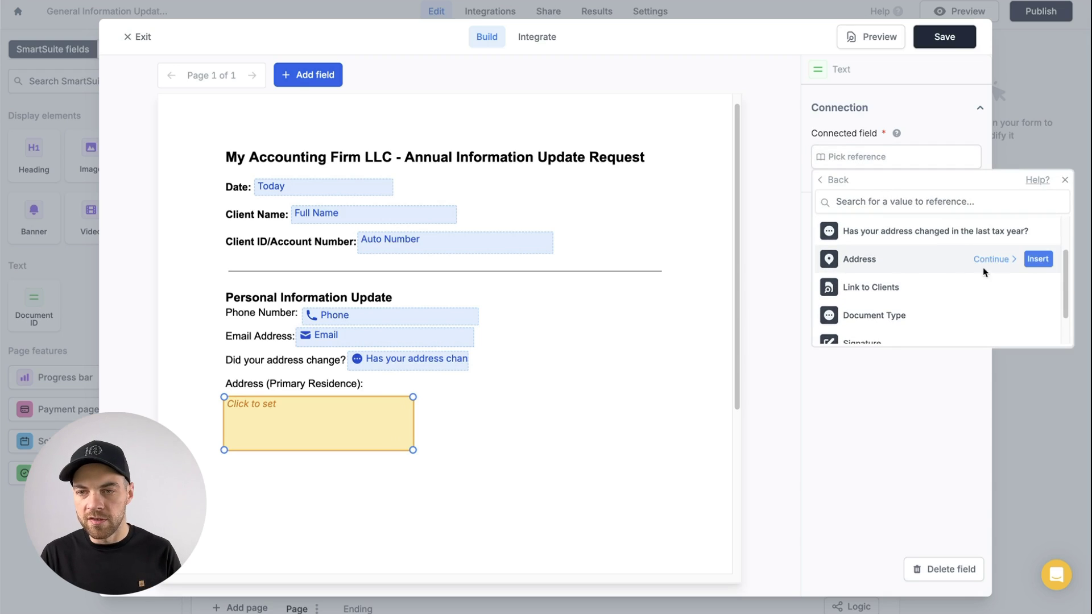
left_click(1039, 260)
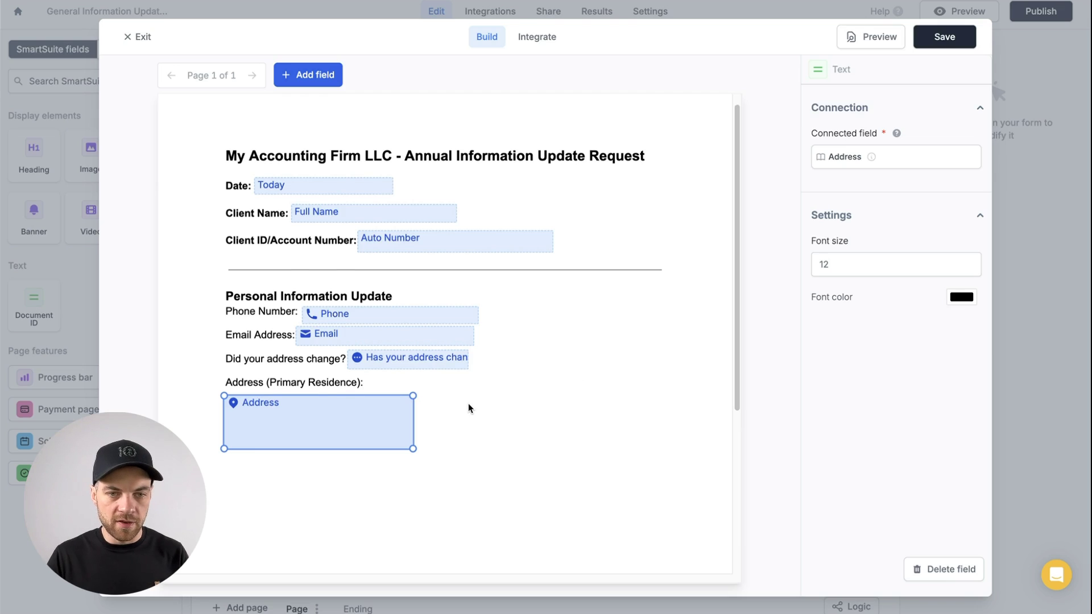
scroll(469, 403, "down", 5)
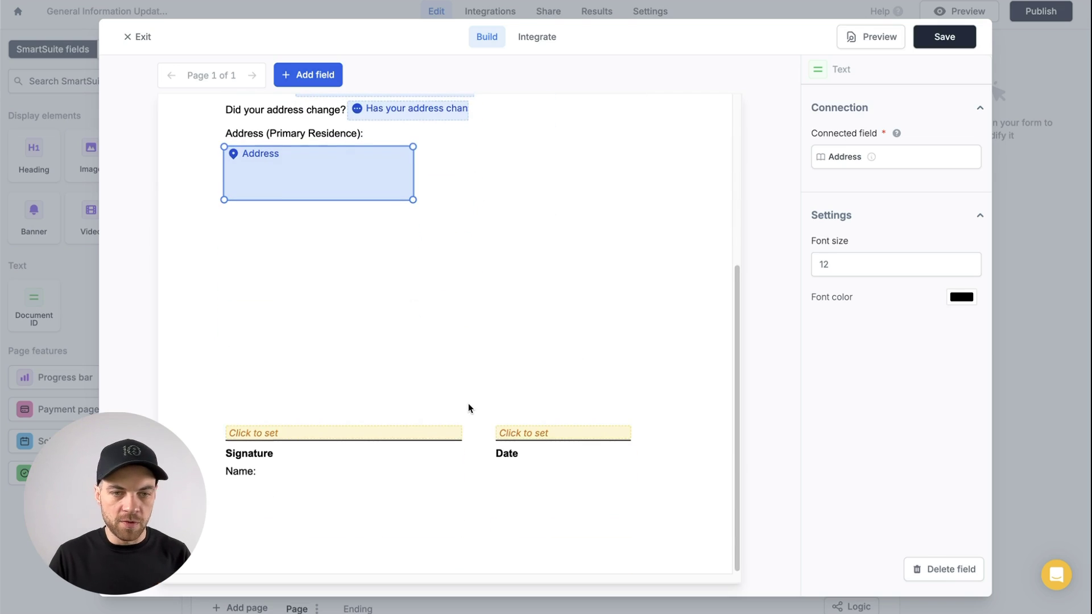
Step: Make the box above the Signature line taller and link it to the Signature field
left_click(283, 432)
mouse_move(462, 426)
left_mouse_down()
mouse_move(457, 400)
mouse_move(432, 391)
mouse_move(445, 405)
left_mouse_up()
left_click(859, 157)
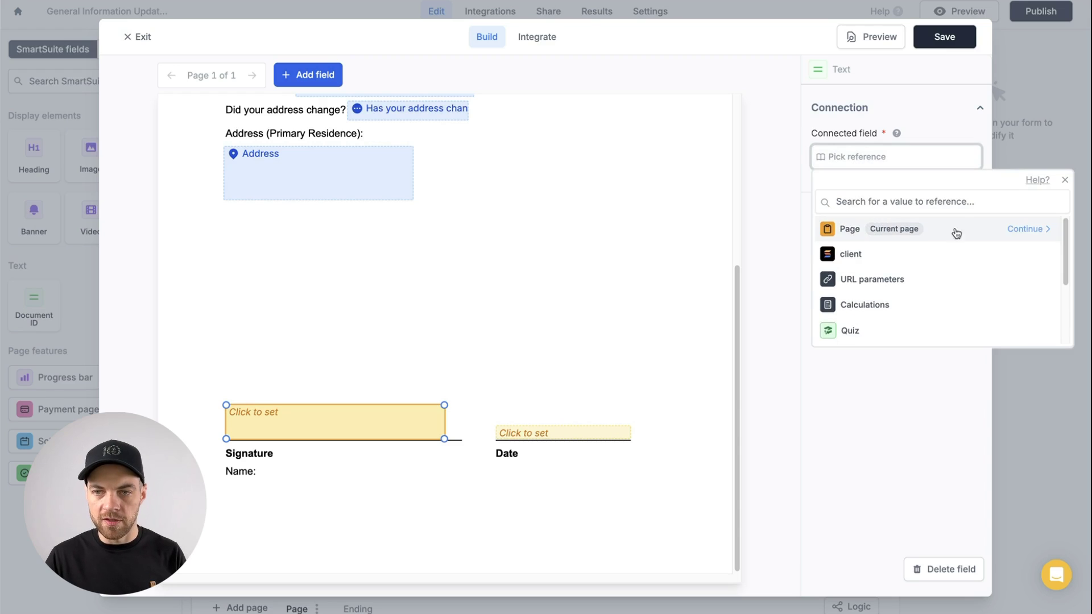
left_click(1027, 229)
scroll(936, 303, "down", 3)
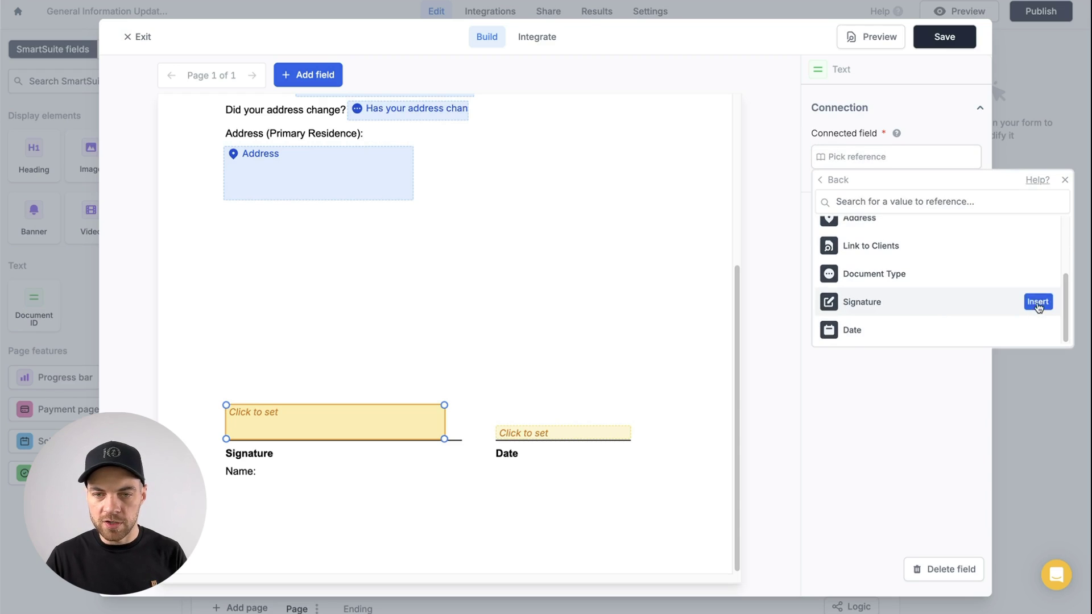
left_click(1038, 303)
Step: Link the box above the Date line to the Date field
left_click(590, 428)
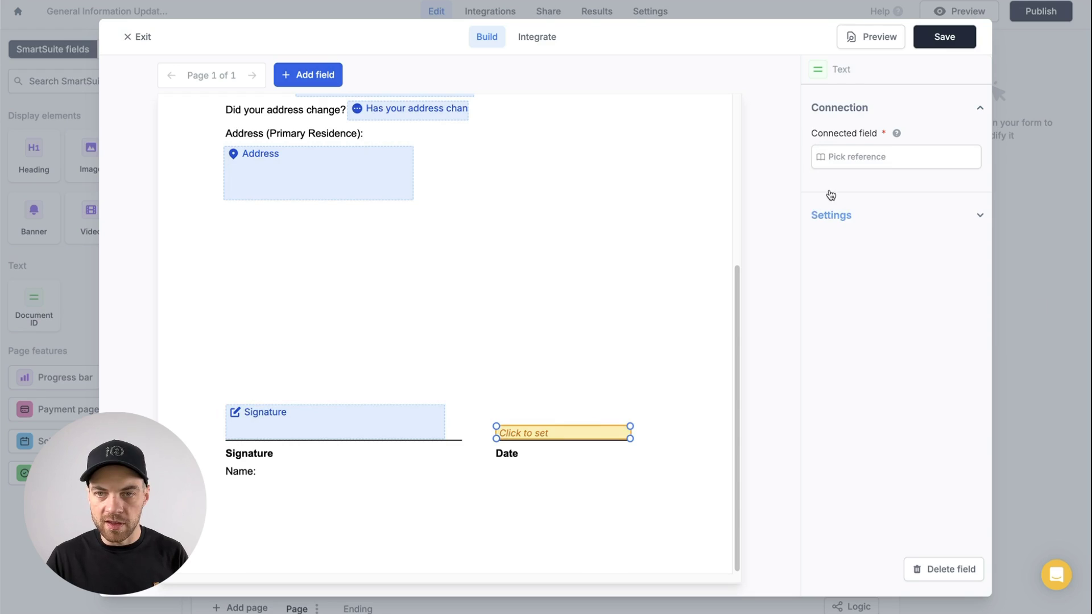
left_click(858, 158)
scroll(898, 264, "down", 1)
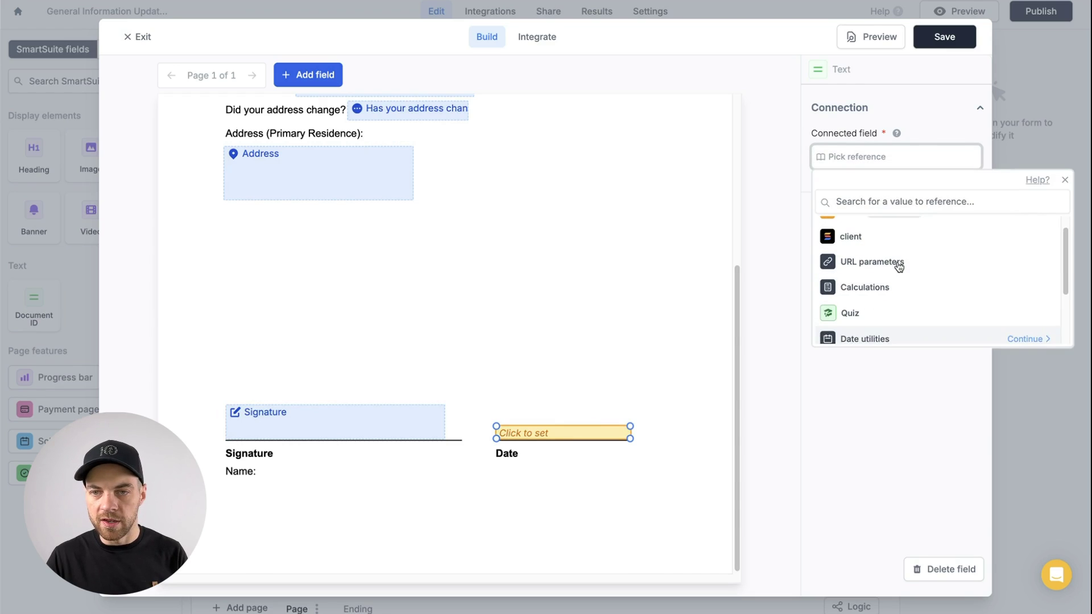
scroll(961, 272, "up", 1)
left_click(1026, 229)
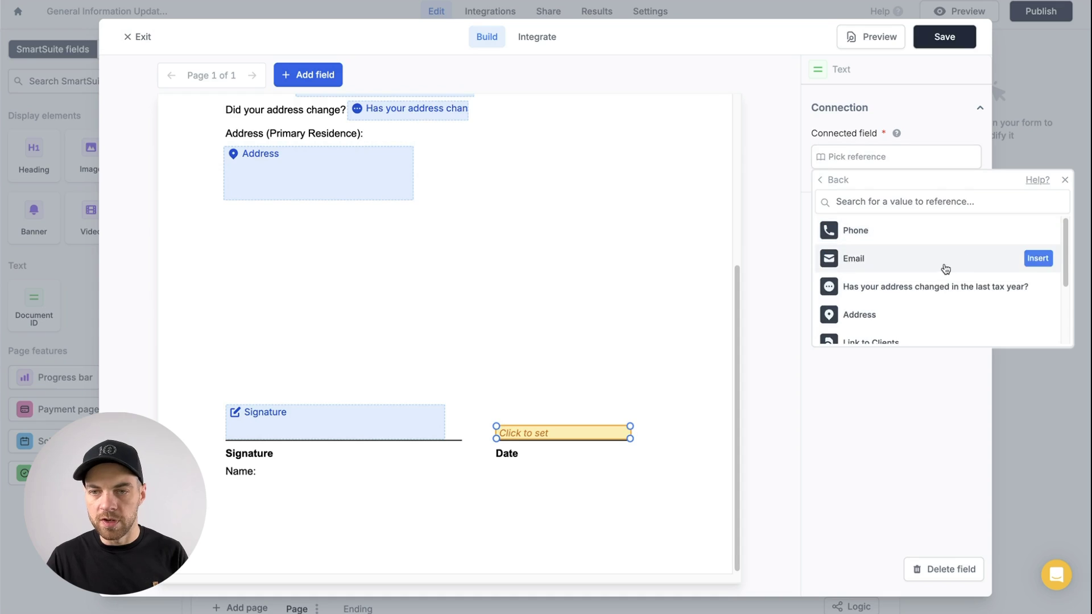
scroll(946, 271, "down", 3)
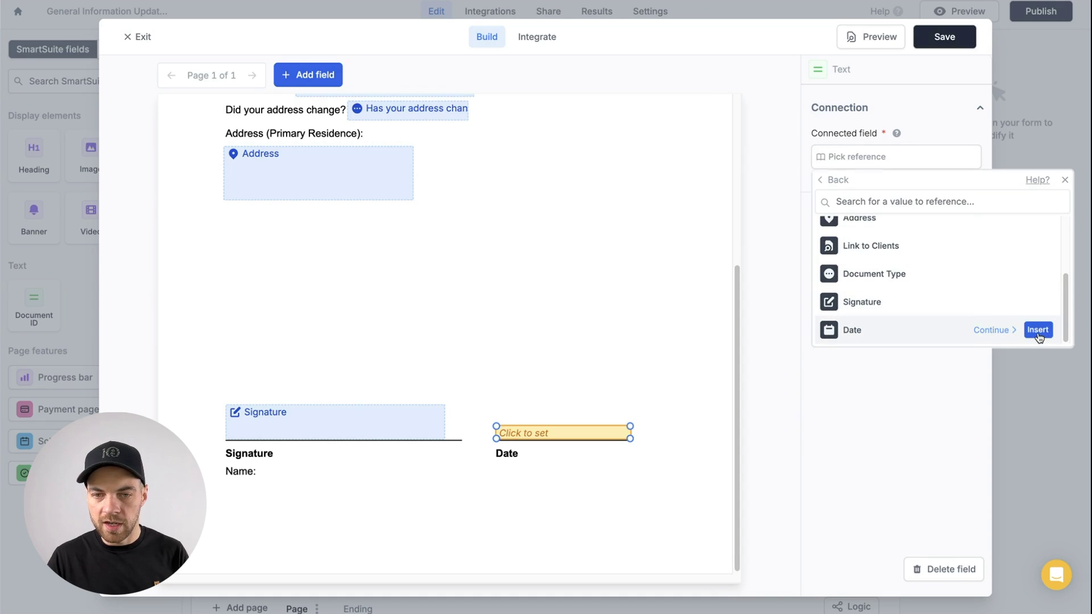
left_click(1037, 330)
Step: Save the PDF field mappings and exit the PDF editor
scroll(512, 342, "up", 5)
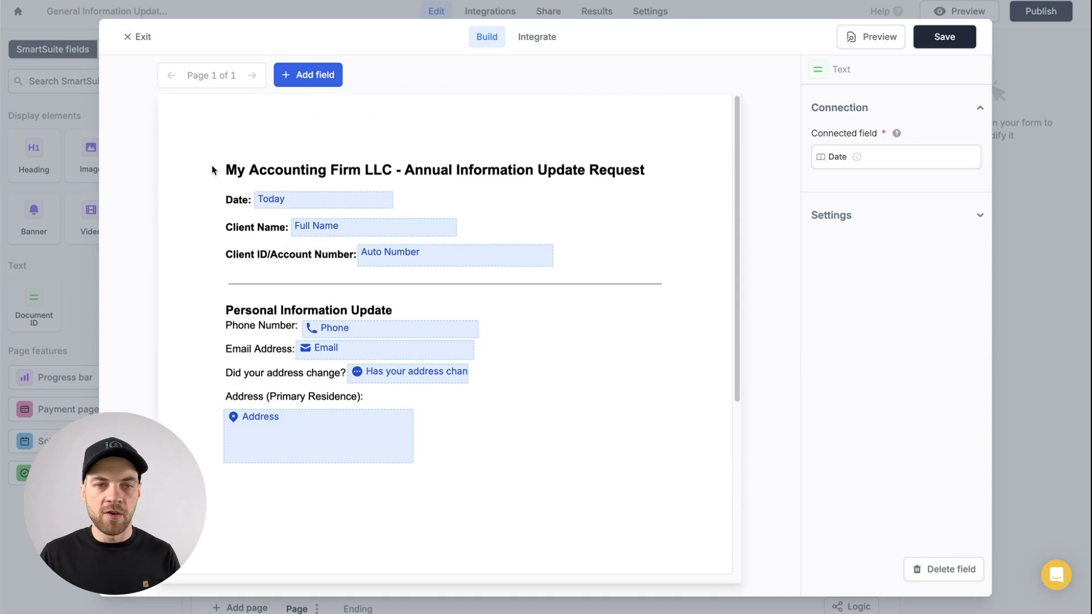
scroll(434, 246, "down", 5)
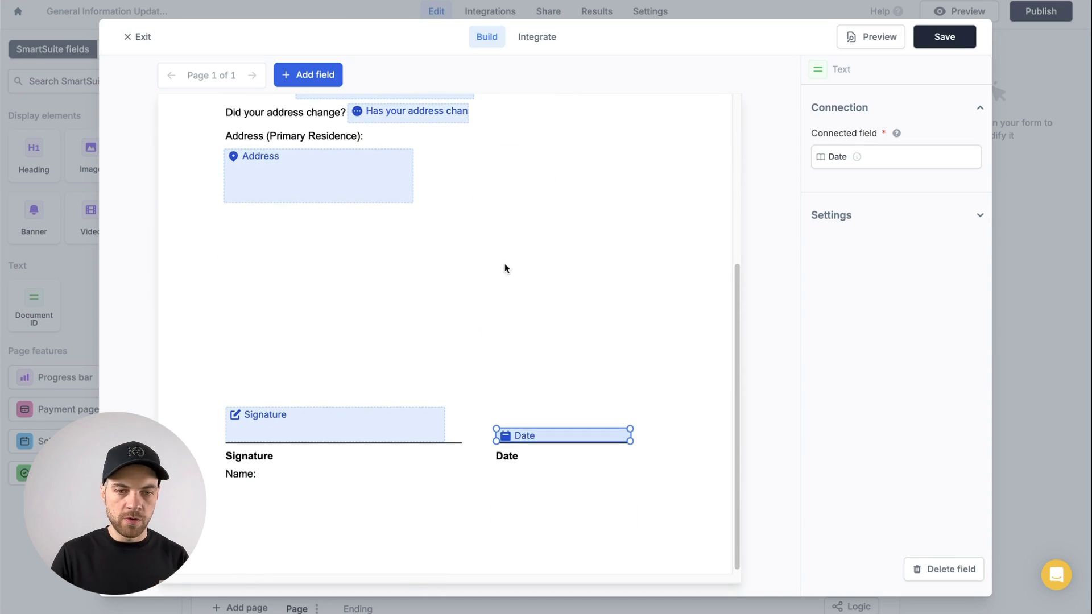
scroll(506, 269, "up", 2)
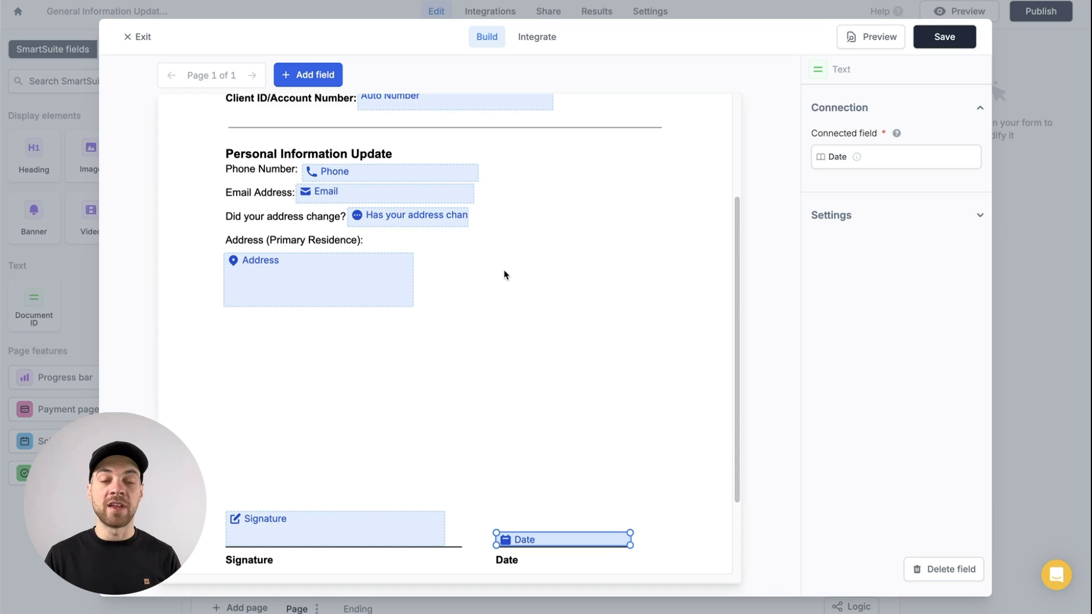
scroll(515, 275, "up", 3)
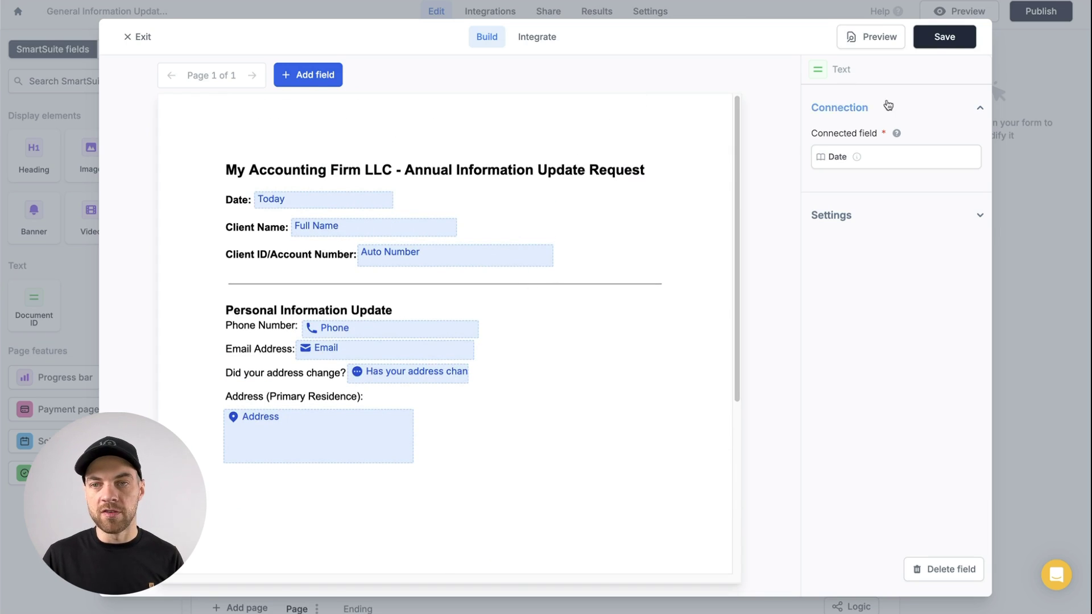
left_click(943, 38)
left_click(129, 41)
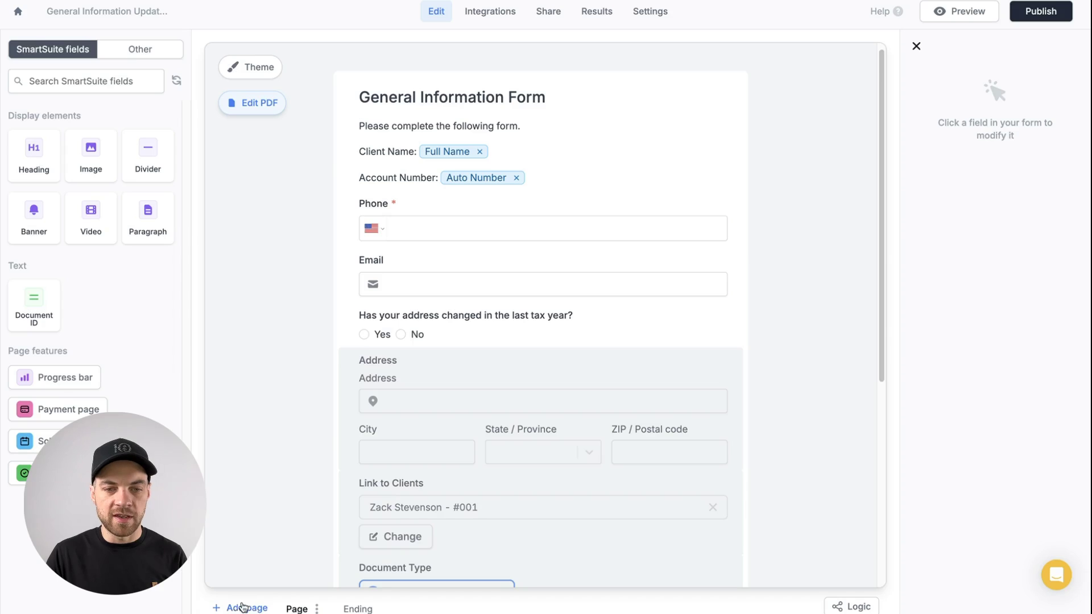
Step: Turn off confetti and delete the subtitle on the Thank you ending
left_click(347, 609)
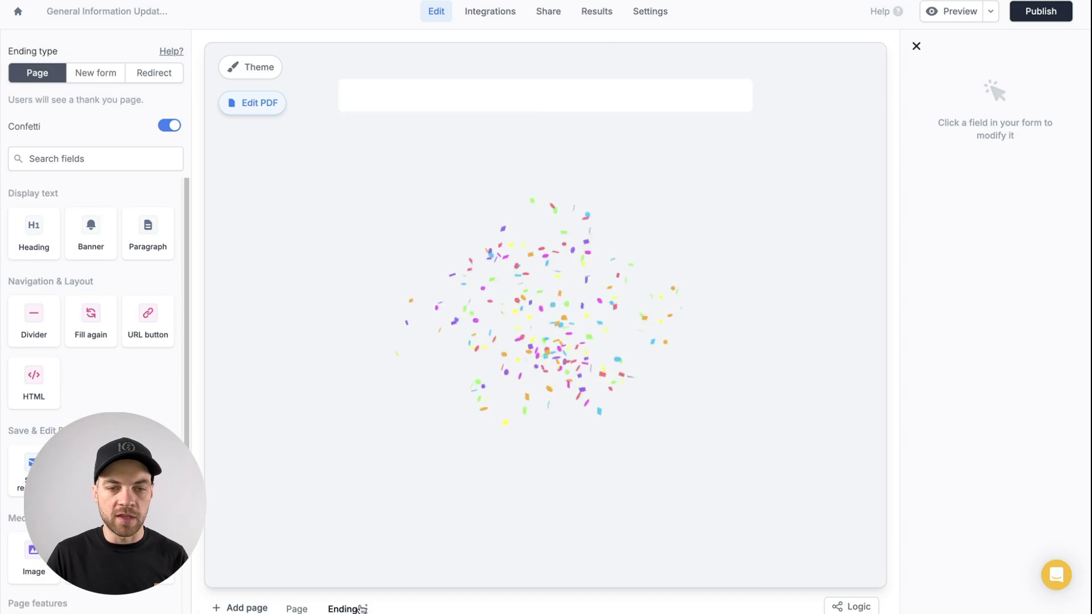
left_click(169, 125)
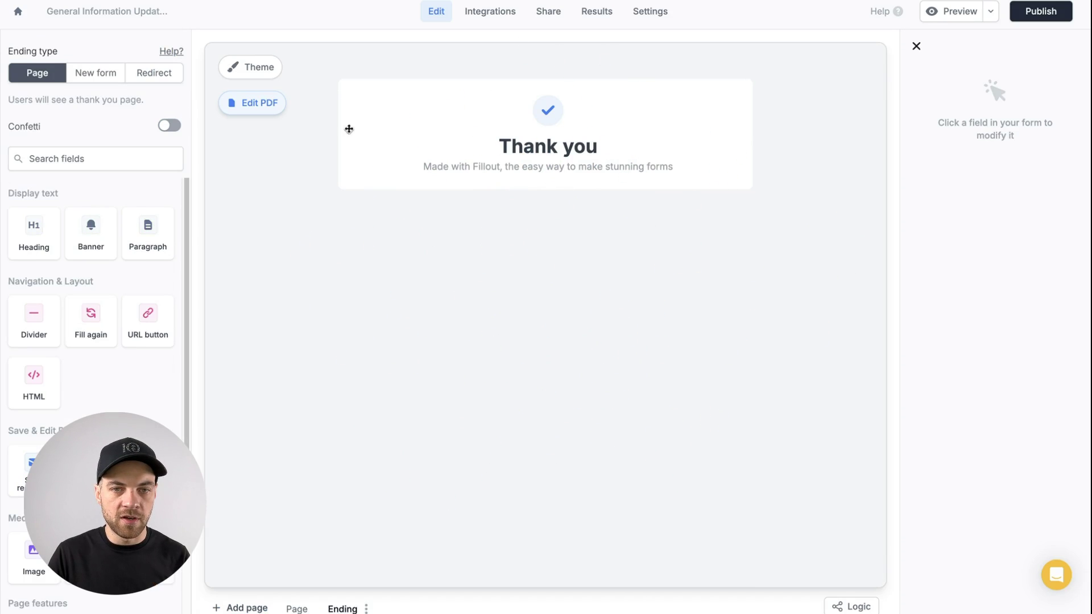
triple_click(485, 166)
key("BackSpace")
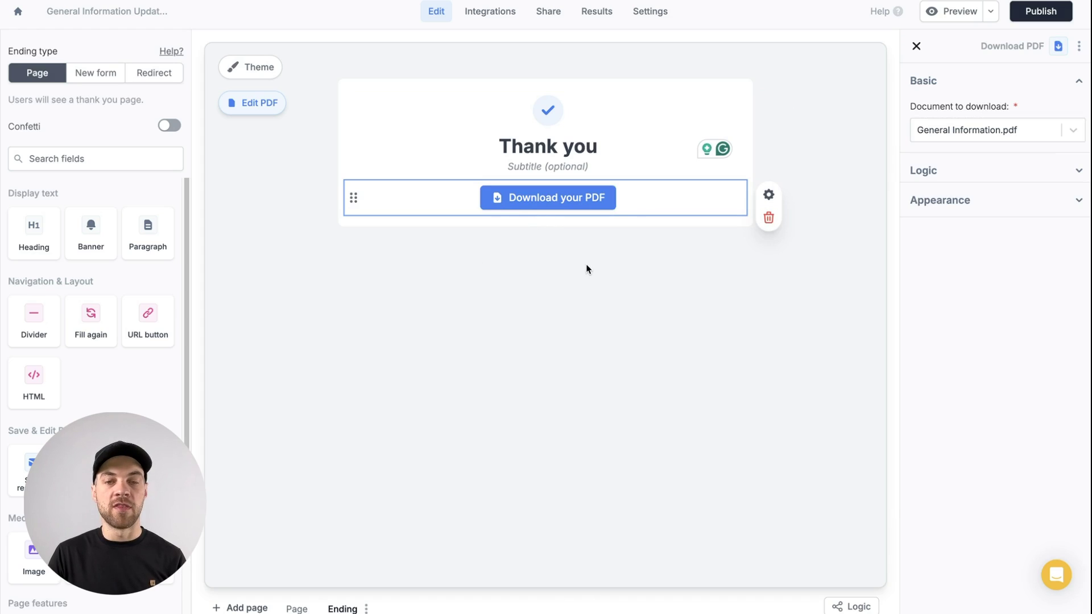
Step: Publish the form and copy its published link
left_click(1021, 15)
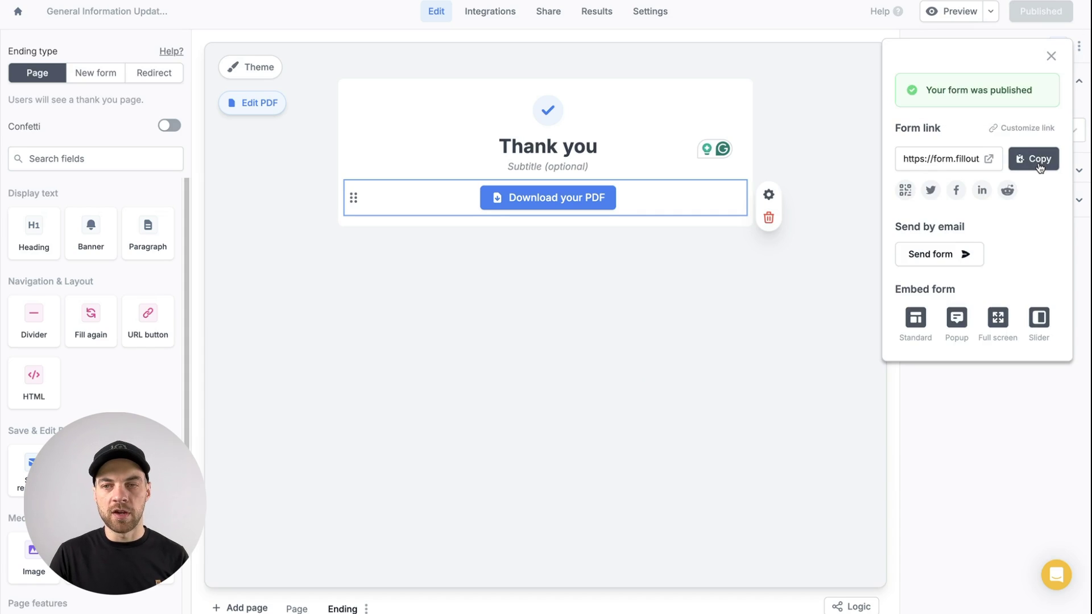
left_click(1034, 162)
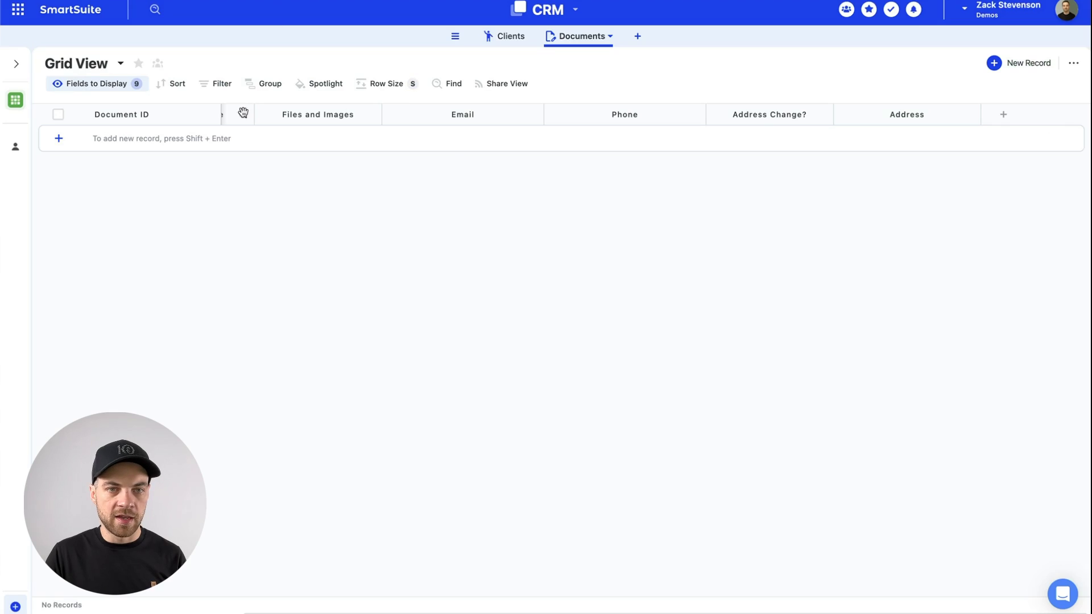
left_click(518, 46)
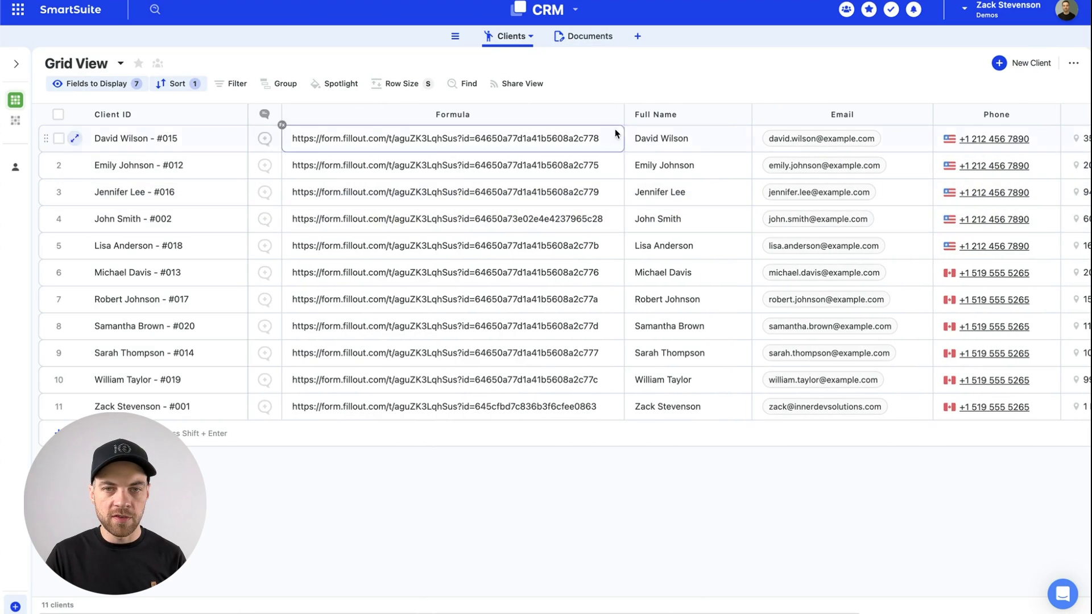
Step: Narrow the Formula column, copy the last client's form link, and open a private window
left_click_drag(523, 119, 489, 117)
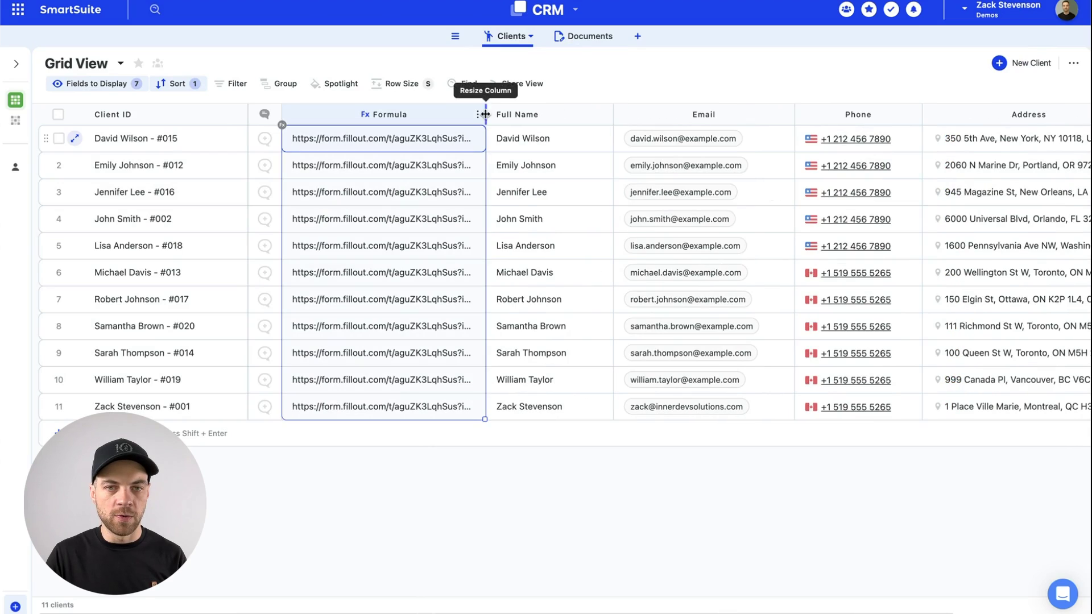
left_click(354, 406)
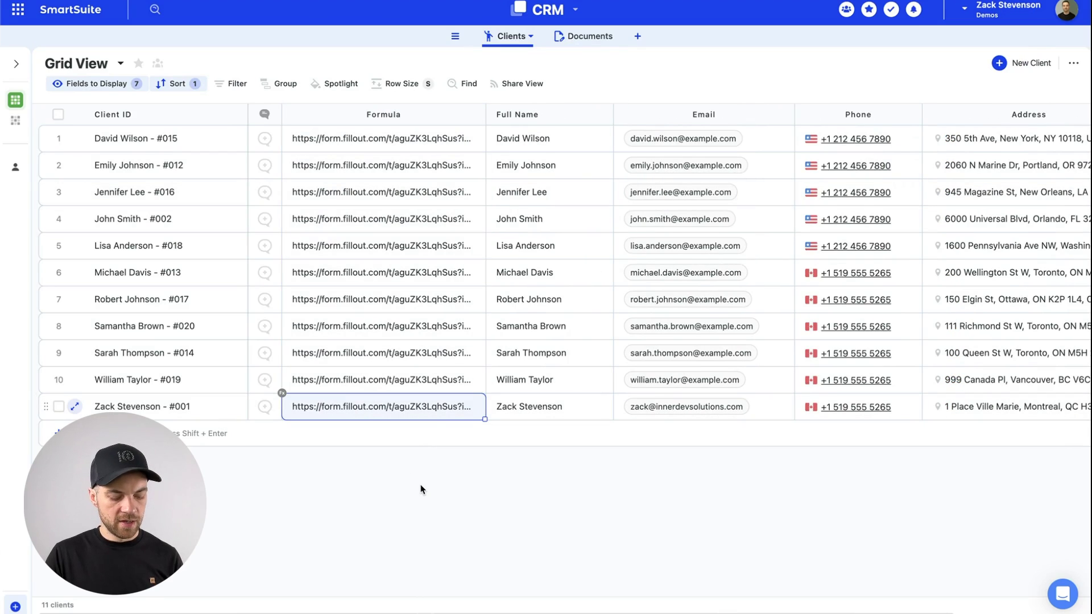
key("ctrl+c")
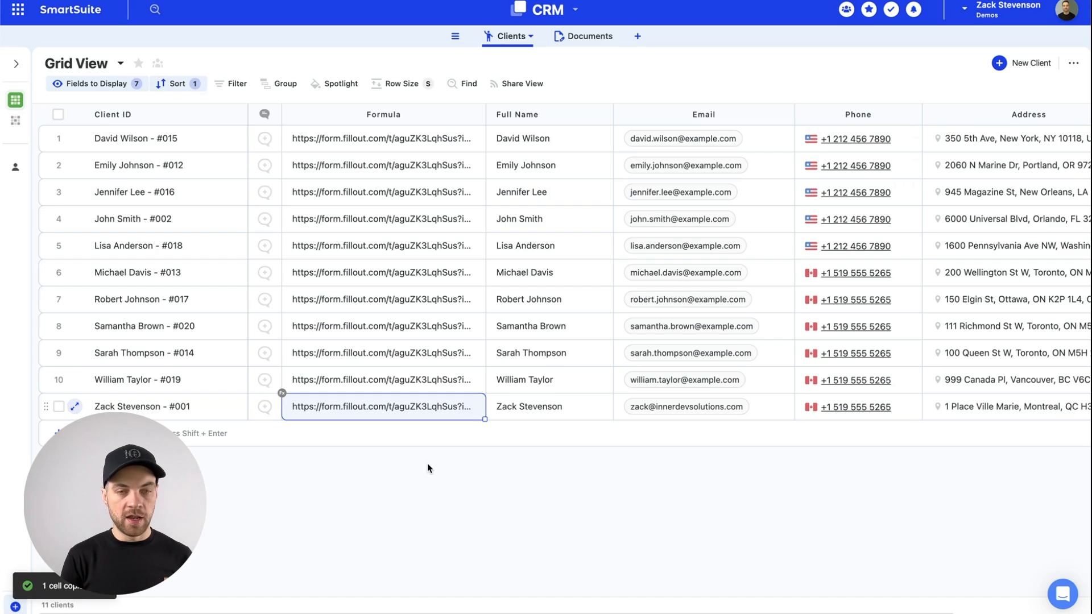
key("super+shift+n")
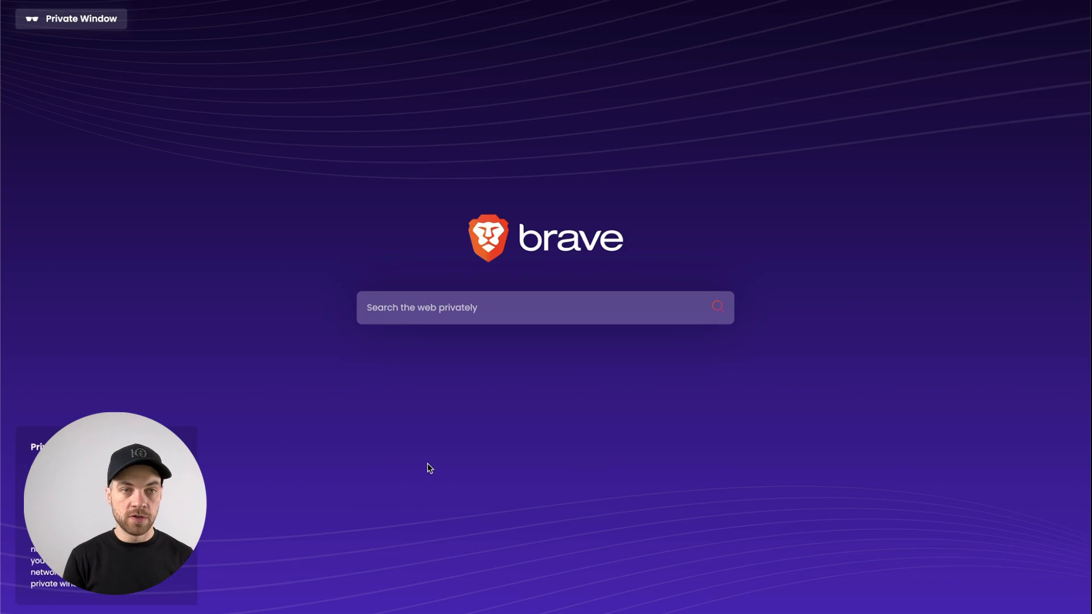
Step: Load the copied prefilled form link and check the prefilled client name and account number
key("ctrl+v")
key("Escape")
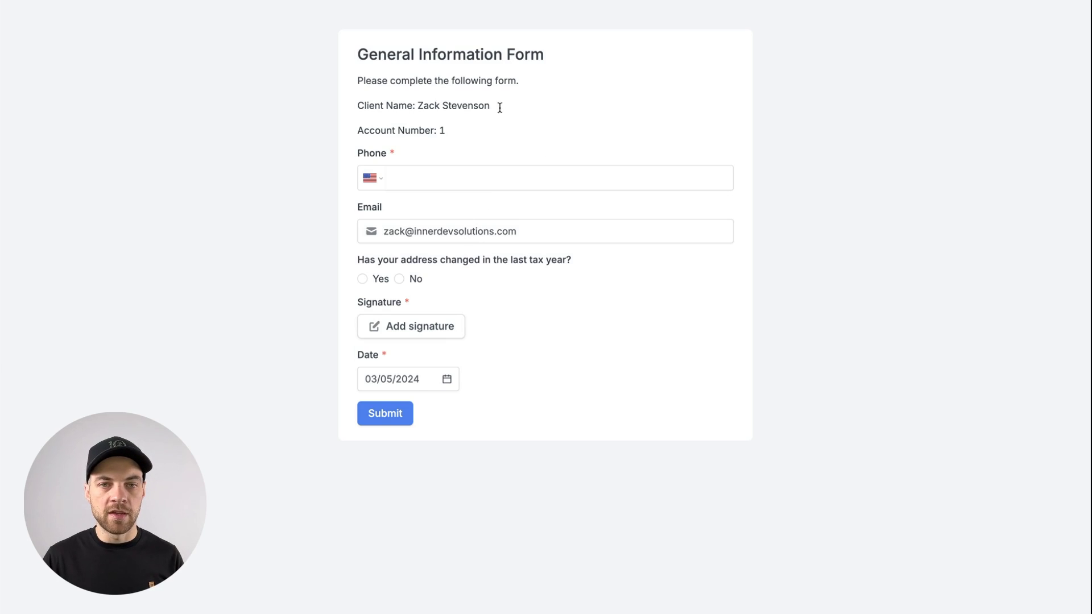
left_click_drag(500, 108, 440, 132)
left_click(444, 123)
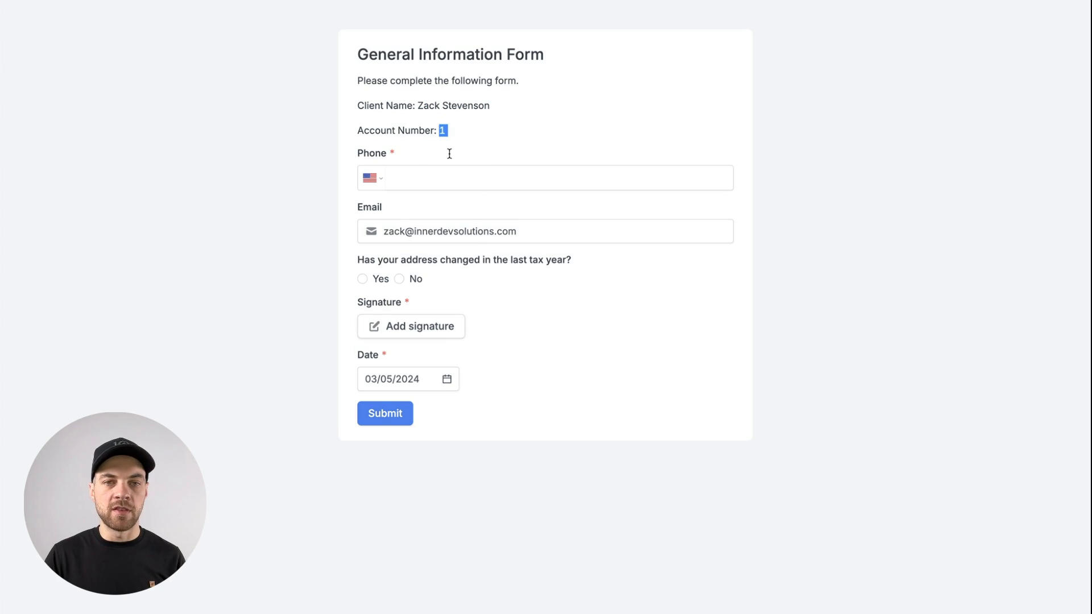
left_click(449, 154)
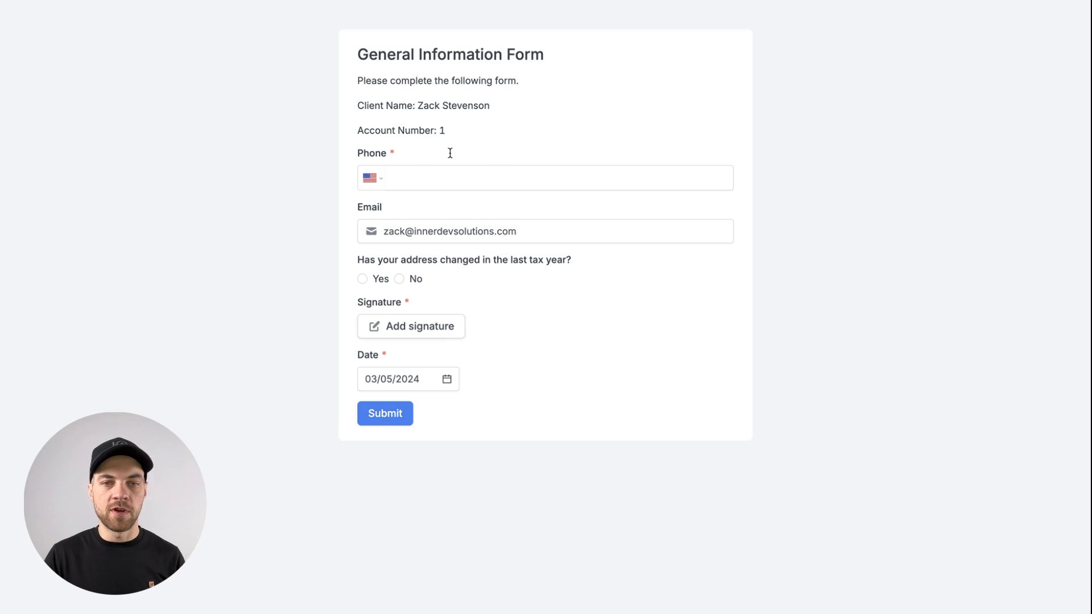
Step: Enter the client's phone number and answer No to the address-change question
left_click(417, 177)
type("519) ")
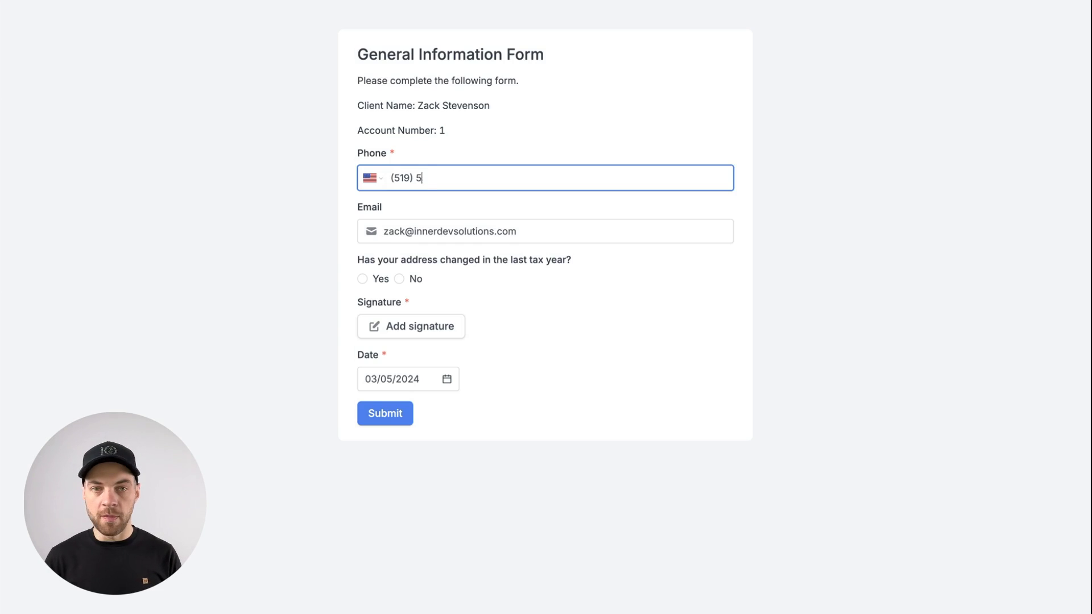
type("555-1234")
left_click(543, 232)
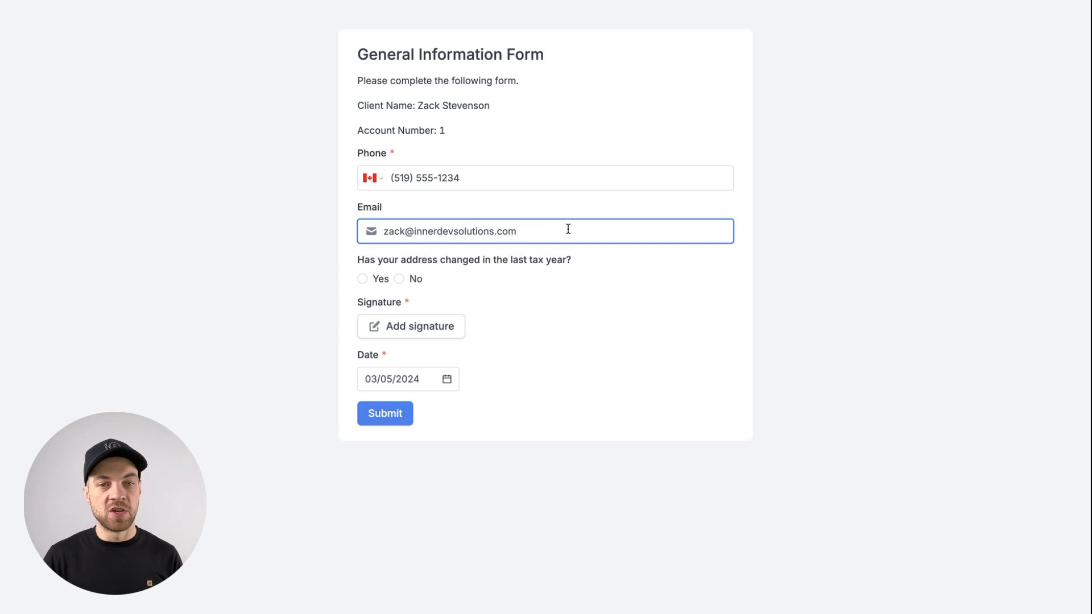
left_click_drag(568, 230, 407, 230)
left_click(200, 235)
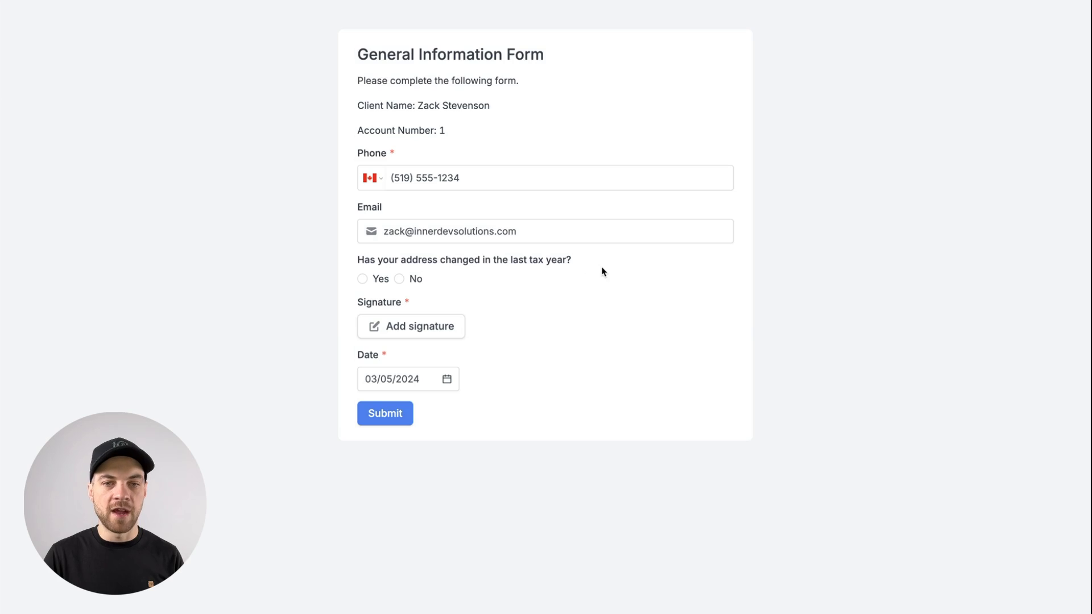
left_click(362, 279)
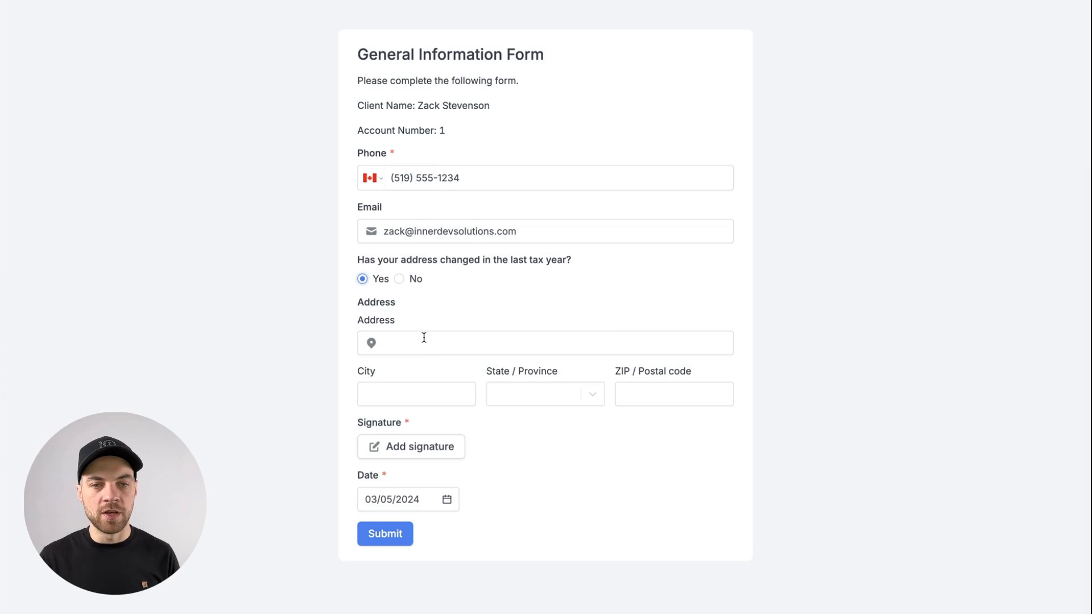
left_click(399, 279)
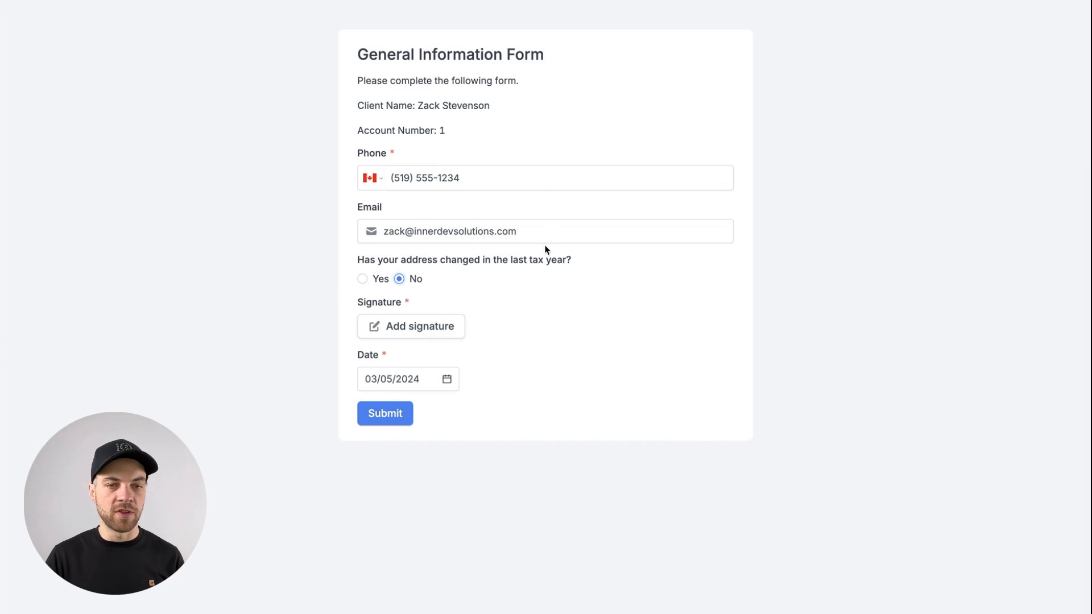
Step: Draw and save a signature, then submit the form
left_click(421, 331)
left_click_drag(428, 146, 651, 158)
left_click(698, 230)
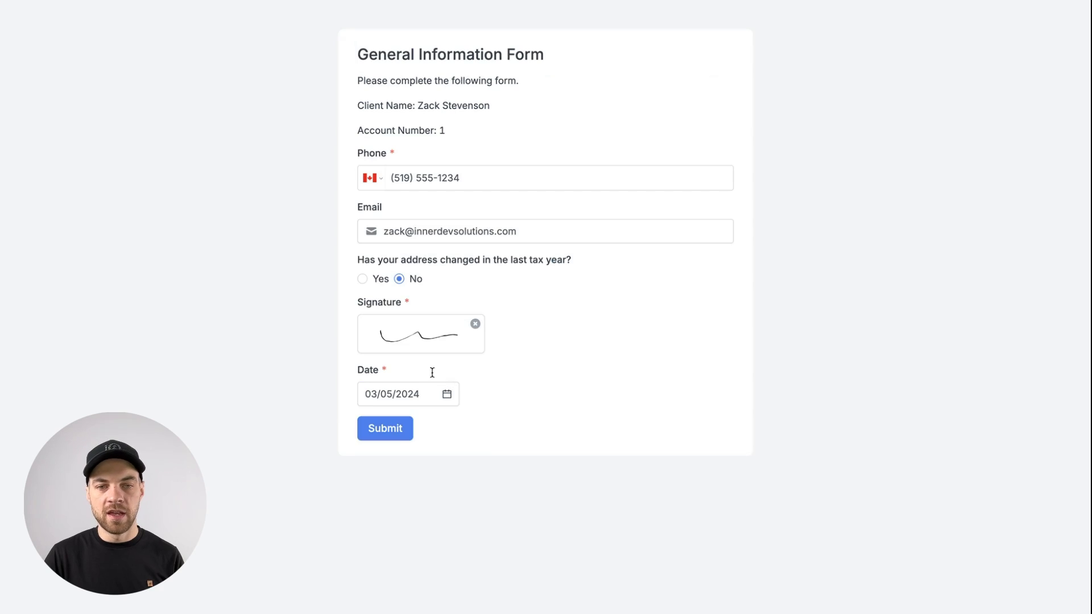
left_click(388, 430)
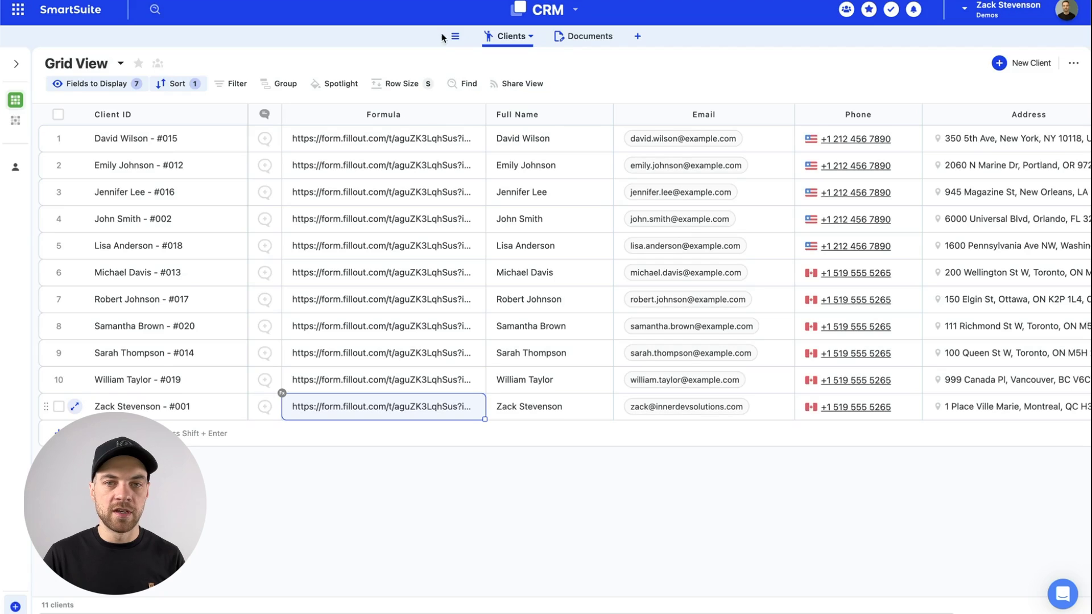
Step: Go to the Documents table and inspect the new record's Document ID and linked client
left_click(568, 42)
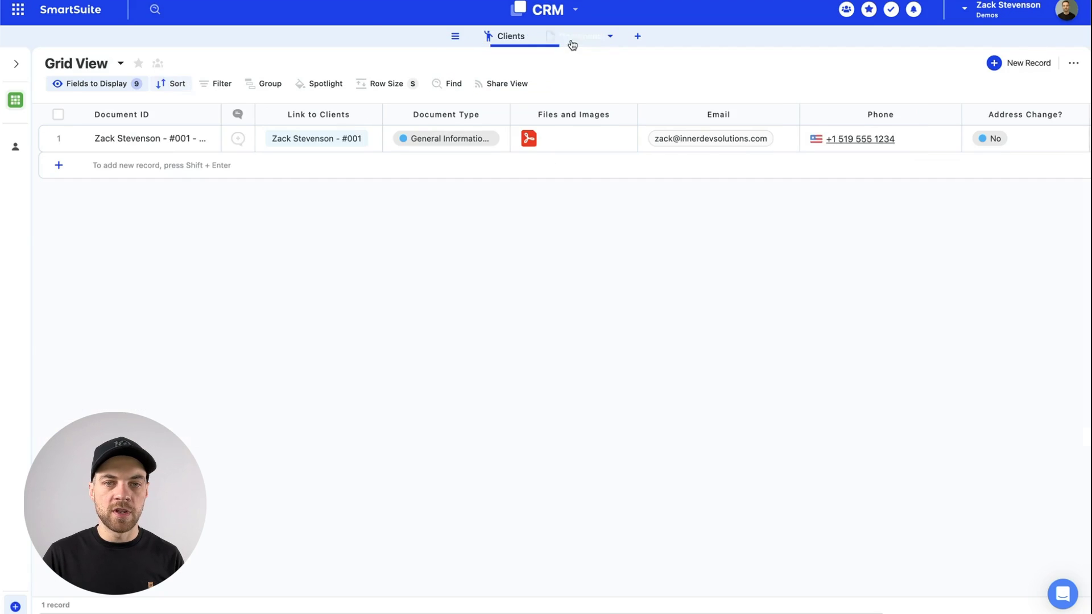
left_click(201, 144)
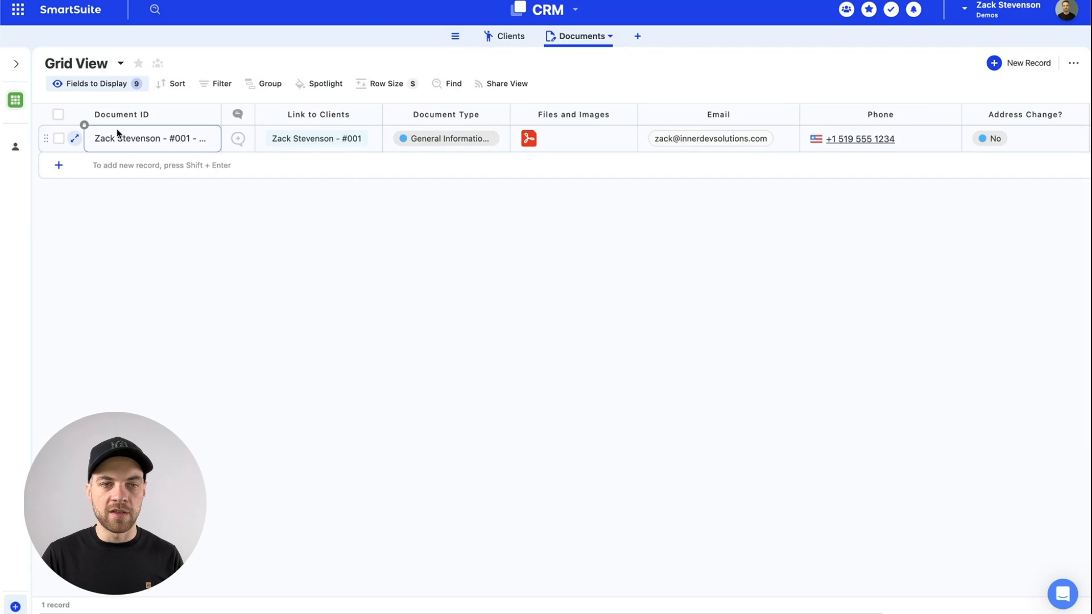
left_click(296, 138)
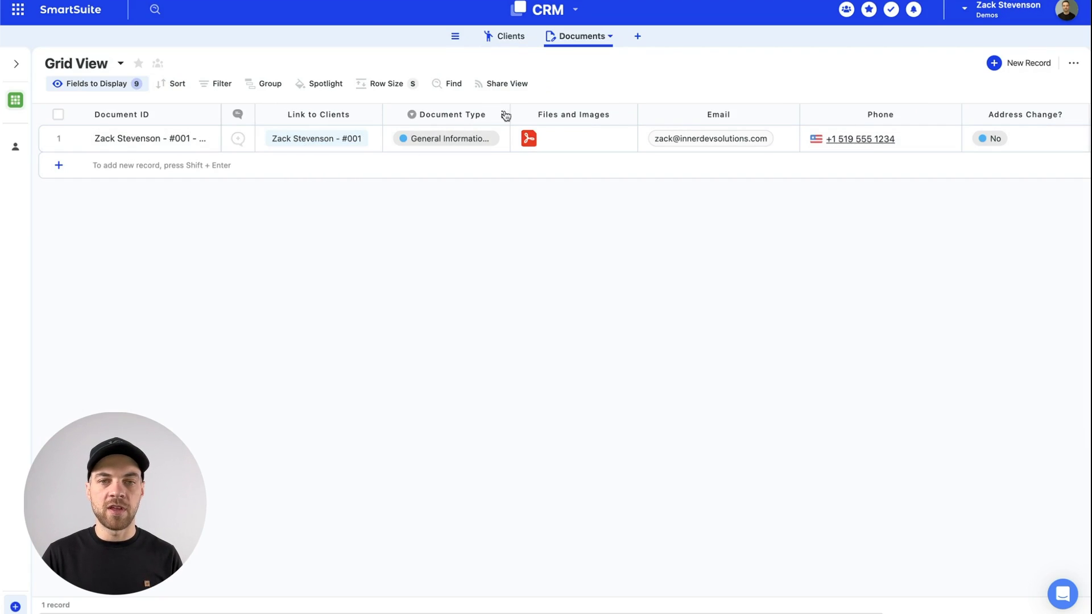
Step: Widen the Document Type column and preview the record's attached filled PDF
left_click_drag(512, 111, 529, 112)
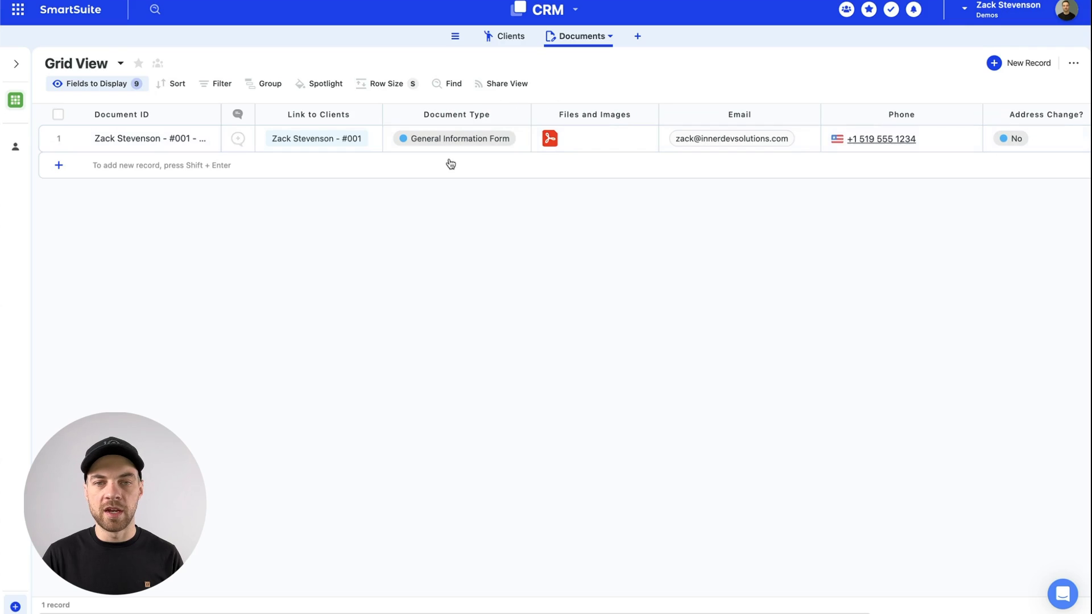
left_click(498, 141)
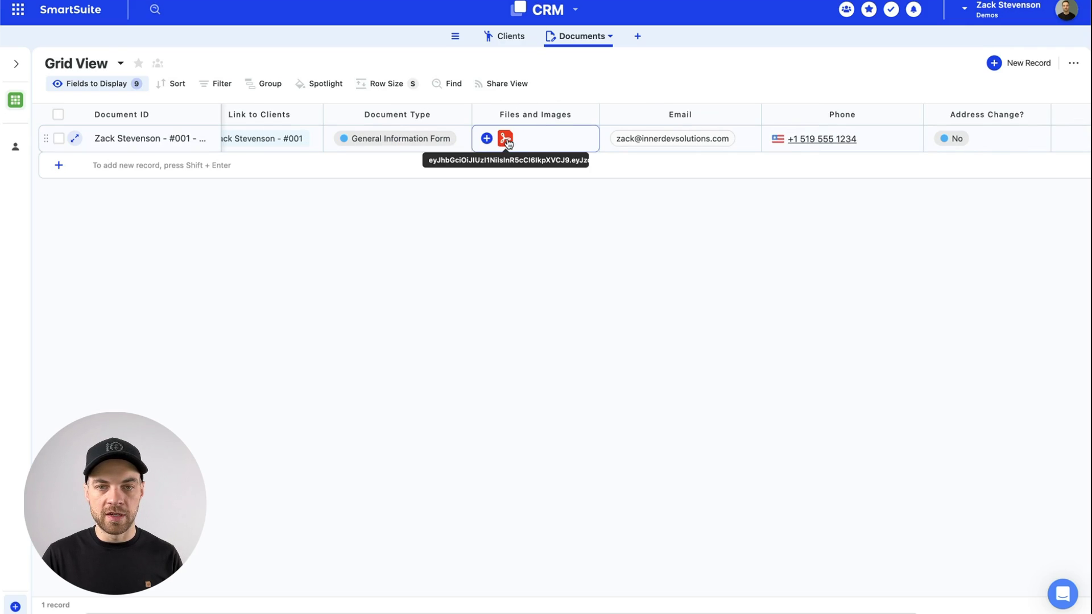
left_click(506, 140)
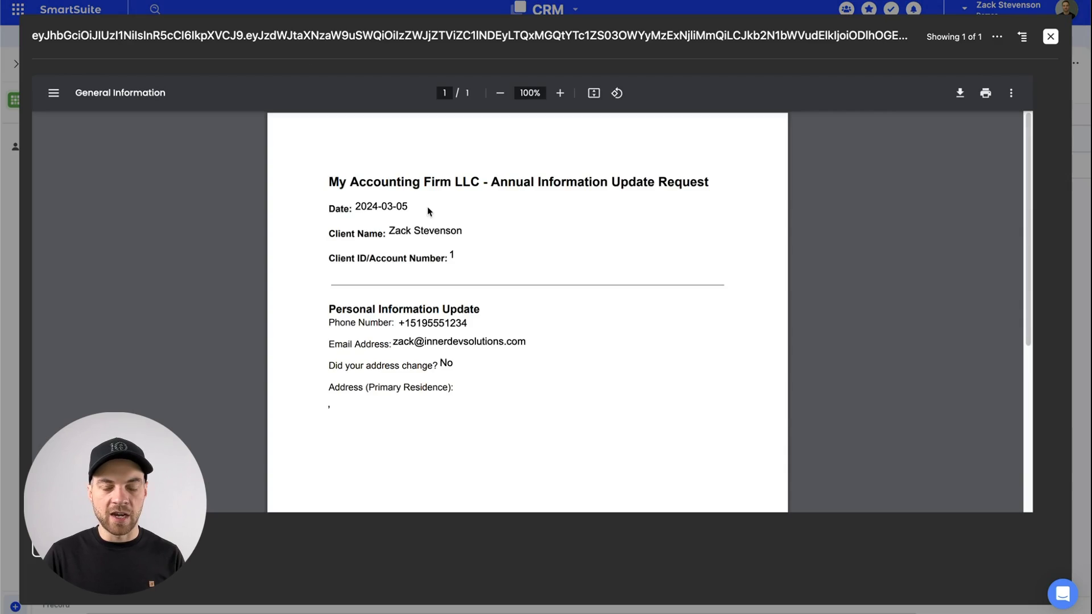
Step: Review the filled PDF's fields, signature and date, then close the preview
scroll(335, 193, "down", 2)
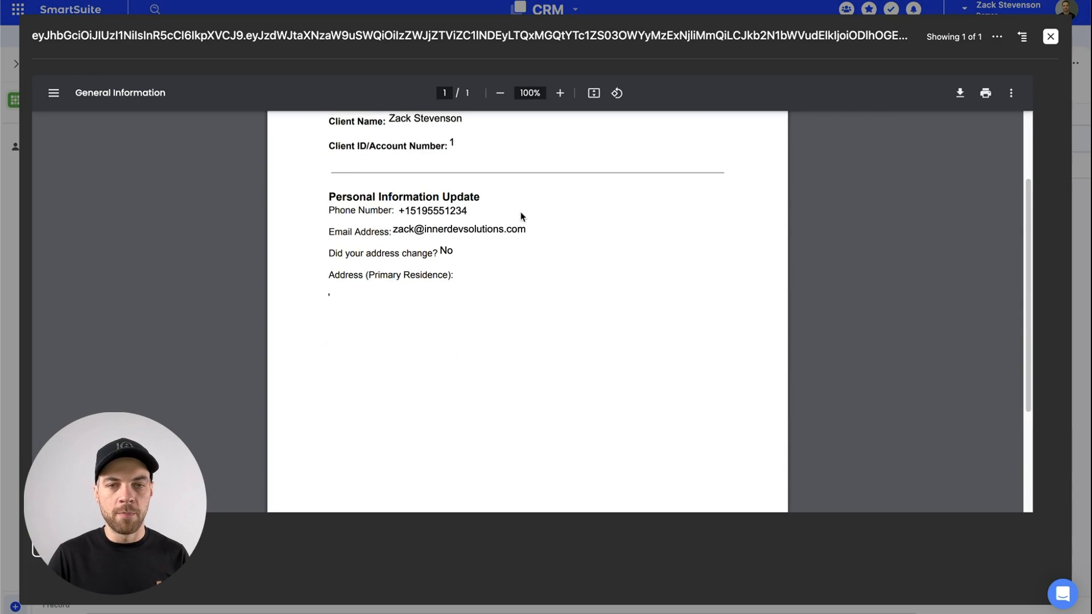
scroll(558, 199, "down", 3)
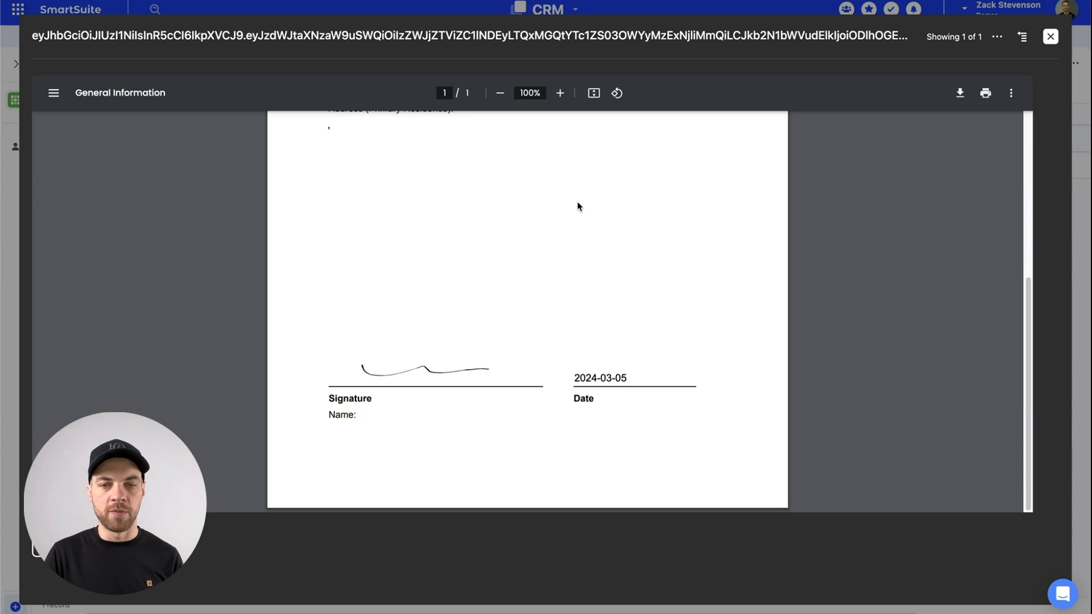
scroll(606, 366, "up", 5)
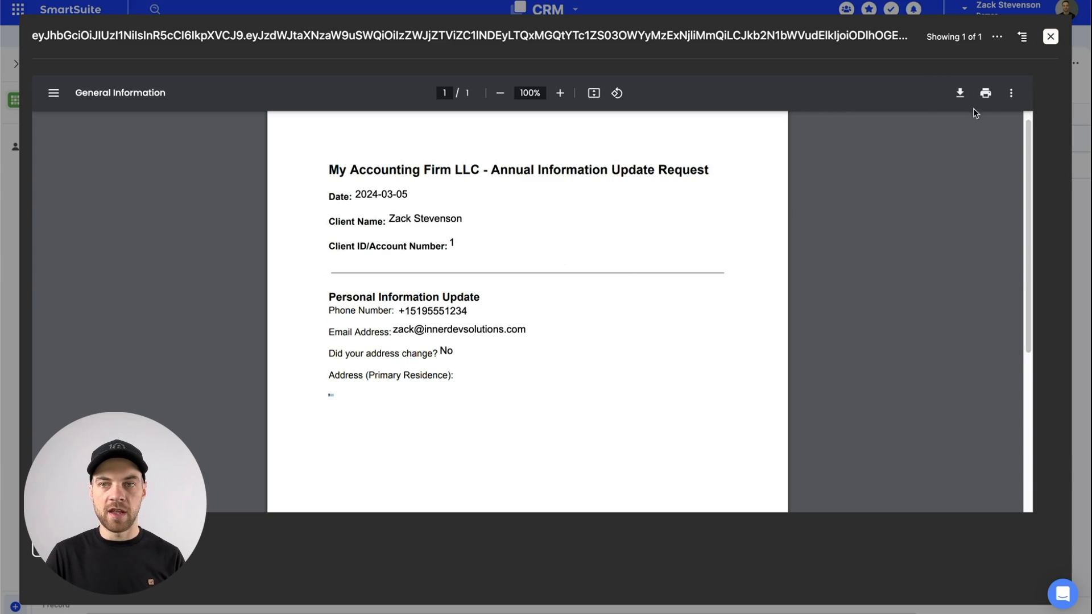
left_click(1056, 40)
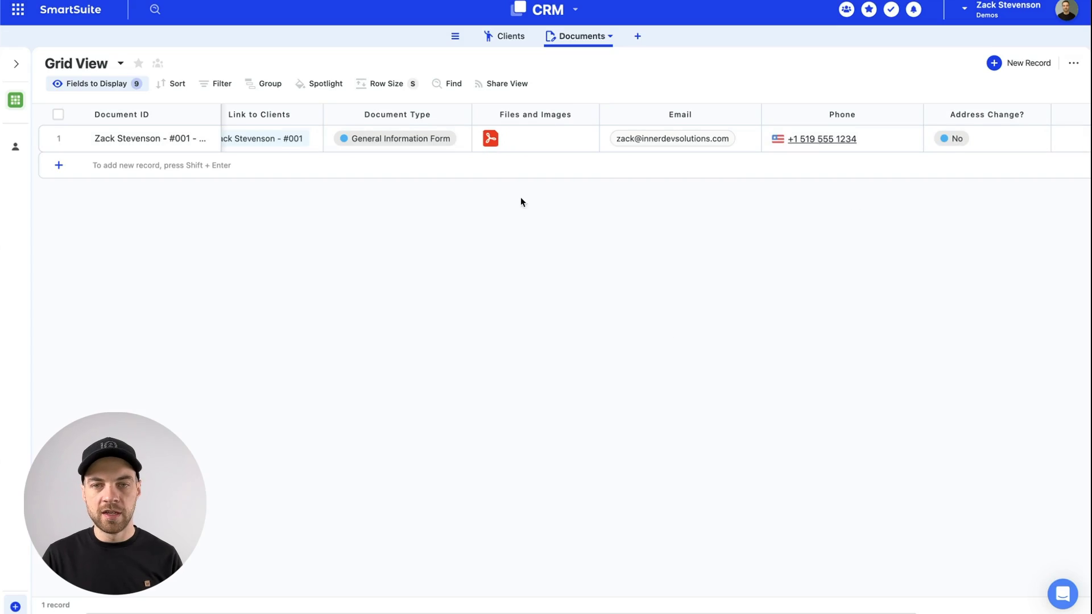
scroll(519, 162, "right", 4)
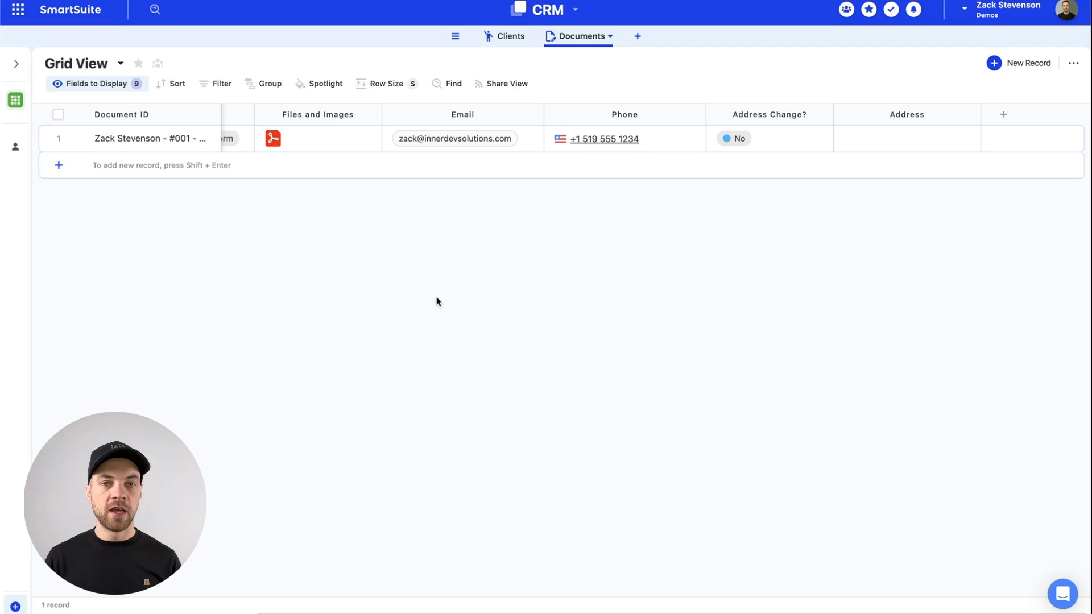
left_click(510, 35)
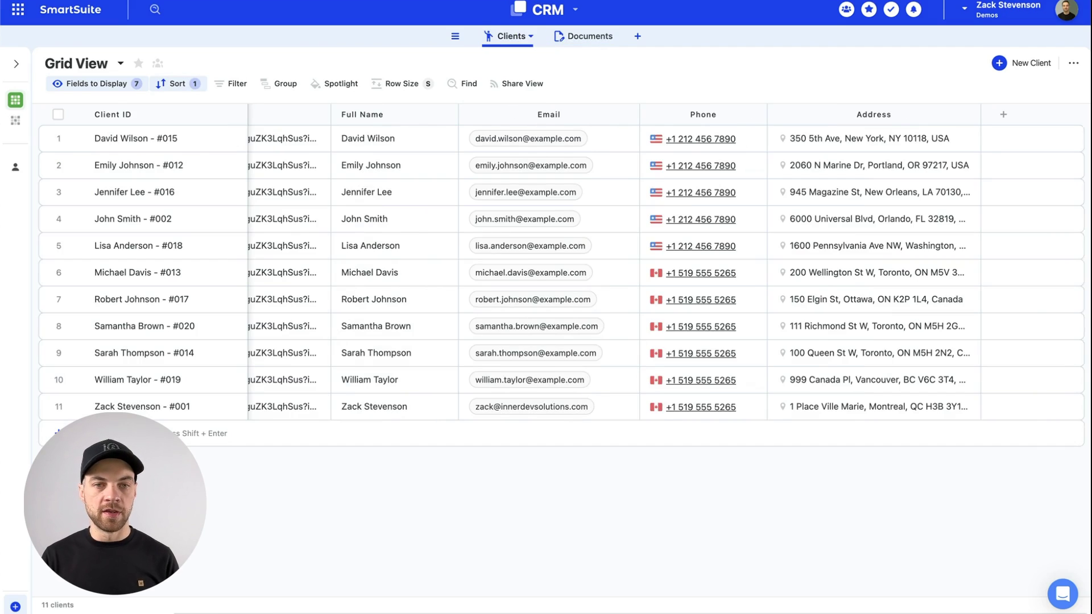
scroll(361, 139, "left", 2)
left_click(563, 38)
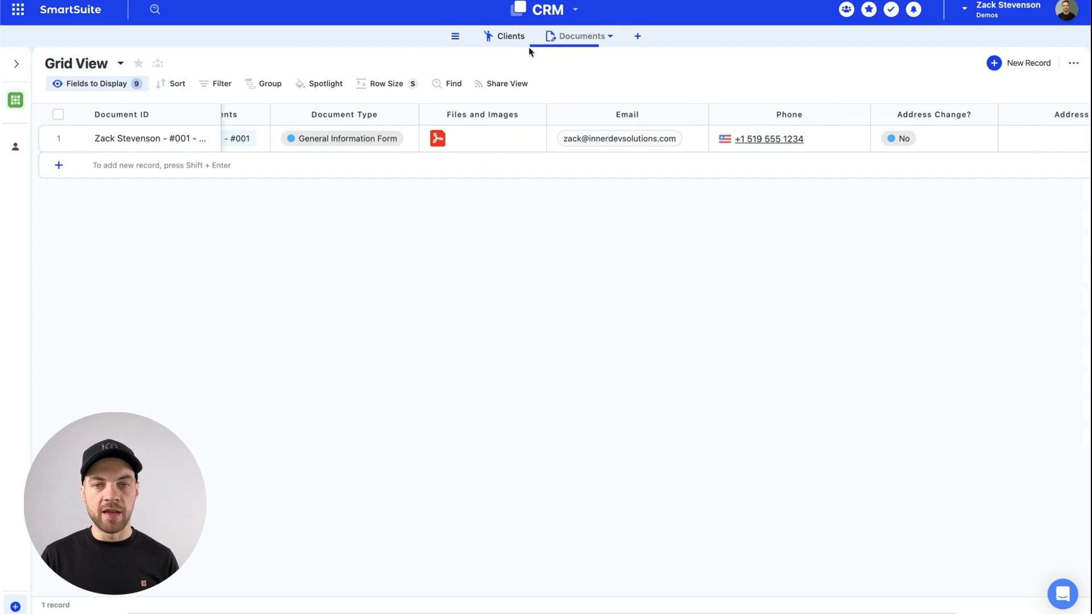